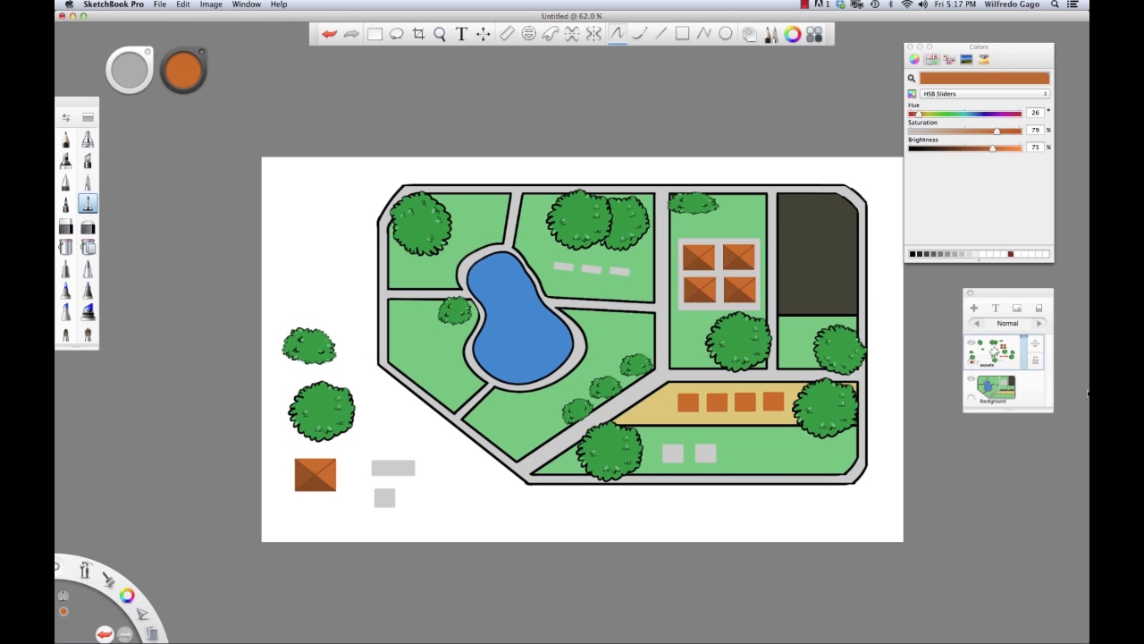
- On the Background layer, paint light green patches (sampled lawn green, saturation 33%, brightness 88%) on the two lawns southeast of the pond and the bottom lawn
{"action": "left_click", "coordinate": [1017, 402]}
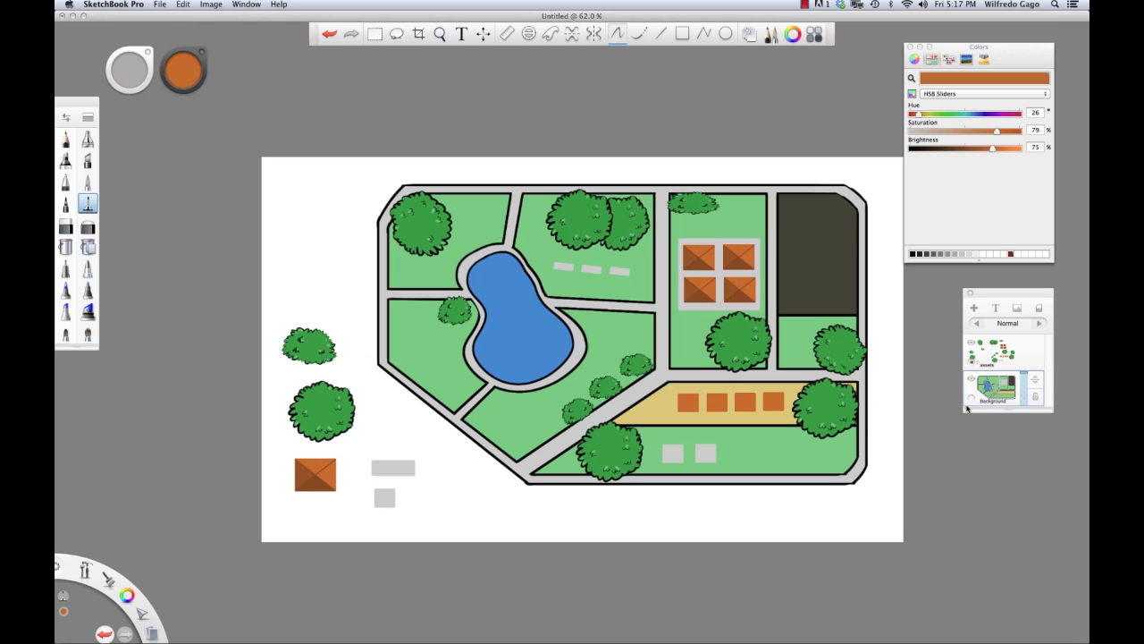
{"action": "left_click", "coordinate": [590, 367], "text": "alt"}
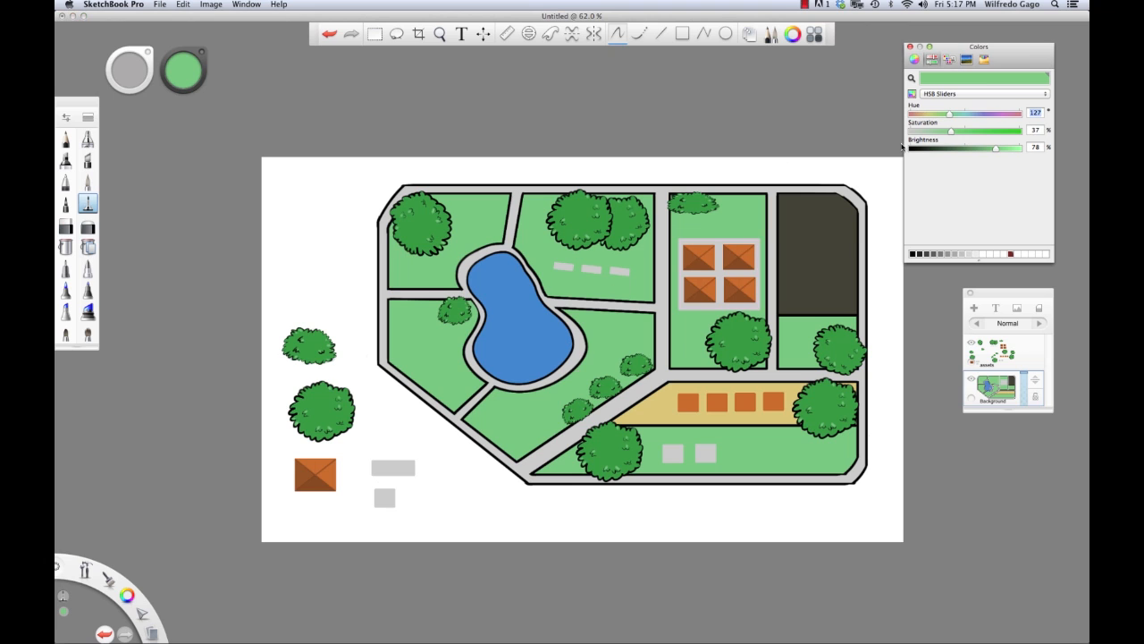
{"action": "left_click_drag", "start_coordinate": [995, 148], "coordinate": [946, 131]}
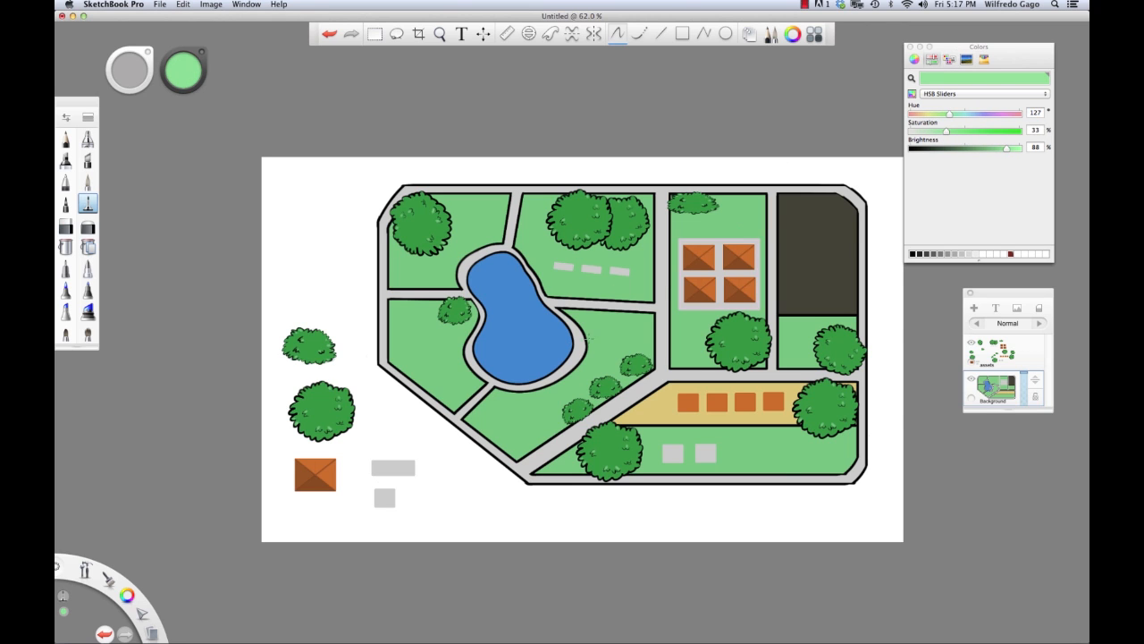
{"action": "mouse_move", "coordinate": [520, 409]}
{"action": "left_mouse_down"}
{"action": "mouse_move", "coordinate": [496, 416]}
{"action": "mouse_move", "coordinate": [518, 434]}
{"action": "mouse_move", "coordinate": [540, 417]}
{"action": "mouse_move", "coordinate": [533, 407]}
{"action": "mouse_move", "coordinate": [516, 413]}
{"action": "left_mouse_up"}
{"action": "left_click_drag", "start_coordinate": [513, 420], "coordinate": [518, 418]}
{"action": "key", "text": "bracketright"}
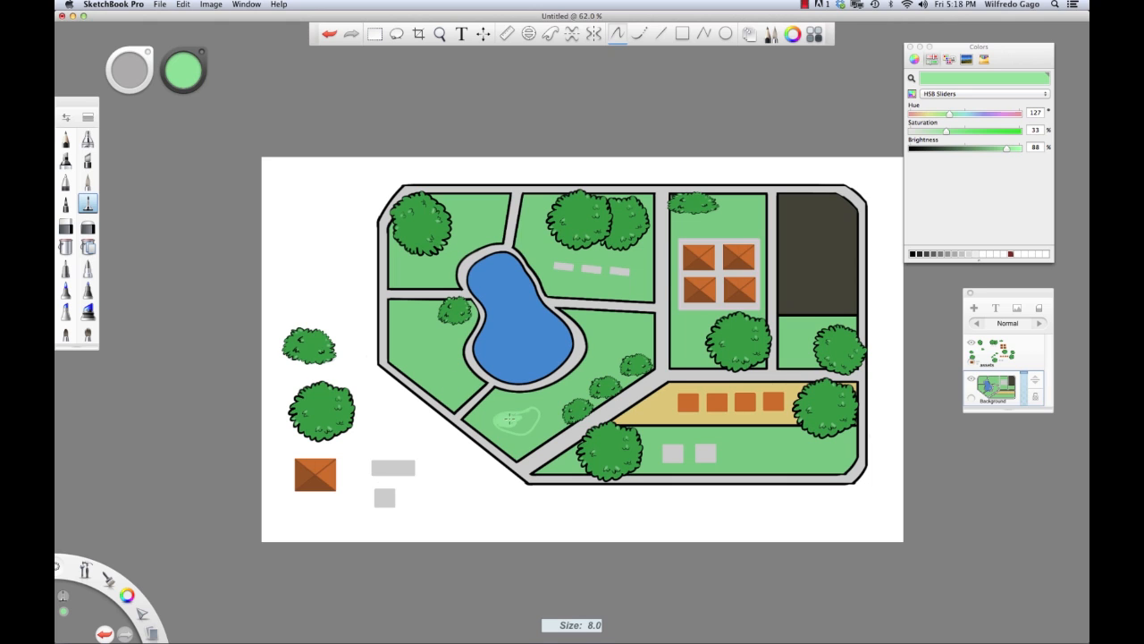
{"action": "mouse_move", "coordinate": [501, 420]}
{"action": "left_mouse_down"}
{"action": "mouse_move", "coordinate": [520, 427]}
{"action": "mouse_move", "coordinate": [531, 416]}
{"action": "mouse_move", "coordinate": [505, 415]}
{"action": "mouse_move", "coordinate": [515, 425]}
{"action": "left_mouse_up"}
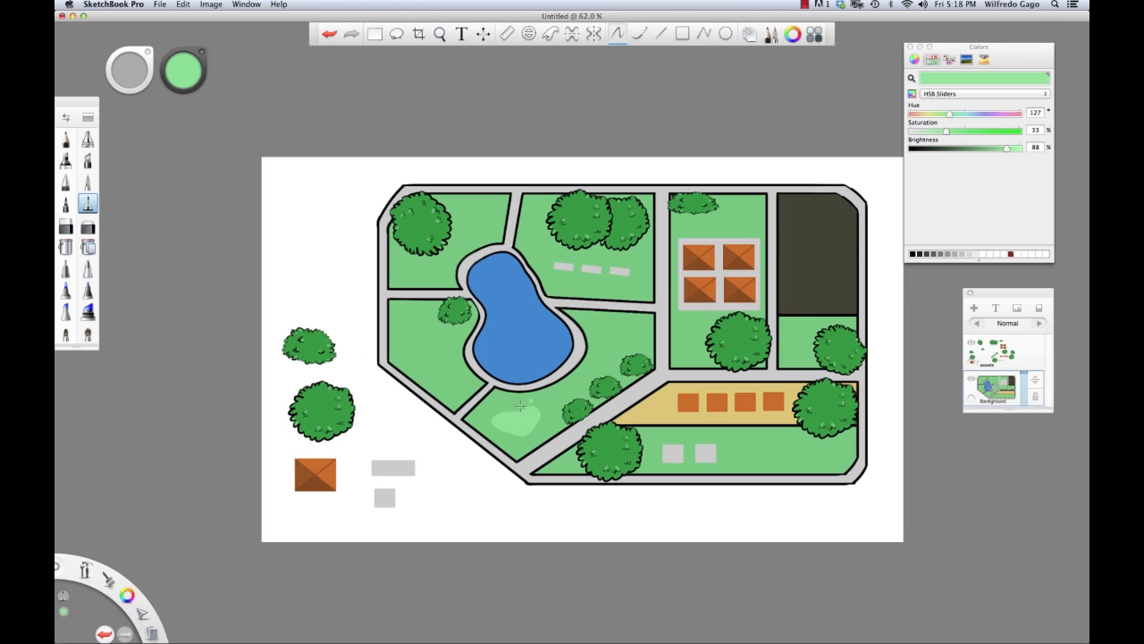
{"action": "mouse_move", "coordinate": [610, 340]}
{"action": "left_mouse_down"}
{"action": "mouse_move", "coordinate": [633, 338]}
{"action": "mouse_move", "coordinate": [617, 331]}
{"action": "mouse_move", "coordinate": [613, 343]}
{"action": "mouse_move", "coordinate": [625, 344]}
{"action": "left_mouse_up"}
{"action": "mouse_move", "coordinate": [758, 456]}
{"action": "left_mouse_down"}
{"action": "mouse_move", "coordinate": [801, 447]}
{"action": "mouse_move", "coordinate": [768, 465]}
{"action": "mouse_move", "coordinate": [756, 459]}
{"action": "mouse_move", "coordinate": [790, 441]}
{"action": "mouse_move", "coordinate": [796, 454]}
{"action": "mouse_move", "coordinate": [783, 451]}
{"action": "left_mouse_up"}
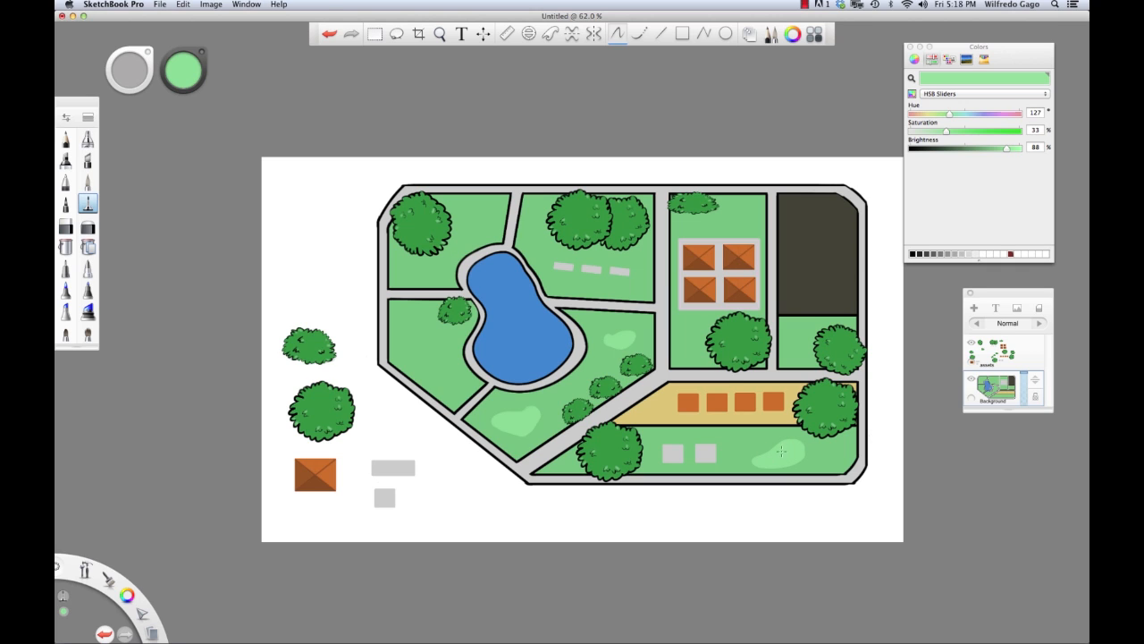
- Paint paler green highlights at 24% saturation and 96% brightness inside the three lawn patches
{"action": "left_click_drag", "start_coordinate": [947, 130], "coordinate": [937, 131]}
{"action": "left_click_drag", "start_coordinate": [1008, 148], "coordinate": [1016, 150]}
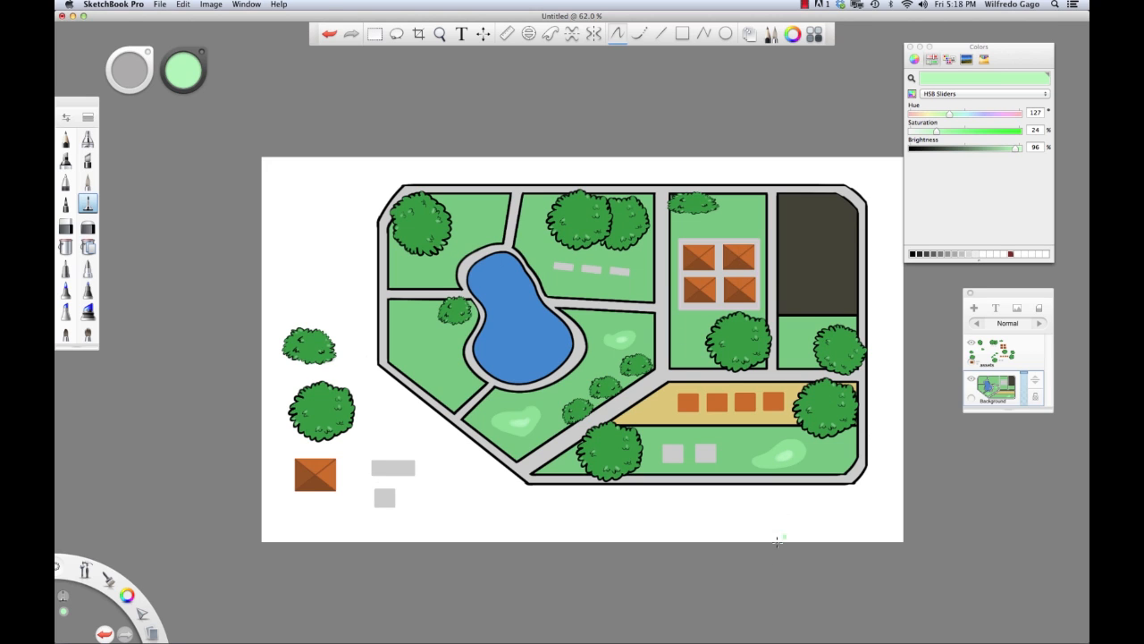
- Paint a matching light green patch with a paler highlight on the lawn west of the pond, using the sampled patch colours
{"action": "left_click", "coordinate": [506, 416], "text": "alt"}
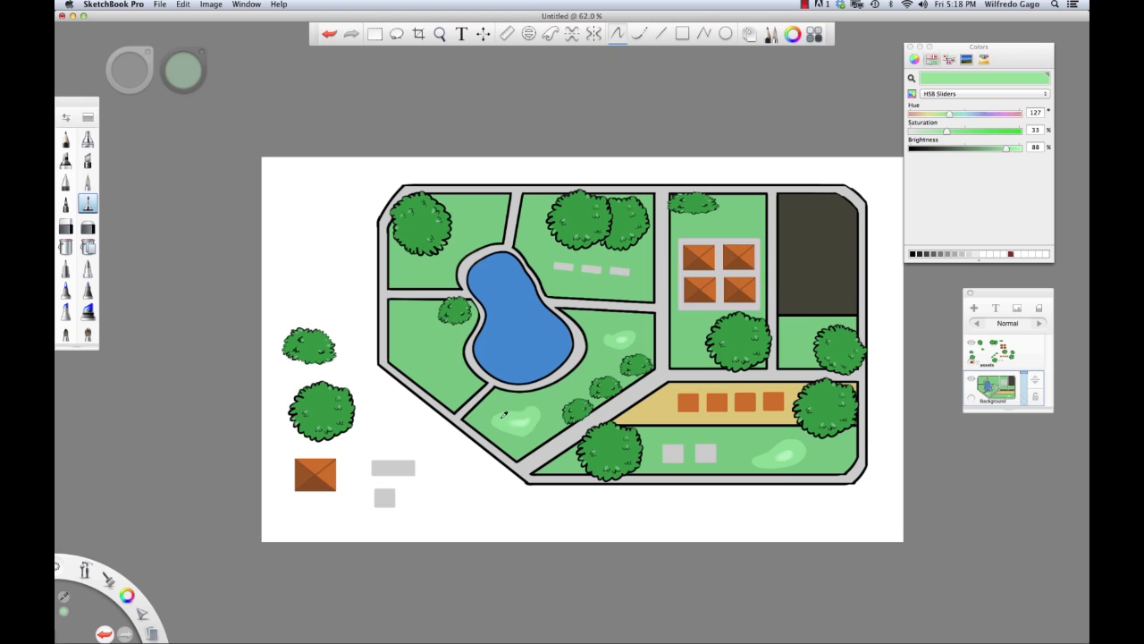
{"action": "mouse_move", "coordinate": [438, 346]}
{"action": "left_mouse_down"}
{"action": "mouse_move", "coordinate": [426, 358]}
{"action": "mouse_move", "coordinate": [447, 363]}
{"action": "mouse_move", "coordinate": [433, 374]}
{"action": "mouse_move", "coordinate": [423, 342]}
{"action": "mouse_move", "coordinate": [437, 365]}
{"action": "left_mouse_up"}
{"action": "left_click", "coordinate": [440, 357], "text": "alt"}
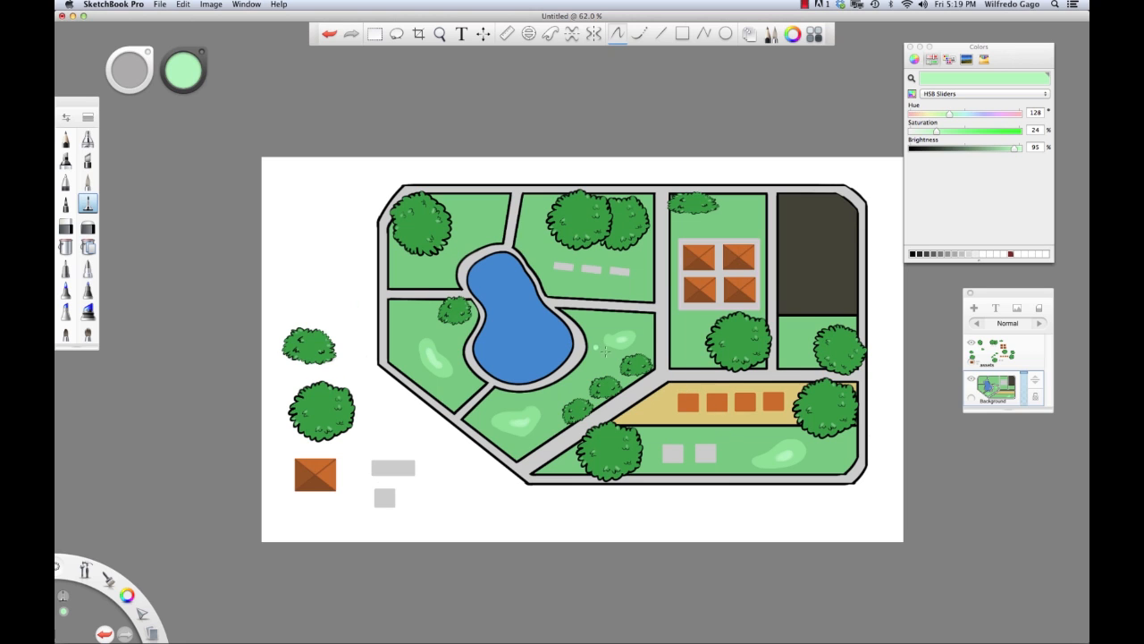
- On the assets layer, lasso the small bush nearest the road junction and place a copy on the lawn just northeast of the pond
{"action": "key", "text": "l"}
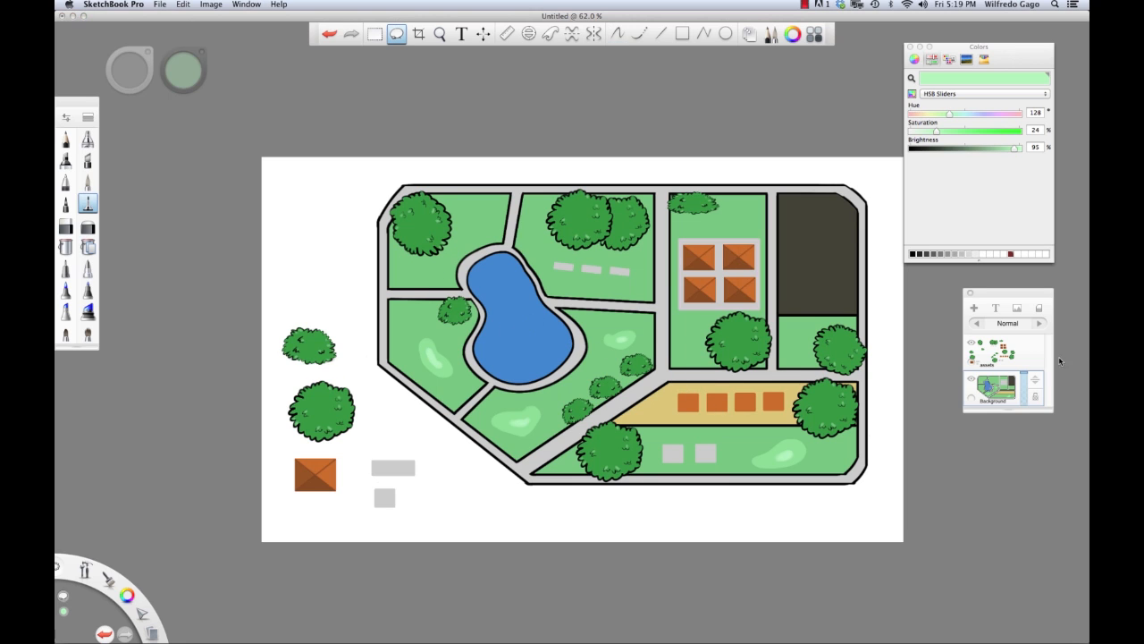
{"action": "left_click", "coordinate": [1001, 356]}
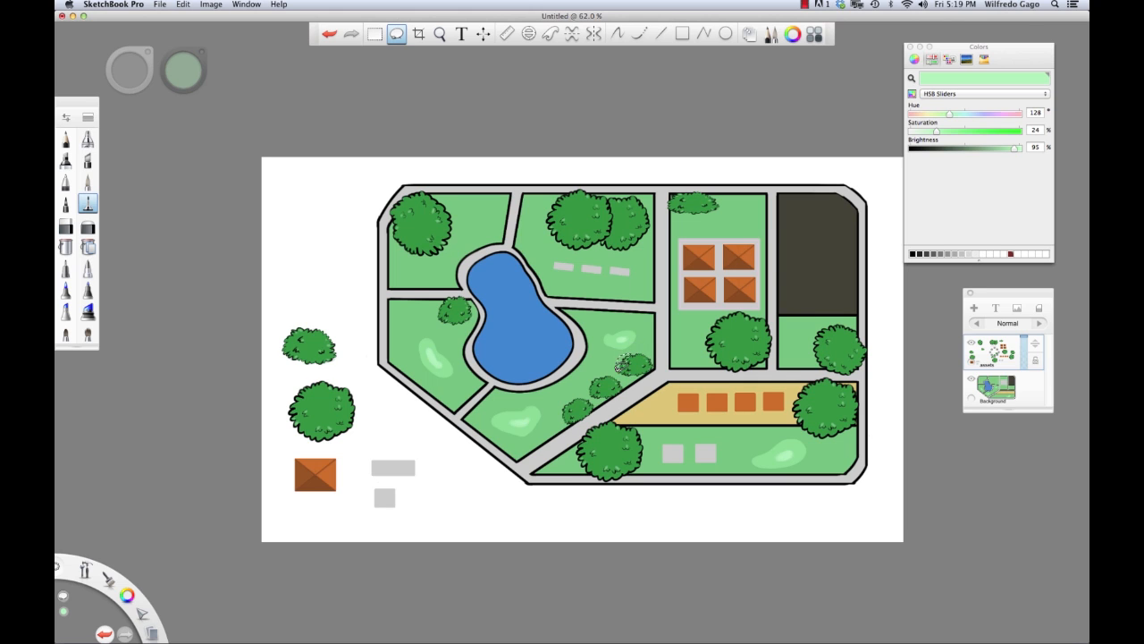
{"action": "left_click_drag", "start_coordinate": [620, 367], "coordinate": [621, 368]}
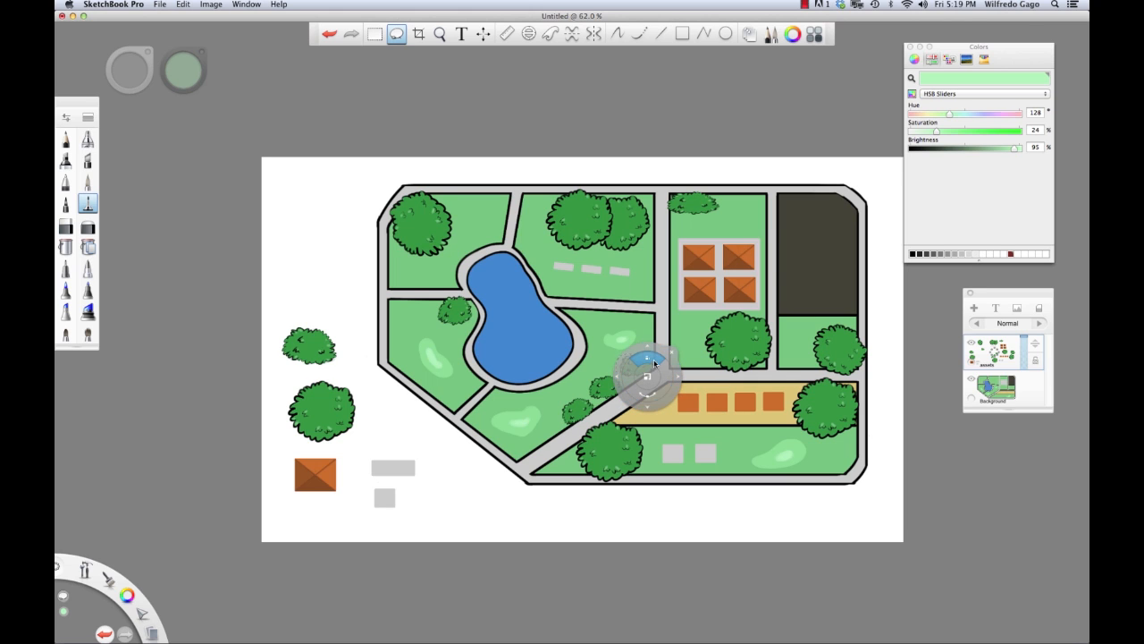
{"action": "left_click", "coordinate": [672, 352]}
{"action": "mouse_move", "coordinate": [654, 349]}
{"action": "left_mouse_down"}
{"action": "mouse_move", "coordinate": [617, 356]}
{"action": "mouse_move", "coordinate": [619, 371]}
{"action": "mouse_move", "coordinate": [660, 356]}
{"action": "left_mouse_up"}
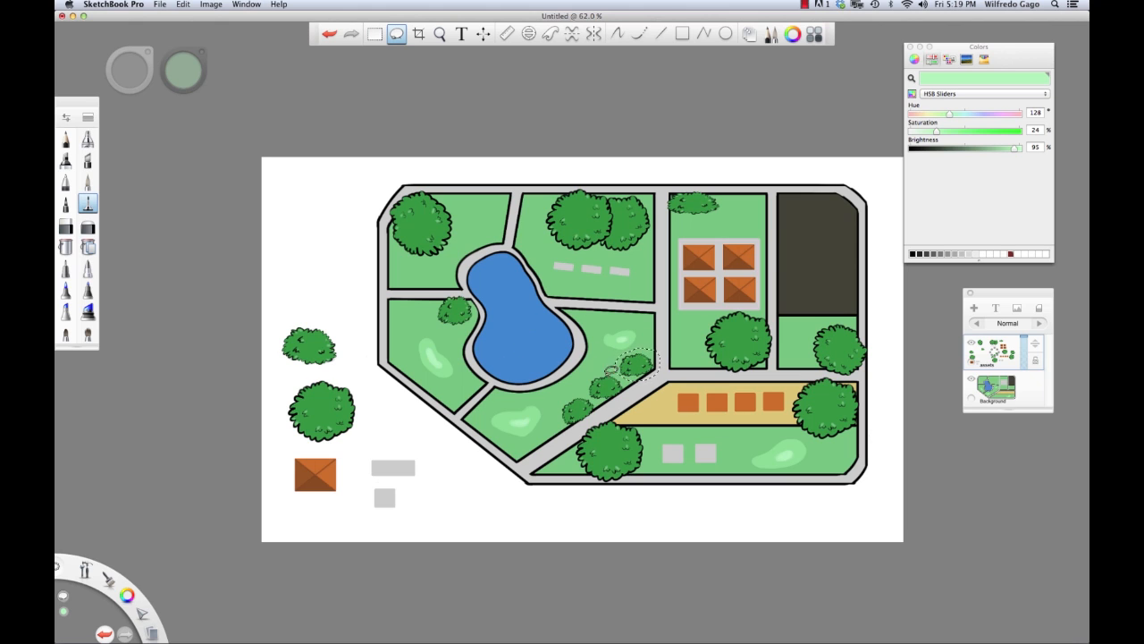
{"action": "key", "text": "v"}
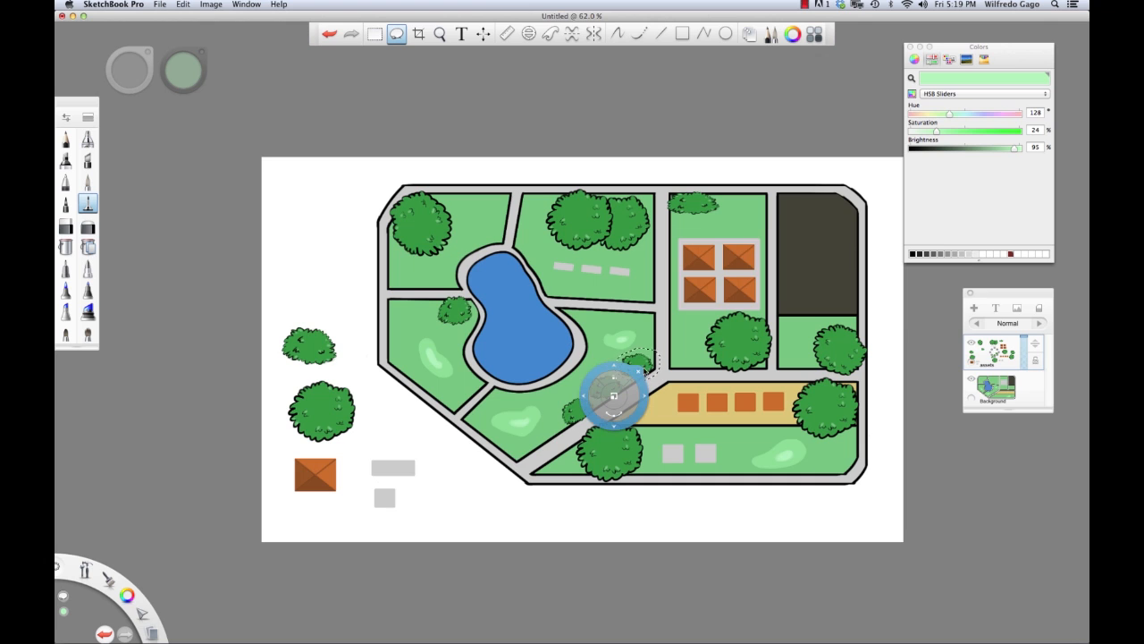
{"action": "key", "text": "super+v"}
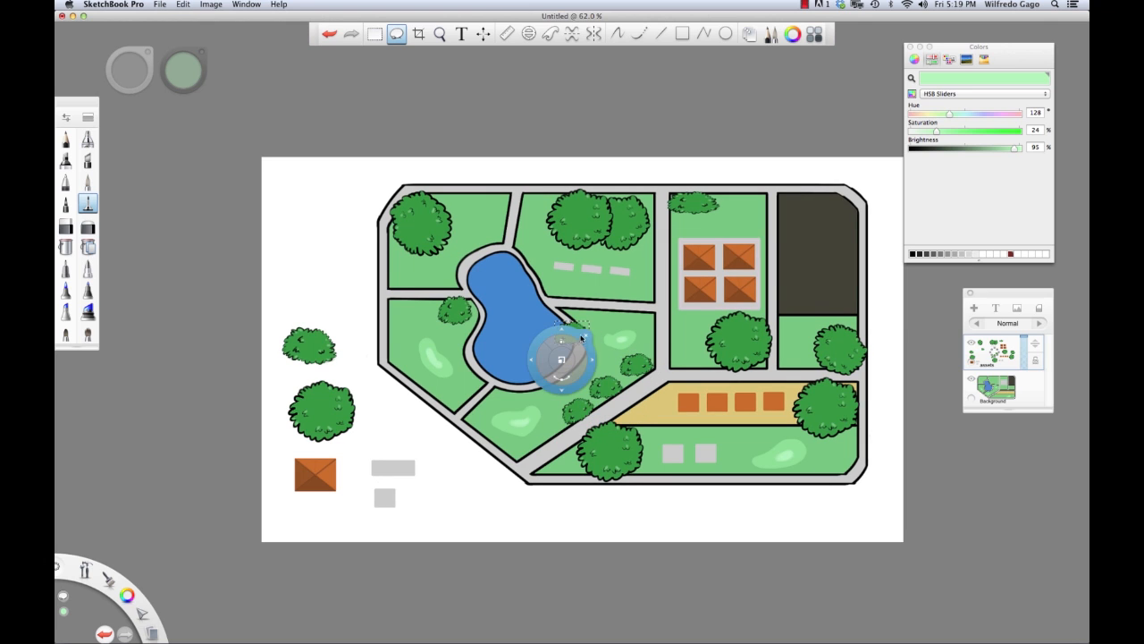
{"action": "left_click_drag", "start_coordinate": [583, 363], "coordinate": [614, 336]}
- Paste another copy of the bush and place it beside the first copy along the lawn's upper edge
{"action": "key", "text": "super+v"}
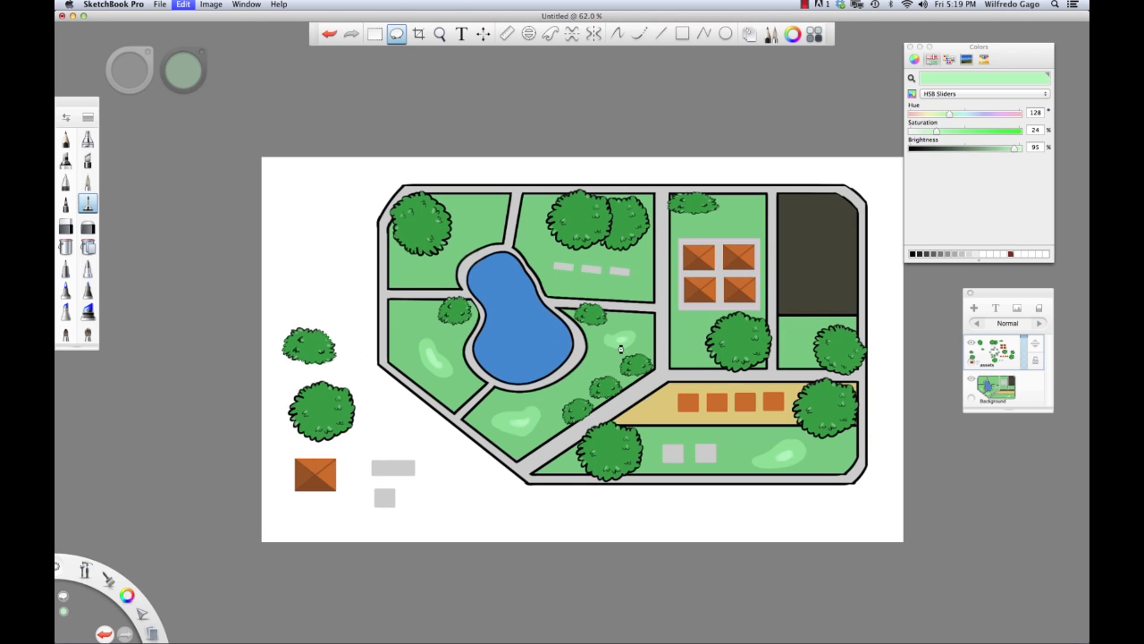
{"action": "mouse_move", "coordinate": [587, 343]}
{"action": "left_mouse_down"}
{"action": "mouse_move", "coordinate": [659, 331]}
{"action": "mouse_move", "coordinate": [647, 338]}
{"action": "mouse_move", "coordinate": [626, 318]}
{"action": "left_mouse_up"}
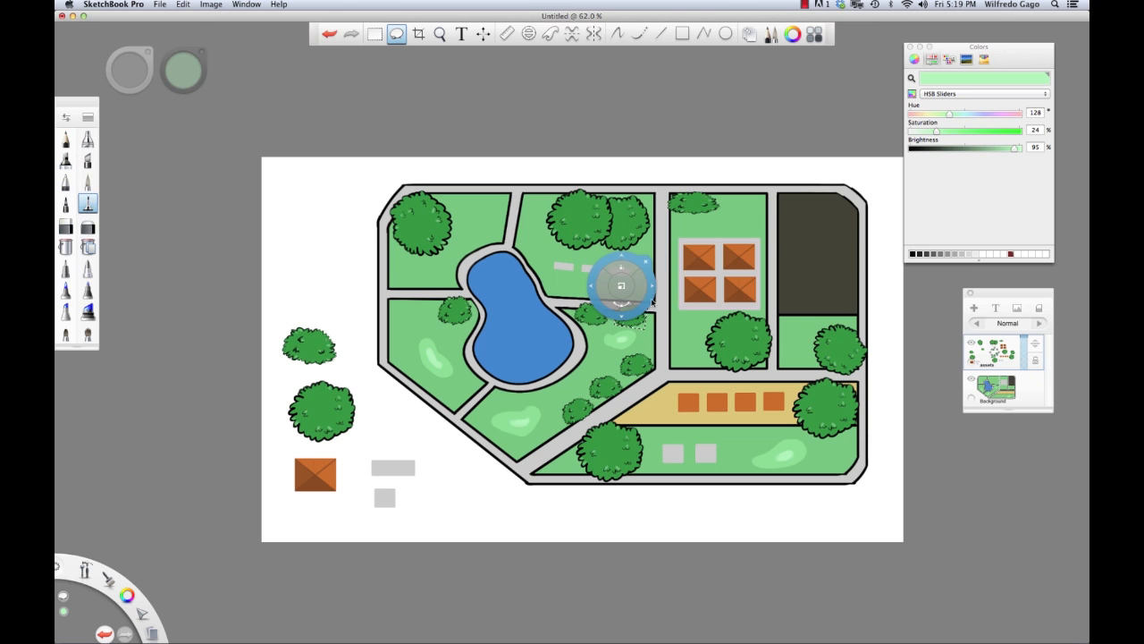
{"action": "left_click", "coordinate": [648, 255]}
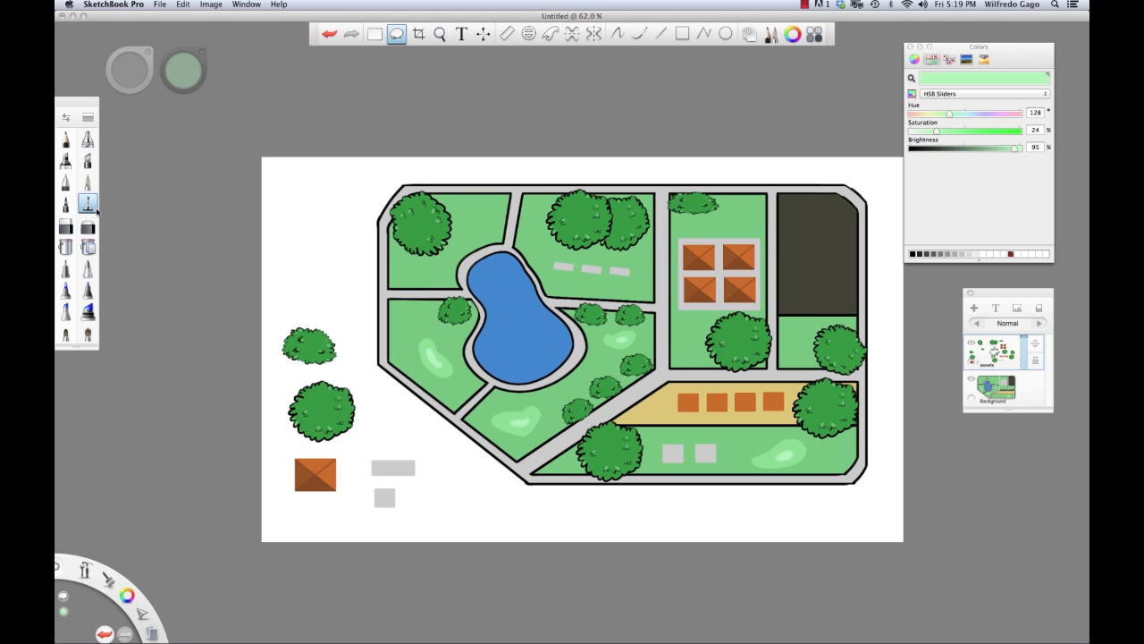
- Paint a rock in the pond with the sampled light grey path colour and shade its side with grey at 61% brightness
{"action": "left_click", "coordinate": [87, 204]}
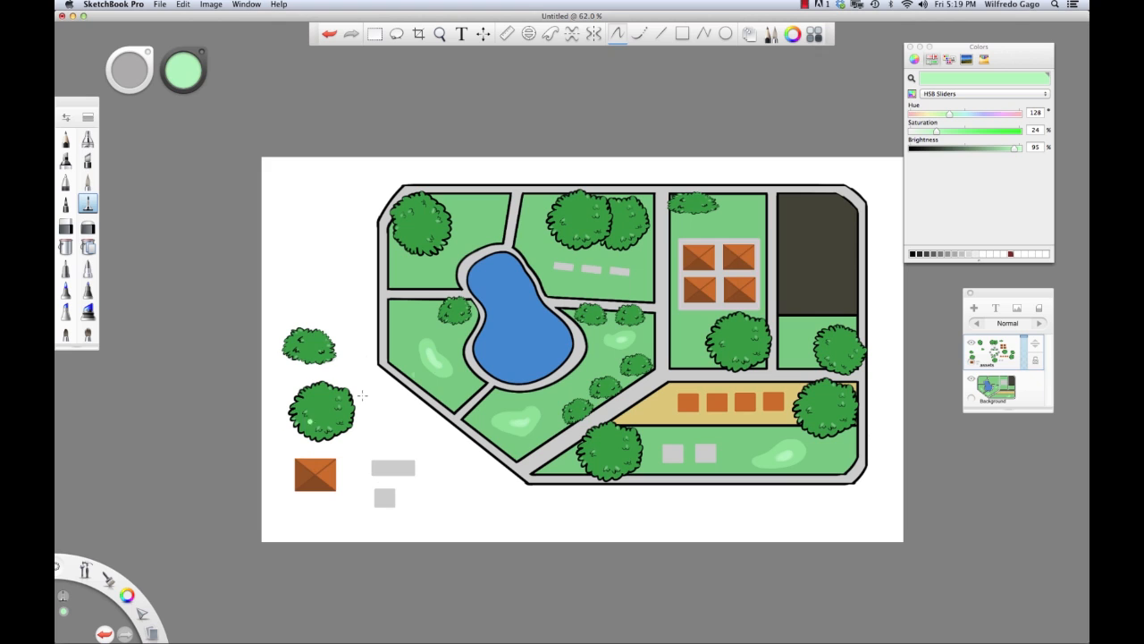
{"action": "left_click", "coordinate": [581, 347], "text": "alt"}
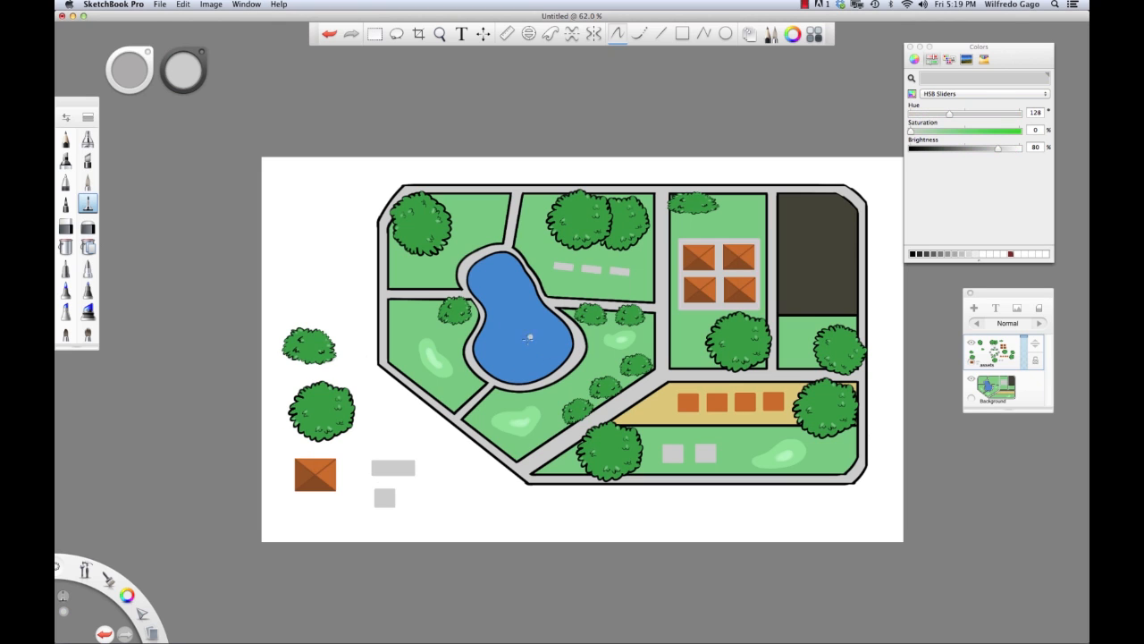
{"action": "mouse_move", "coordinate": [533, 323]}
{"action": "left_mouse_down"}
{"action": "mouse_move", "coordinate": [527, 336]}
{"action": "mouse_move", "coordinate": [540, 346]}
{"action": "mouse_move", "coordinate": [540, 327]}
{"action": "left_mouse_up"}
{"action": "left_click", "coordinate": [848, 201]}
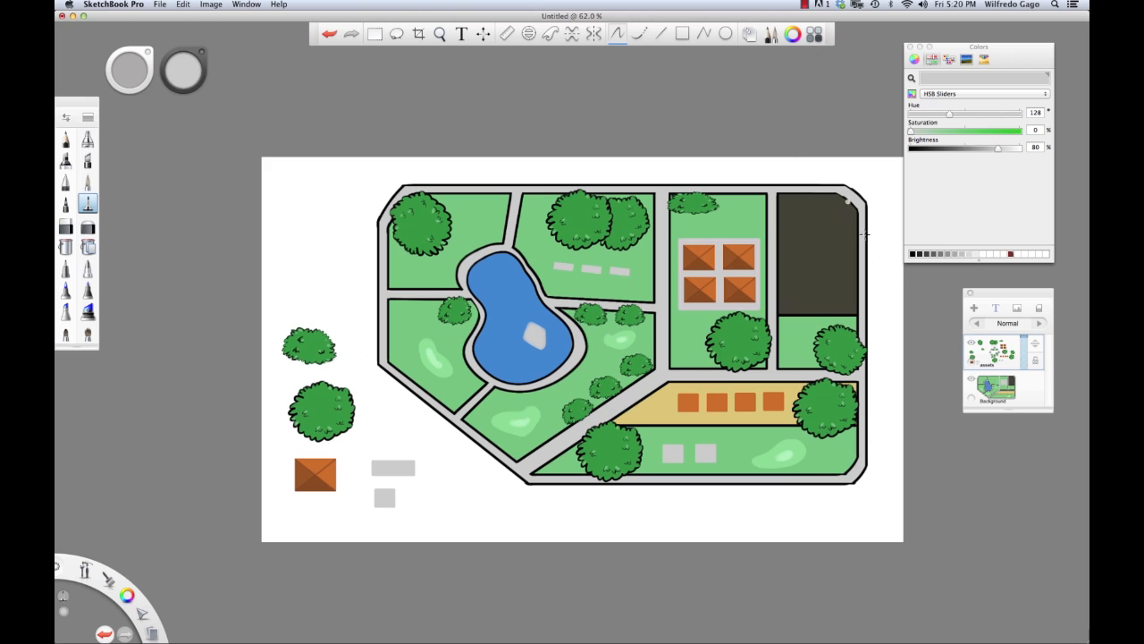
{"action": "left_click", "coordinate": [977, 148]}
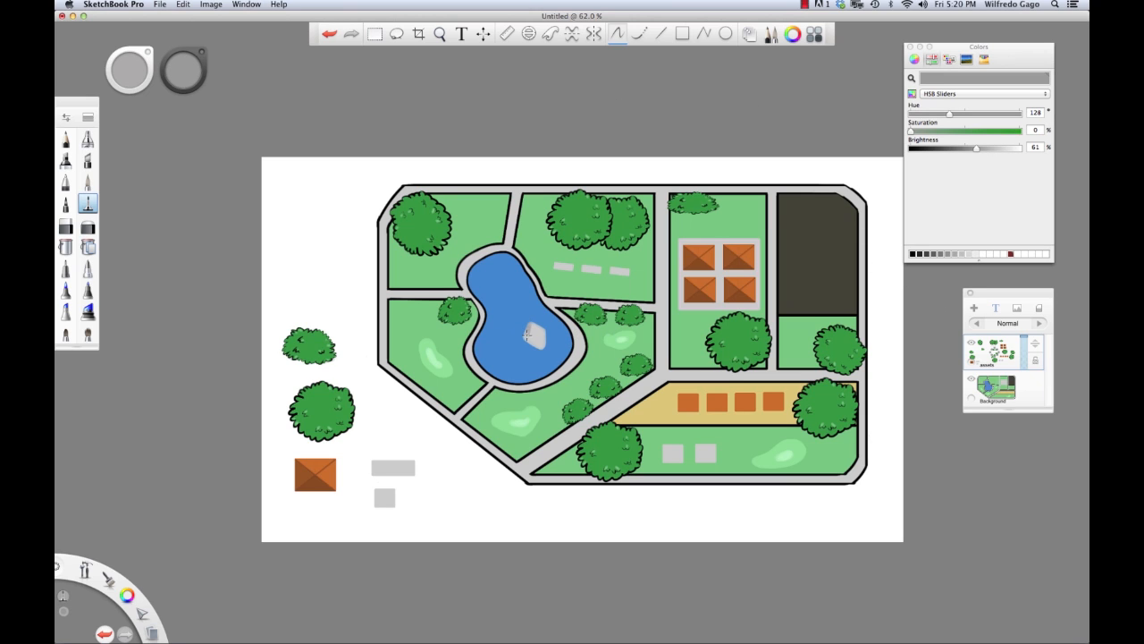
{"action": "left_click_drag", "start_coordinate": [527, 337], "coordinate": [538, 346]}
- Paint thin white ripples around the rock in the pond with a smaller brush, undoing the unsatisfactory strokes
{"action": "key", "text": "["}
{"action": "left_click", "coordinate": [361, 239], "text": "alt"}
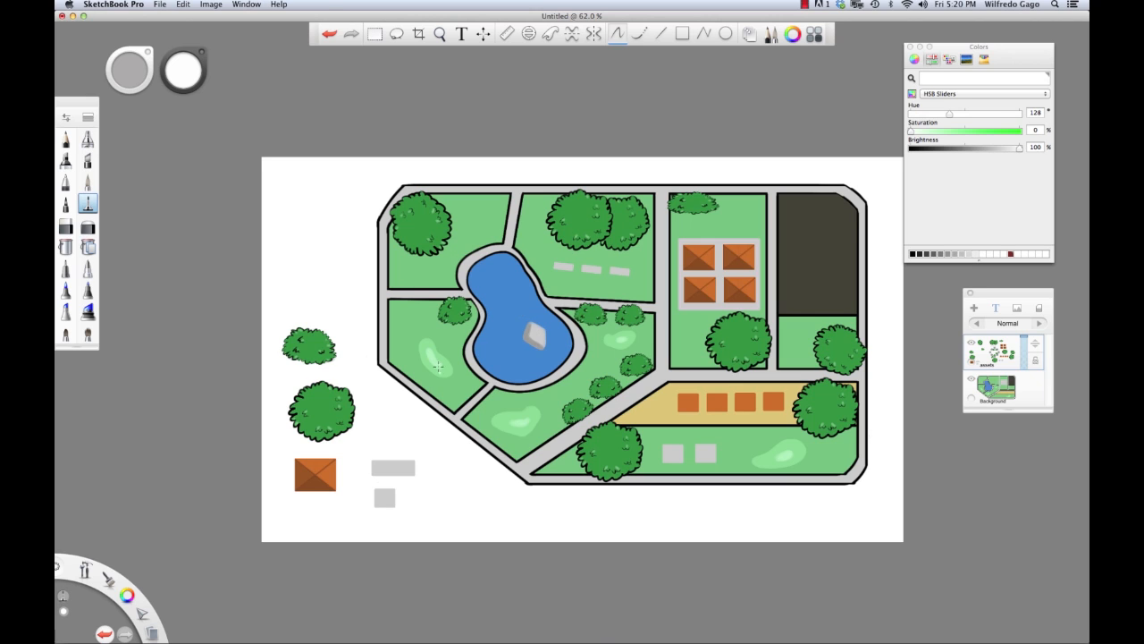
{"action": "key", "text": "["}
{"action": "mouse_move", "coordinate": [515, 339]}
{"action": "left_mouse_down"}
{"action": "mouse_move", "coordinate": [549, 359]}
{"action": "mouse_move", "coordinate": [523, 318]}
{"action": "mouse_move", "coordinate": [525, 349]}
{"action": "mouse_move", "coordinate": [553, 334]}
{"action": "mouse_move", "coordinate": [532, 323]}
{"action": "mouse_move", "coordinate": [551, 332]}
{"action": "mouse_move", "coordinate": [551, 353]}
{"action": "mouse_move", "coordinate": [512, 344]}
{"action": "left_mouse_up"}
{"action": "key", "text": "ctrl+z"}
{"action": "key", "text": "super+z"}
{"action": "left_click_drag", "start_coordinate": [527, 322], "coordinate": [523, 340]}
{"action": "key", "text": "super+z"}
{"action": "key", "text": "super+z"}
{"action": "key", "text": "super+z"}
- Prepare the straight line tool with black at 0% brightness and a brush size of 6.0
{"action": "left_click", "coordinate": [803, 257], "text": "alt"}
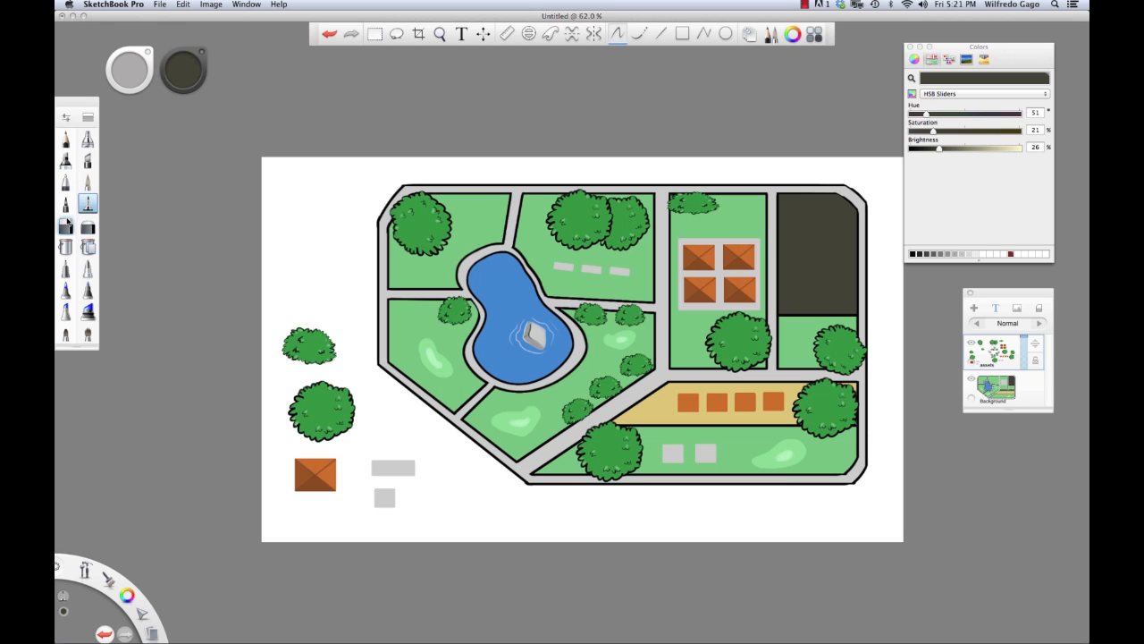
{"action": "left_click", "coordinate": [661, 34]}
{"action": "left_click_drag", "start_coordinate": [938, 147], "coordinate": [910, 148]}
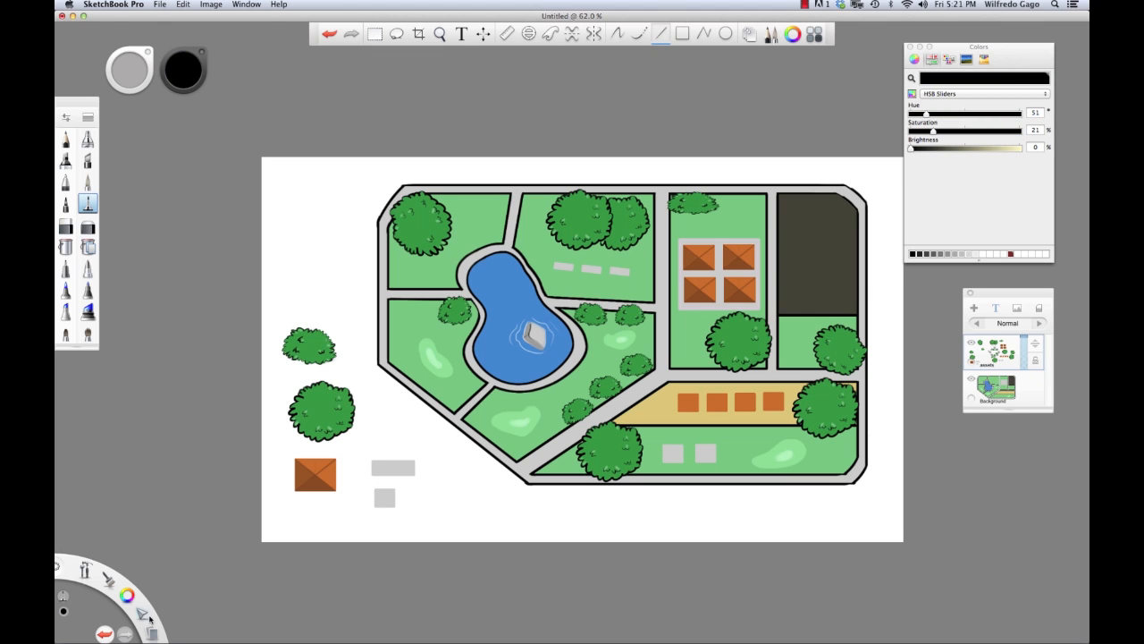
{"action": "mouse_move", "coordinate": [128, 596]}
{"action": "key", "text": "bracketright"}
{"action": "key", "text": "bracketright"}
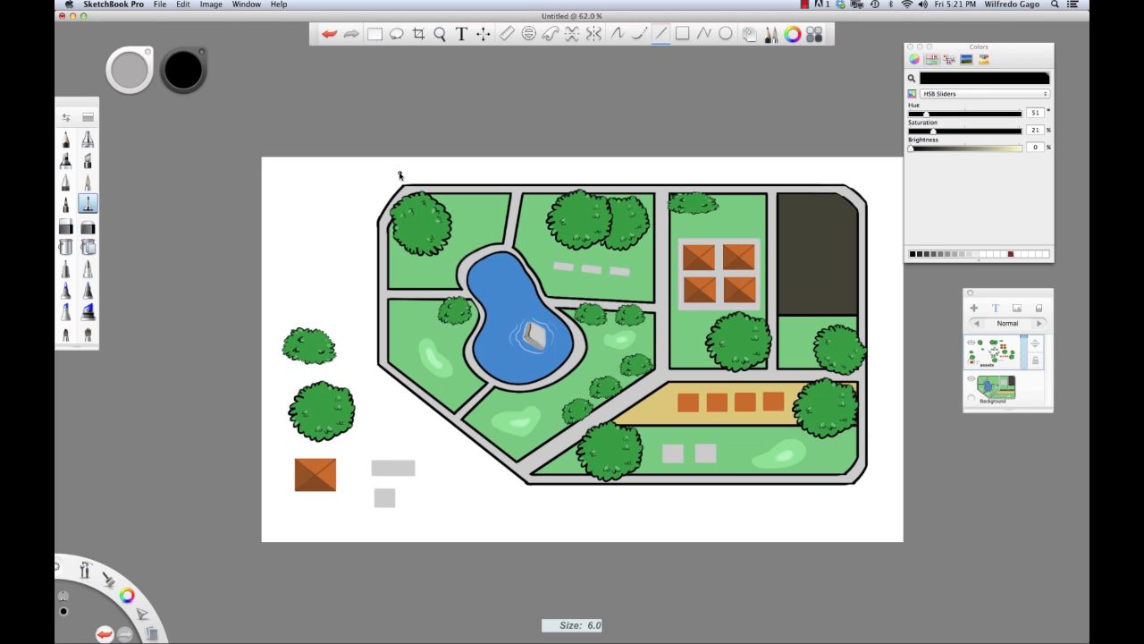
{"action": "mouse_move", "coordinate": [399, 175]}
{"action": "left_mouse_down"}
{"action": "mouse_move", "coordinate": [867, 177]}
{"action": "mouse_move", "coordinate": [857, 175]}
{"action": "left_mouse_up"}
{"action": "key", "text": "ctrl+z"}
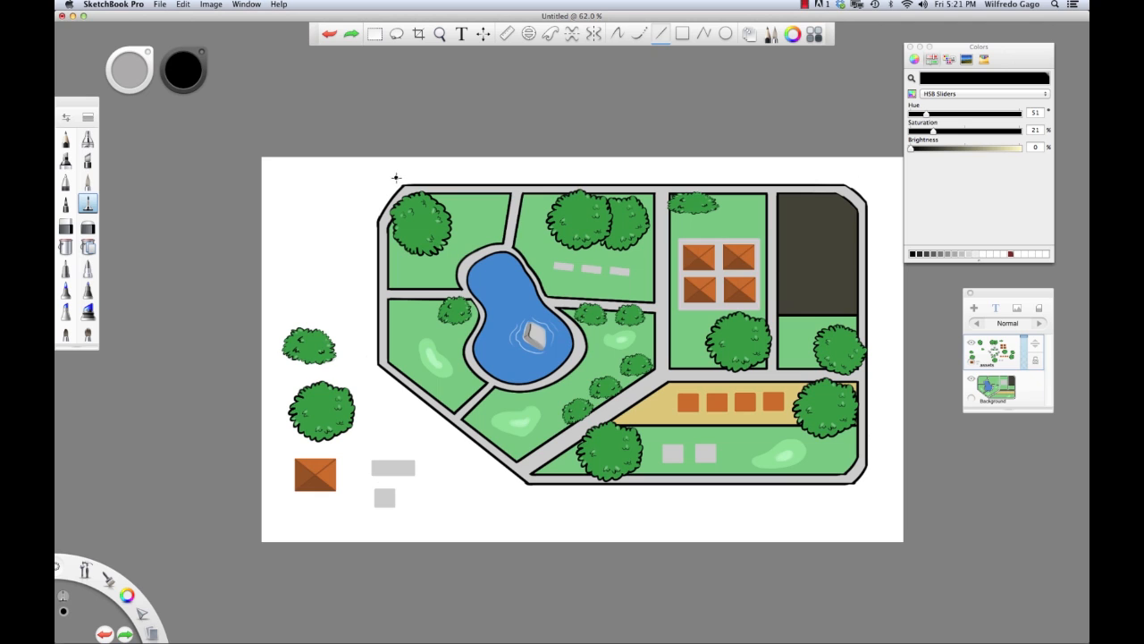
{"action": "mouse_move", "coordinate": [398, 173]}
{"action": "left_mouse_down"}
{"action": "mouse_move", "coordinate": [858, 169]}
{"action": "mouse_move", "coordinate": [880, 195]}
{"action": "mouse_move", "coordinate": [879, 466]}
{"action": "mouse_move", "coordinate": [863, 497]}
{"action": "mouse_move", "coordinate": [545, 507]}
{"action": "mouse_move", "coordinate": [449, 454]}
{"action": "mouse_move", "coordinate": [369, 370]}
{"action": "left_mouse_up"}
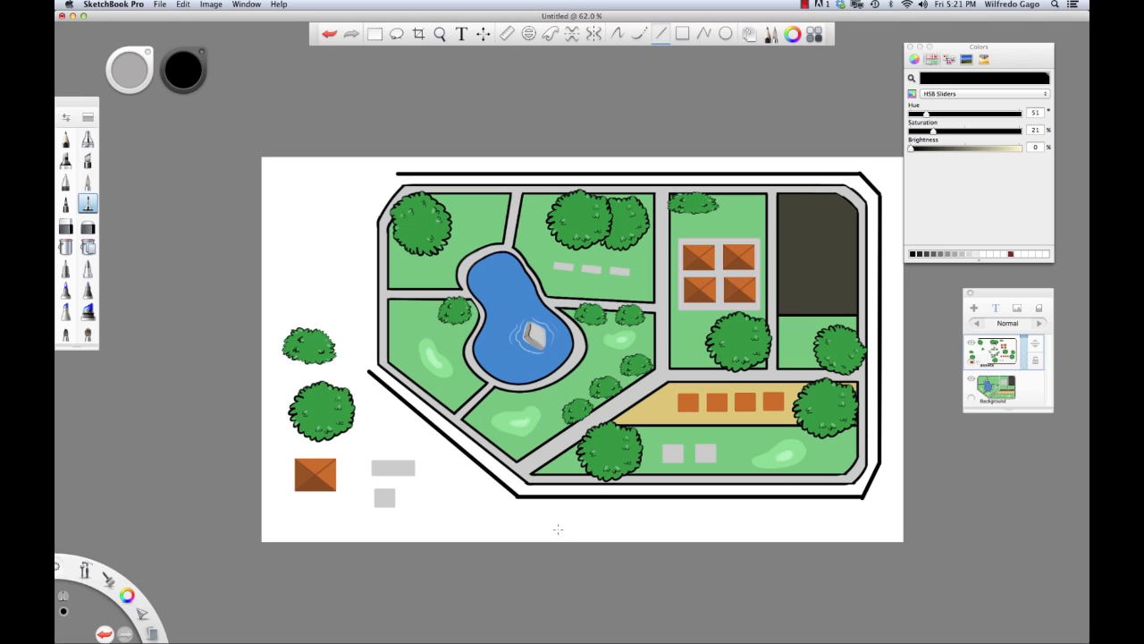
{"action": "key", "text": "super+z"}
{"action": "key", "text": "super+z"}
{"action": "key", "text": "super+z"}
{"action": "key", "text": "super+z"}
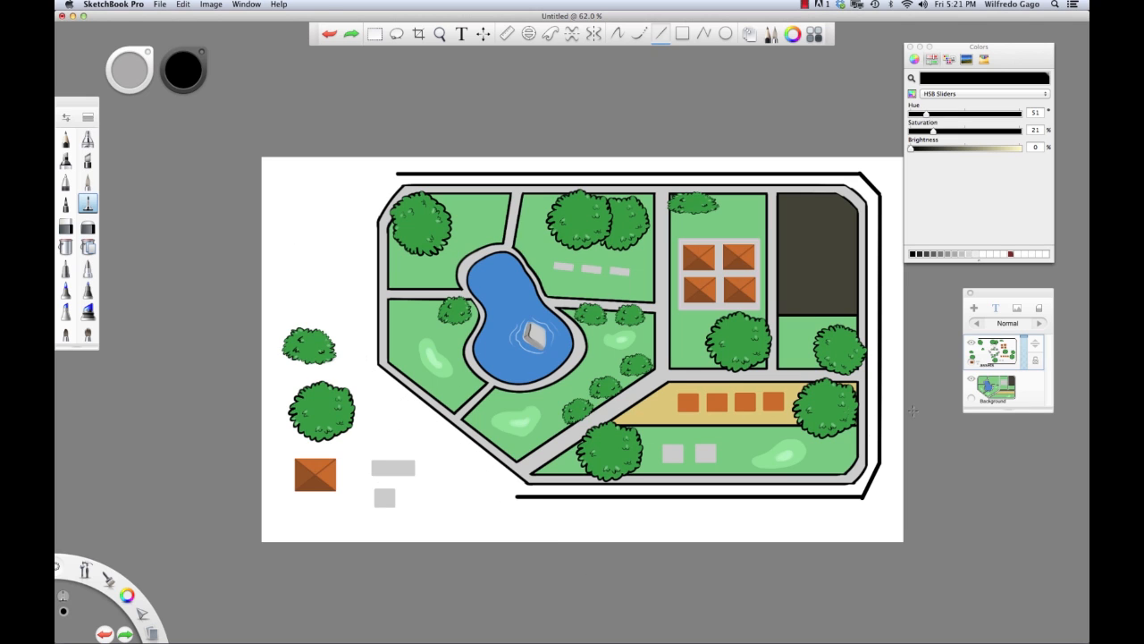
{"action": "key", "text": "super+z"}
{"action": "key", "text": "super+z"}
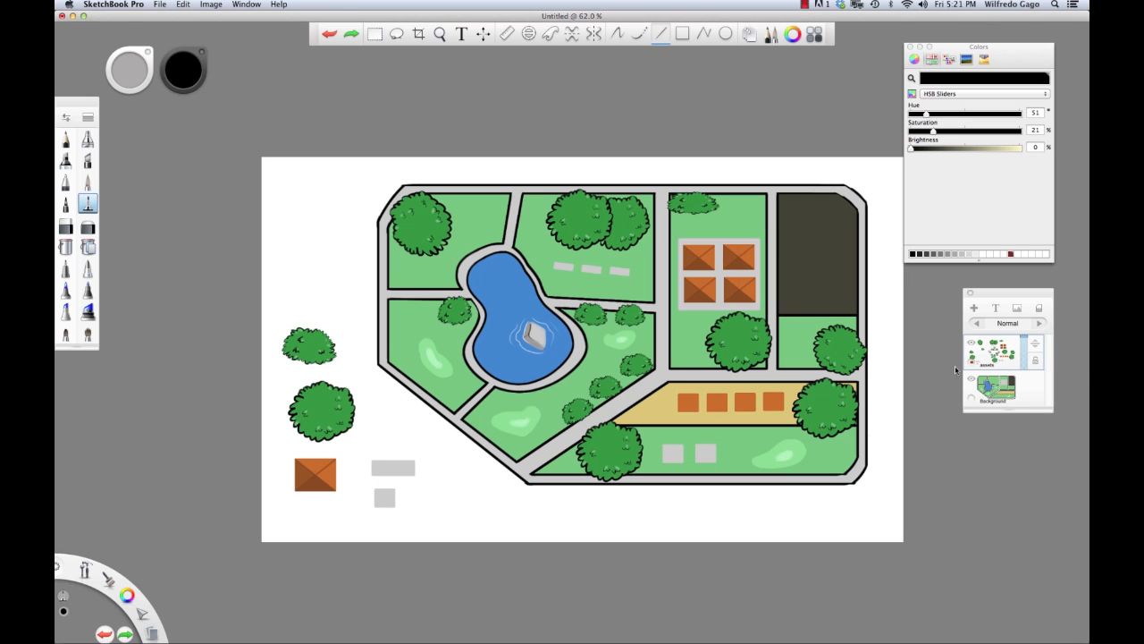
- On the Background layer, draw a closed black outline of straight lines around the whole park, slightly outside its grey border path
{"action": "left_click", "coordinate": [1026, 384]}
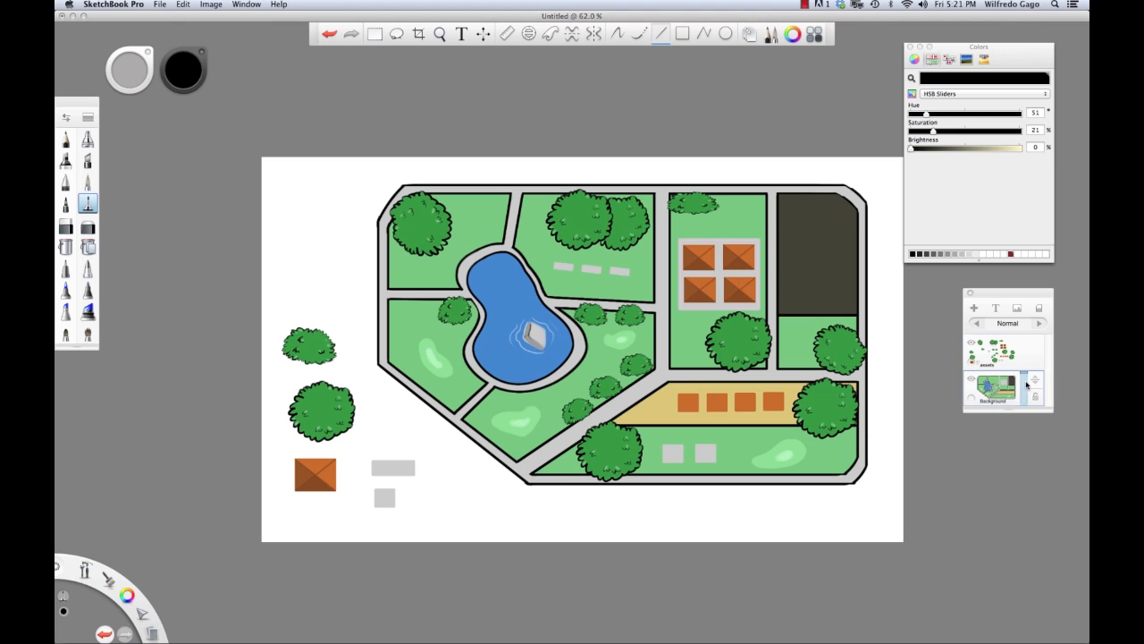
{"action": "left_click_drag", "start_coordinate": [369, 367], "coordinate": [527, 499]}
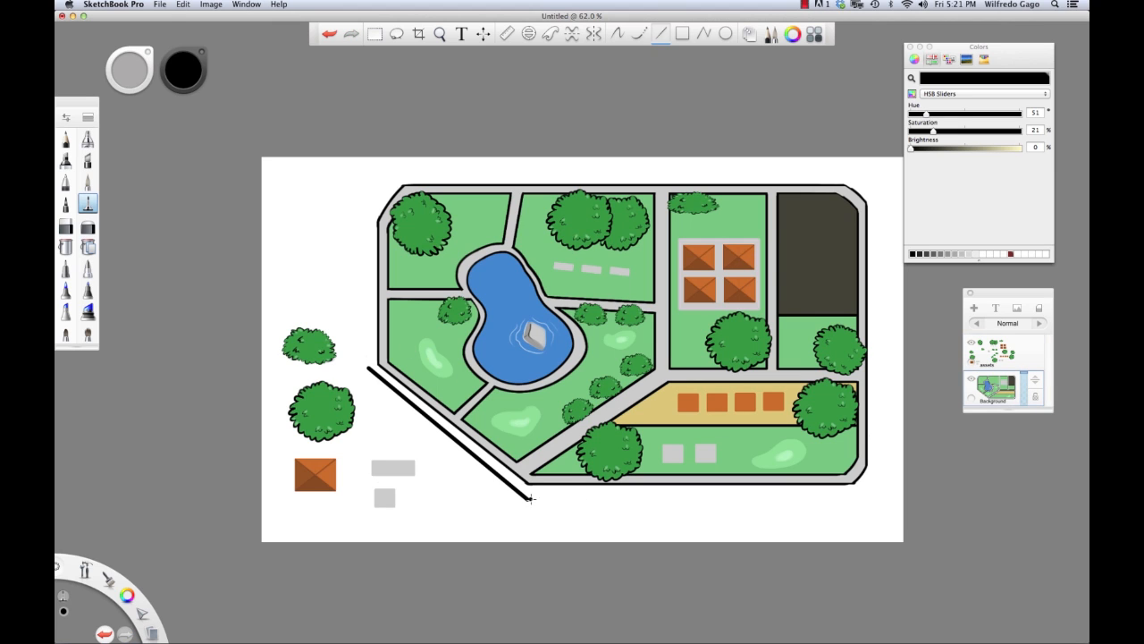
{"action": "mouse_move", "coordinate": [633, 496]}
{"action": "left_mouse_down"}
{"action": "mouse_move", "coordinate": [854, 497]}
{"action": "mouse_move", "coordinate": [876, 477]}
{"action": "mouse_move", "coordinate": [877, 195]}
{"action": "left_mouse_up"}
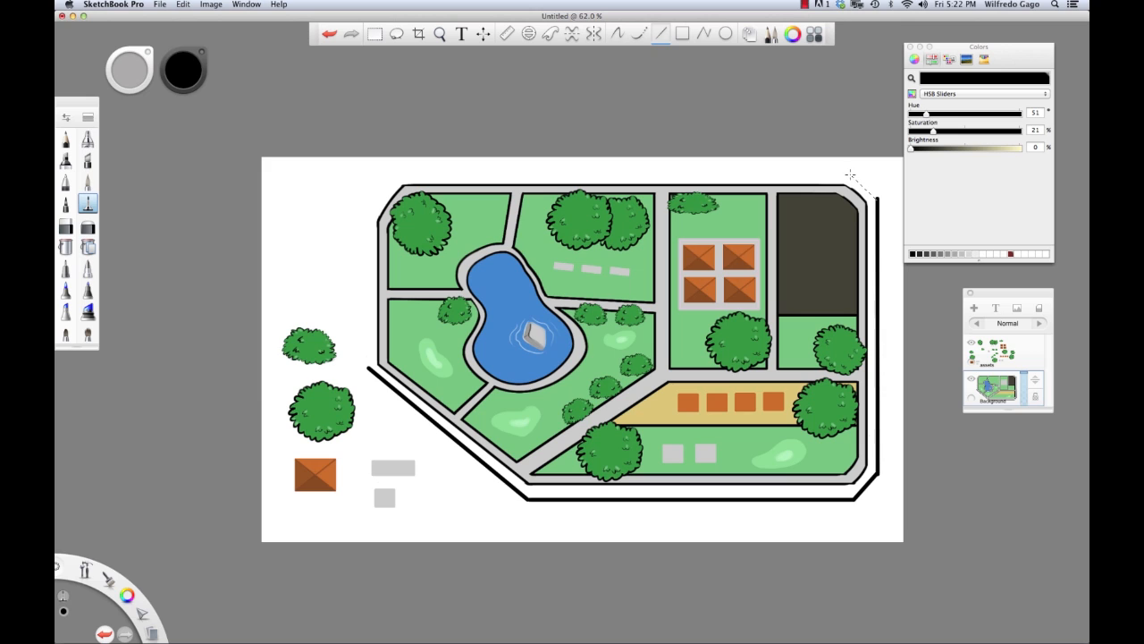
{"action": "key", "text": "super+z"}
{"action": "mouse_move", "coordinate": [877, 199]}
{"action": "left_mouse_down"}
{"action": "mouse_move", "coordinate": [848, 175]}
{"action": "mouse_move", "coordinate": [389, 176]}
{"action": "mouse_move", "coordinate": [363, 217]}
{"action": "mouse_move", "coordinate": [375, 357]}
{"action": "mouse_move", "coordinate": [365, 368]}
{"action": "left_mouse_up"}
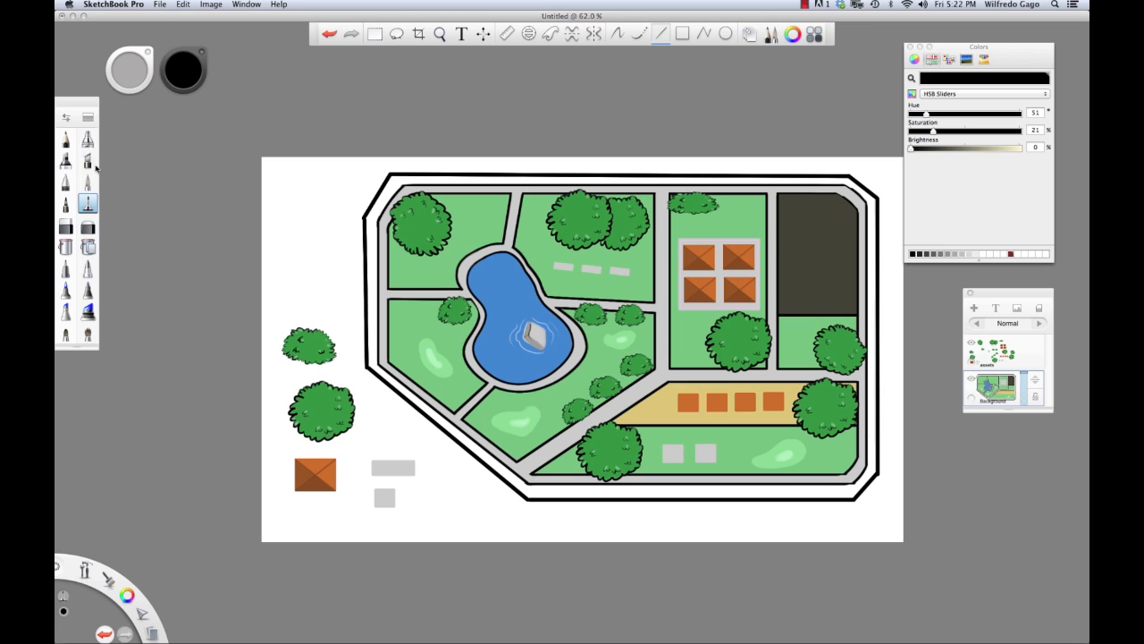
- Fill the white strip between the black outer outline and the grey border path with the sampled lawn green
{"action": "left_click", "coordinate": [67, 229]}
{"action": "left_click", "coordinate": [66, 247]}
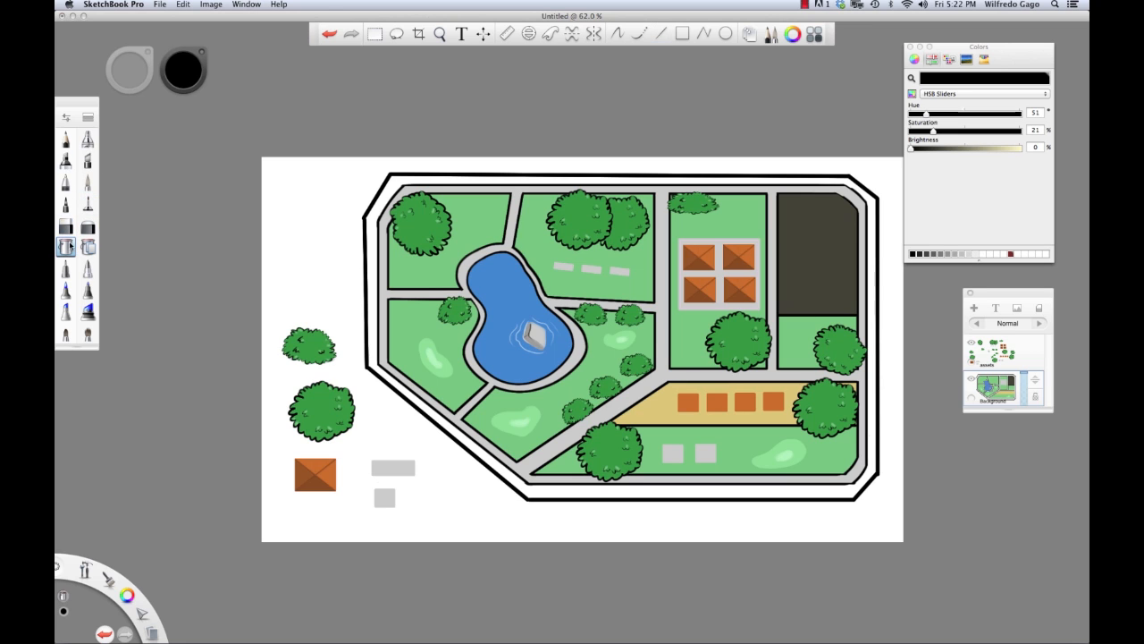
{"action": "left_click", "coordinate": [403, 269], "text": "alt"}
{"action": "left_click", "coordinate": [374, 272]}
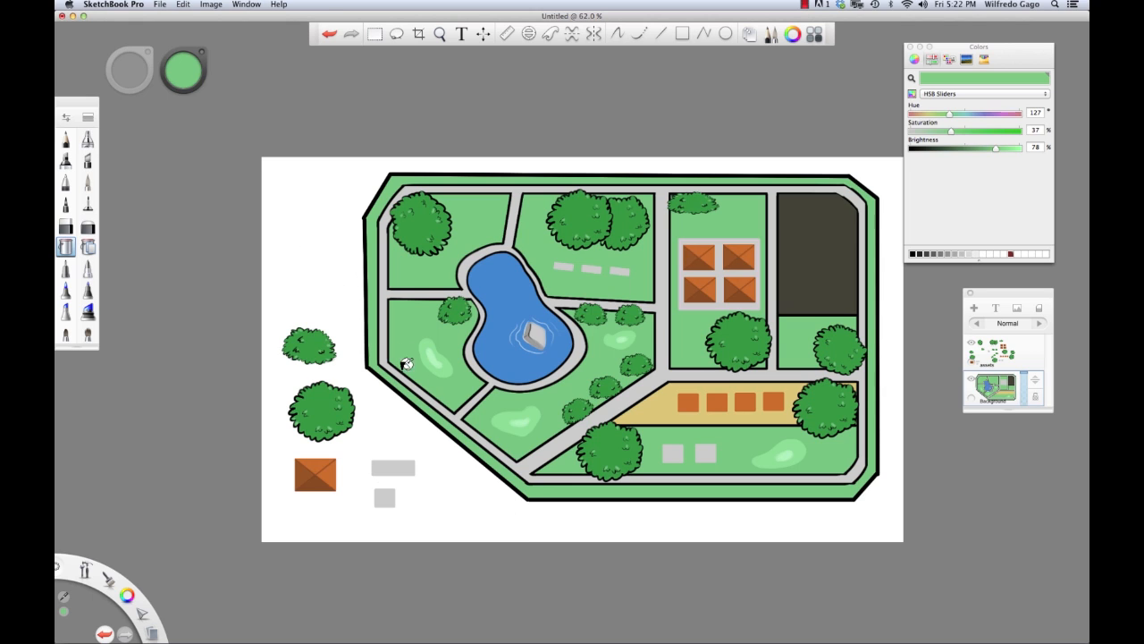
- Draw short black line pairs across the upper green strip, extending the two westernmost vertical paths to the outer outline, undoing poor strokes
{"action": "left_click", "coordinate": [88, 204]}
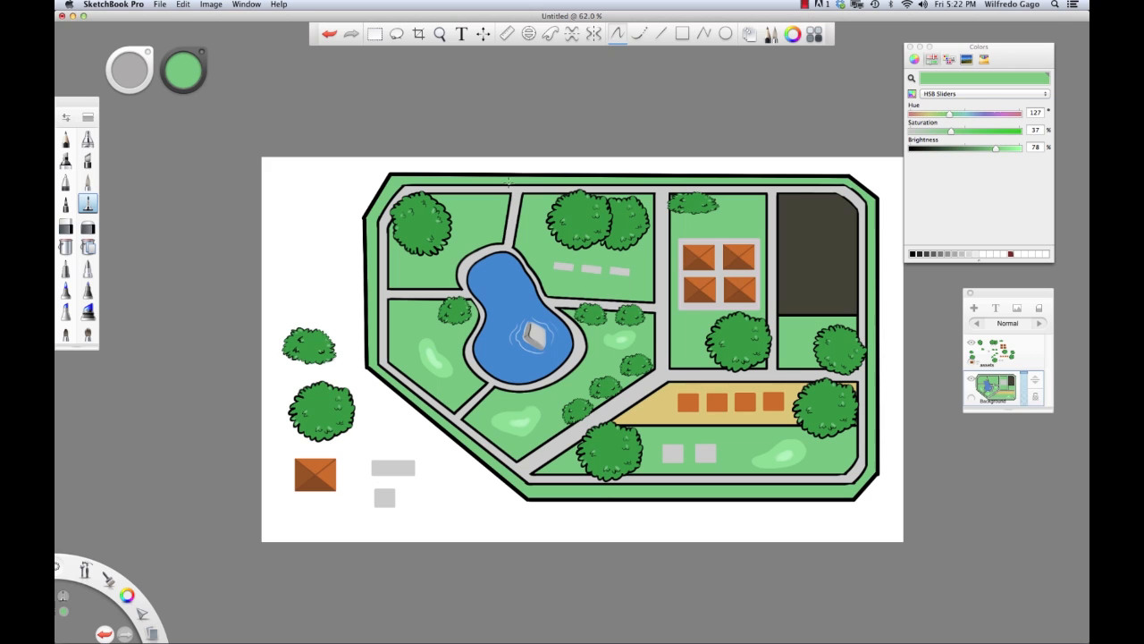
{"action": "left_click_drag", "start_coordinate": [128, 593], "coordinate": [132, 566]}
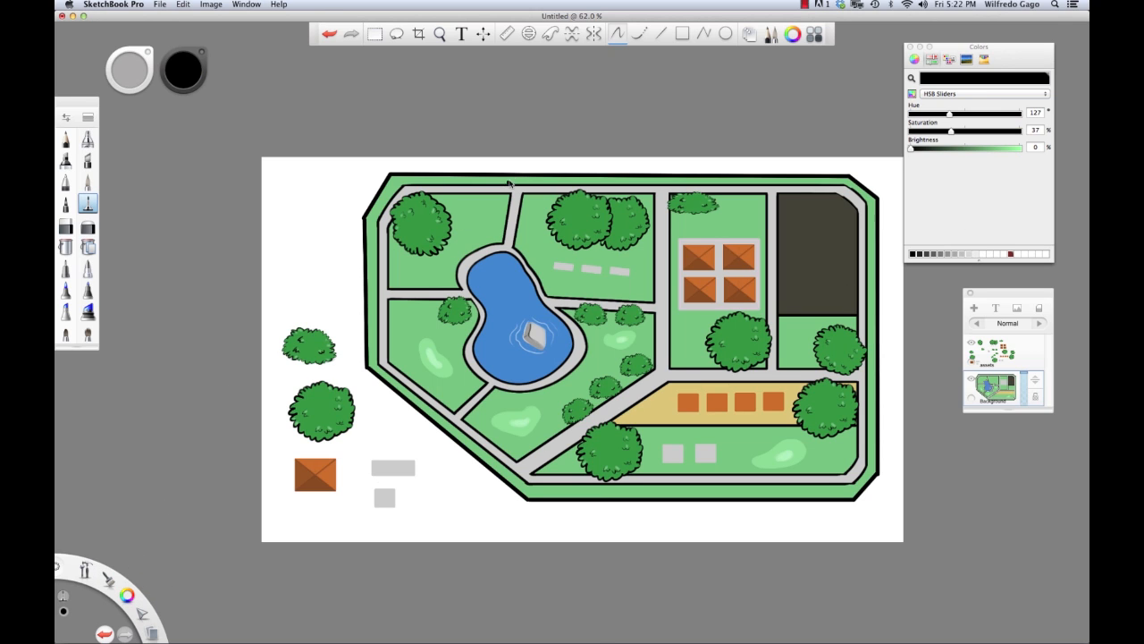
{"action": "key", "text": "]"}
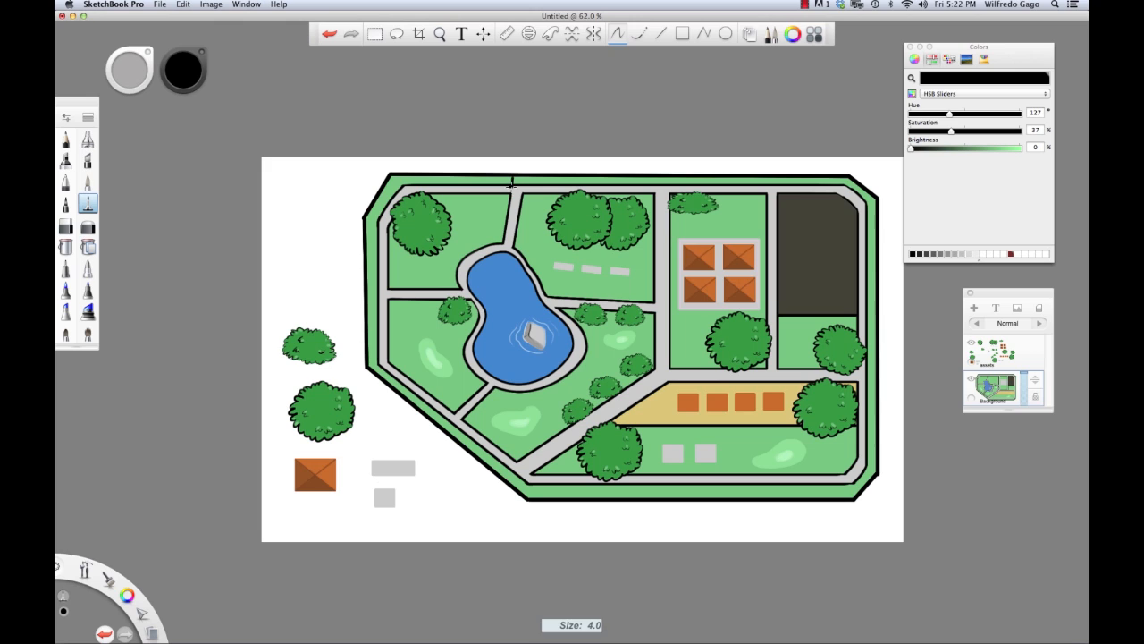
{"action": "key", "text": "super+z"}
{"action": "left_click_drag", "start_coordinate": [510, 181], "coordinate": [523, 185]}
{"action": "key", "text": "["}
{"action": "key", "text": "super+z"}
{"action": "key", "text": "super+z"}
{"action": "key", "text": "super+z"}
{"action": "key", "text": "super+z"}
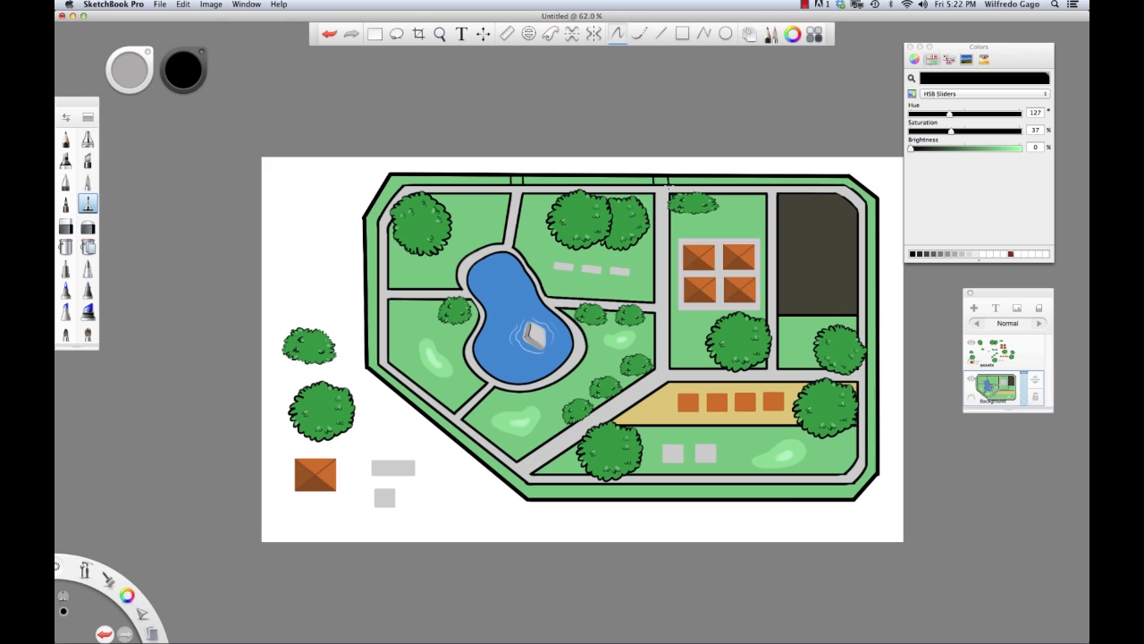
- Mark further openings with black line pairs across the green strip at the third vertical path, lower edge, west side and both east corners
{"action": "key", "text": "super+z"}
{"action": "left_click_drag", "start_coordinate": [669, 177], "coordinate": [668, 183]}
{"action": "key", "text": "super+z"}
{"action": "left_click_drag", "start_coordinate": [767, 176], "coordinate": [767, 183]}
{"action": "left_click_drag", "start_coordinate": [566, 484], "coordinate": [566, 498]}
{"action": "key", "text": "super+z"}
{"action": "key", "text": "super+z"}
{"action": "mouse_move", "coordinate": [378, 312]}
{"action": "left_mouse_down"}
{"action": "mouse_move", "coordinate": [363, 312]}
{"action": "mouse_move", "coordinate": [380, 328]}
{"action": "left_mouse_up"}
{"action": "key", "text": "super+z"}
{"action": "left_click_drag", "start_coordinate": [857, 474], "coordinate": [864, 488]}
- Fill the path openings in the green strip with the sampled light grey, and the upper-right corner opening with the parking area's dark colour
{"action": "left_click", "coordinate": [66, 246]}
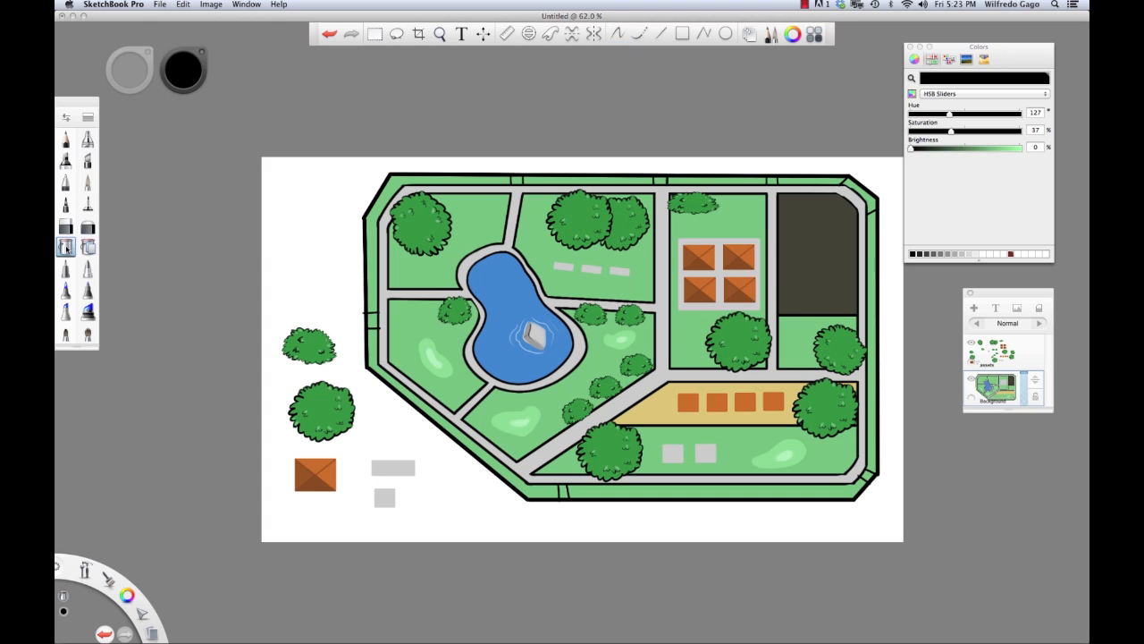
{"action": "key", "text": "i"}
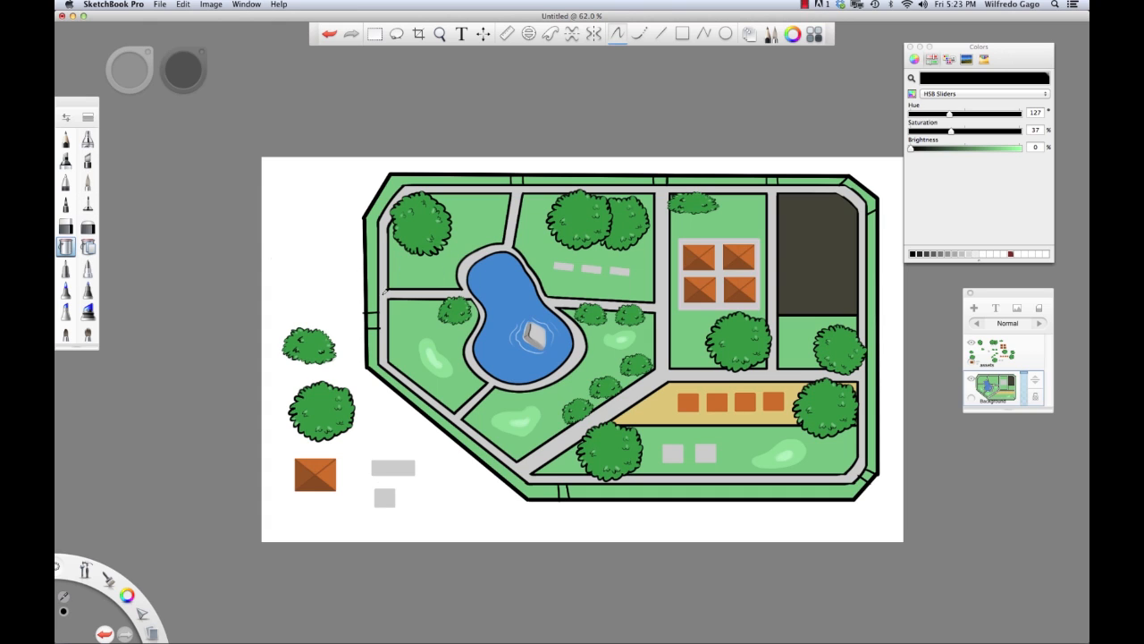
{"action": "left_click", "coordinate": [384, 292]}
{"action": "left_click", "coordinate": [385, 294]}
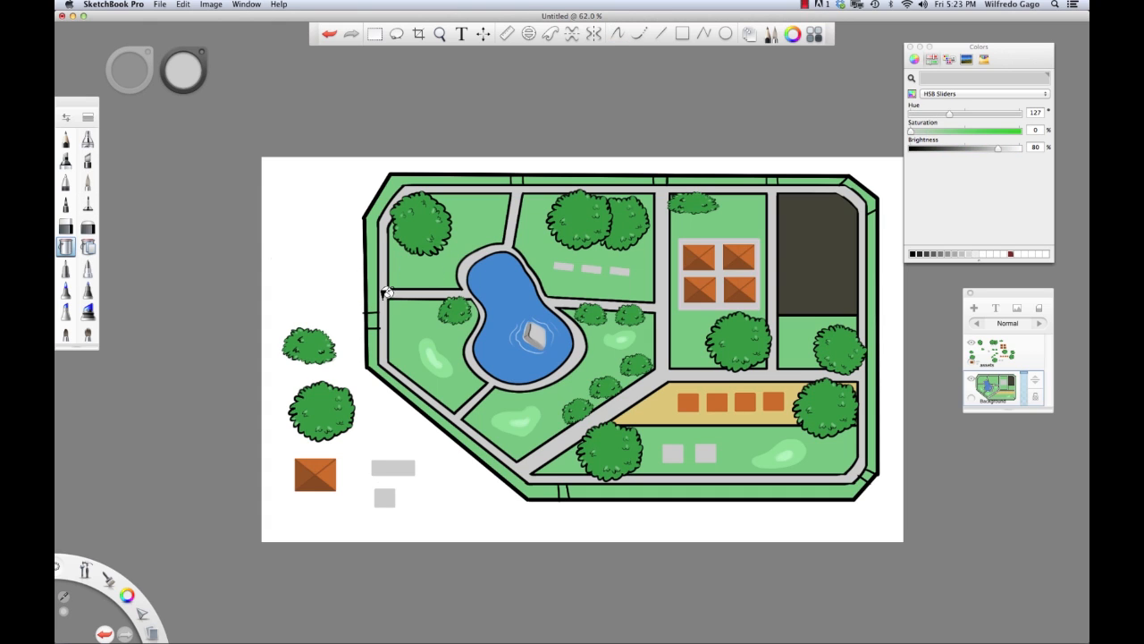
{"action": "left_click", "coordinate": [373, 317]}
{"action": "left_click", "coordinate": [565, 490]}
{"action": "left_click", "coordinate": [865, 472]}
{"action": "left_click", "coordinate": [770, 179]}
{"action": "left_click", "coordinate": [661, 180]}
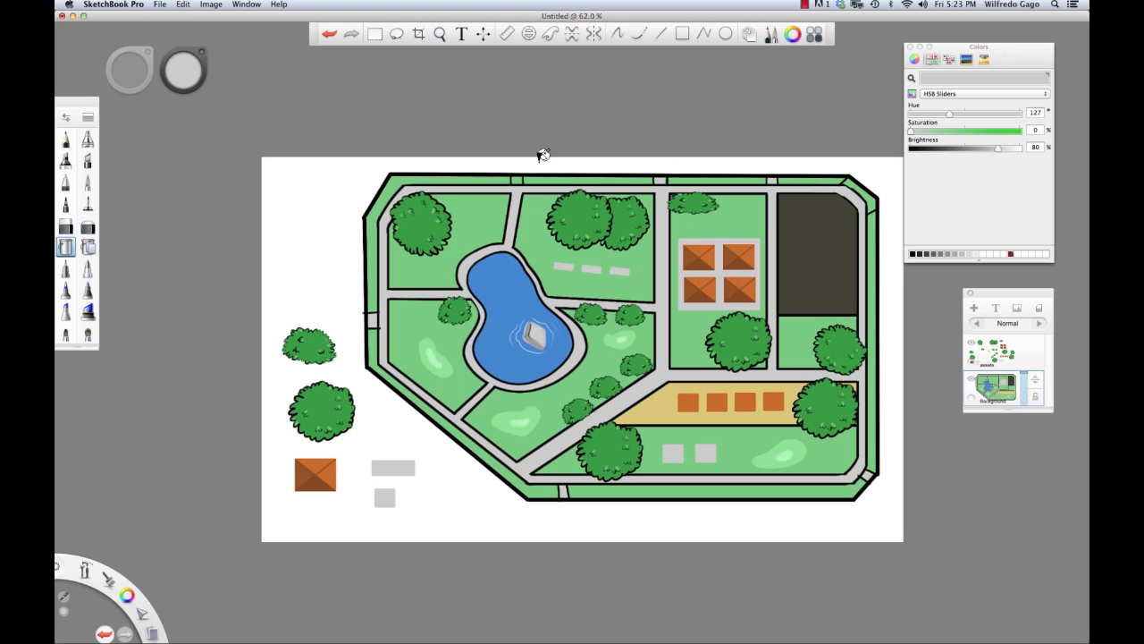
{"action": "left_click", "coordinate": [809, 210], "text": "alt"}
{"action": "left_click", "coordinate": [864, 197]}
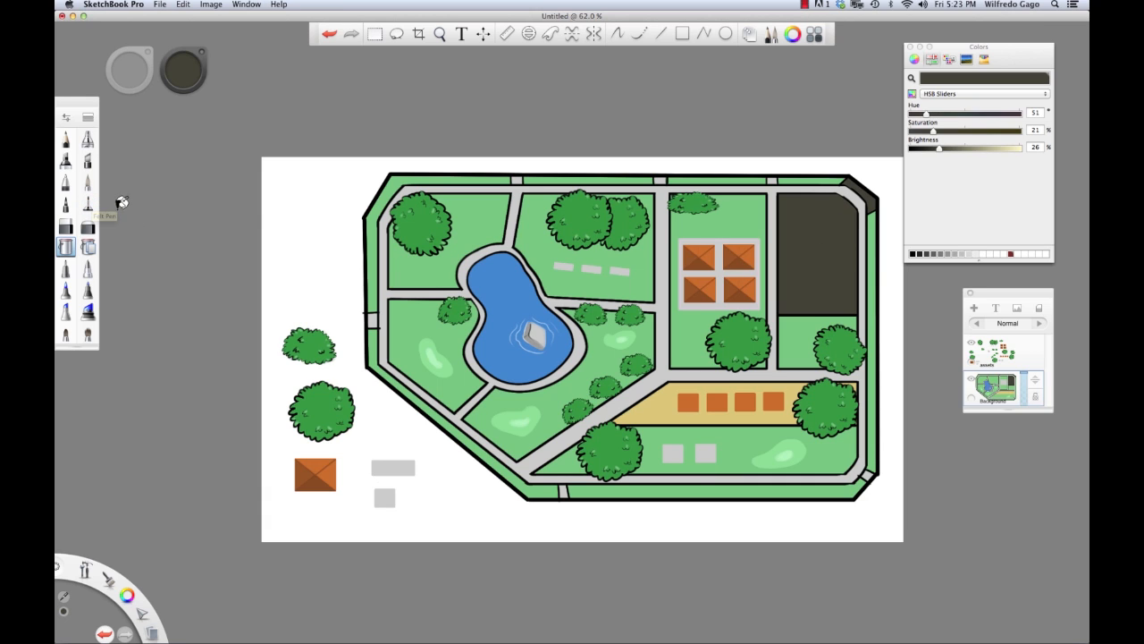
- Paint over the black lines separating the openings from the border path with the sampled light grey path colour
{"action": "left_click", "coordinate": [87, 203]}
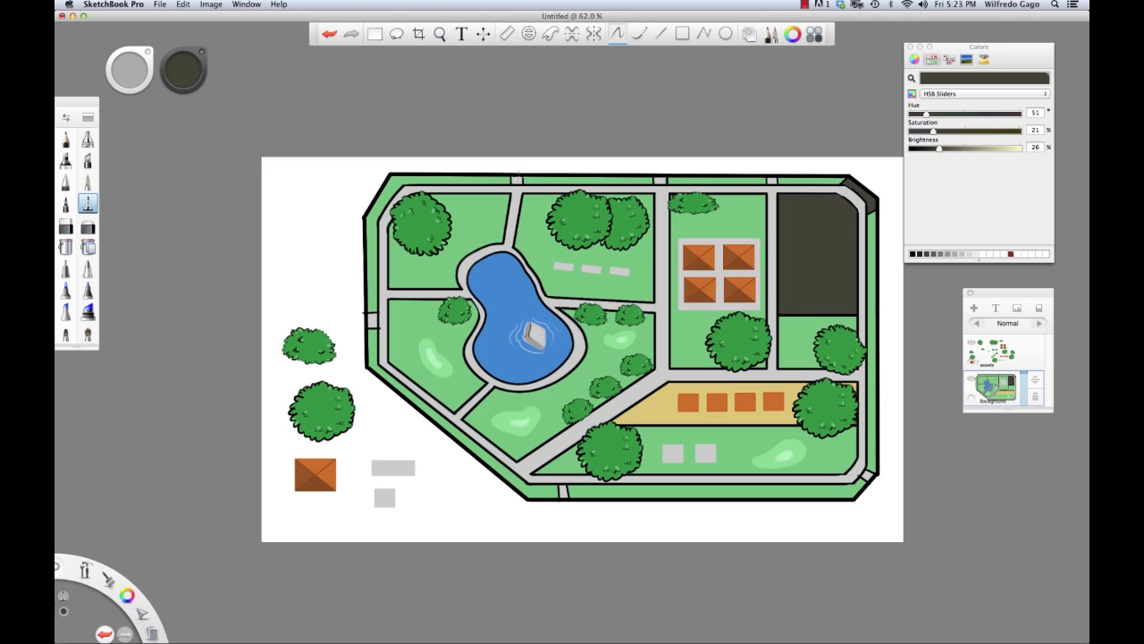
{"action": "key", "text": "super+z"}
{"action": "left_click", "coordinate": [516, 183], "text": "alt"}
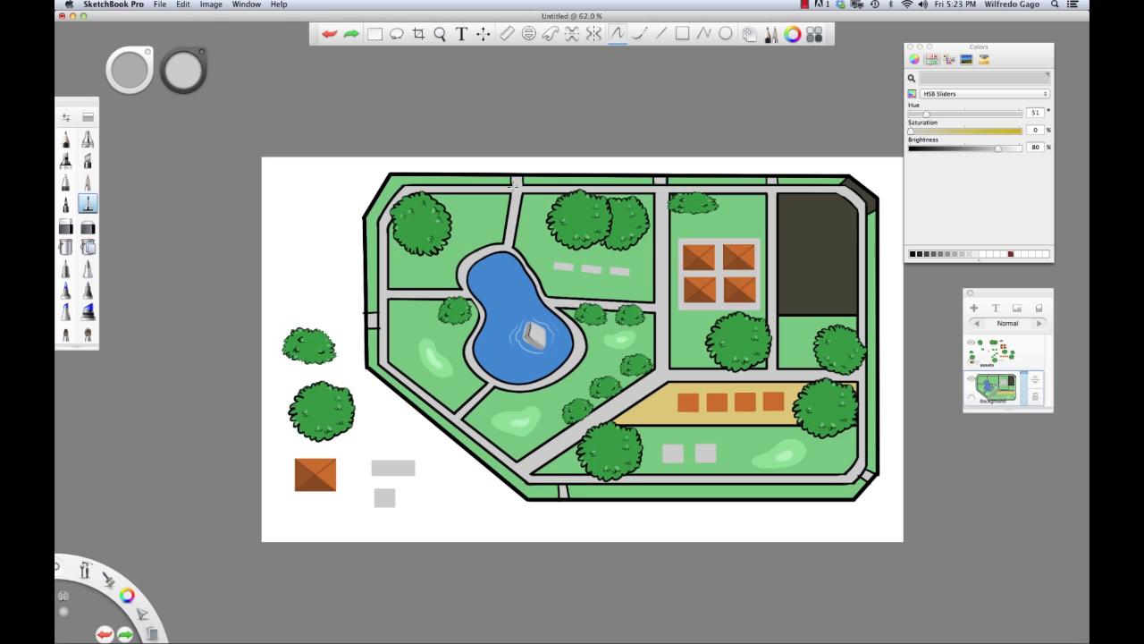
{"action": "left_click", "coordinate": [515, 183]}
{"action": "key", "text": "super+z"}
- Erase the black outer outline where it crosses the openings around the park, undoing inaccurate strokes
{"action": "left_click", "coordinate": [66, 225]}
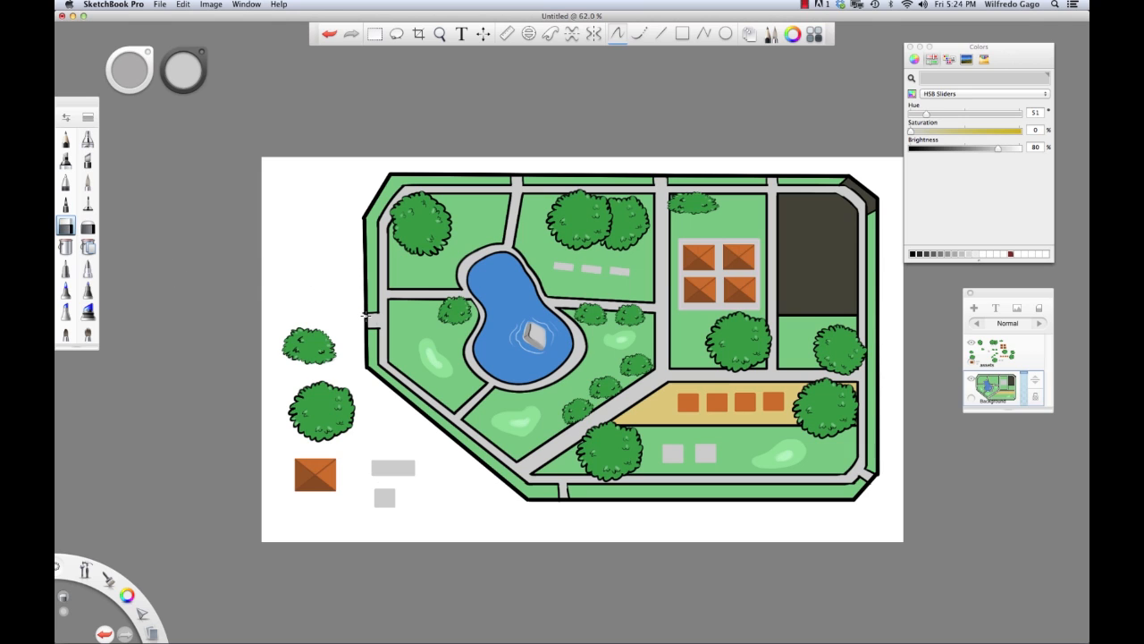
{"action": "key", "text": "super+z"}
{"action": "left_click_drag", "start_coordinate": [363, 315], "coordinate": [365, 319]}
{"action": "left_click_drag", "start_coordinate": [660, 171], "coordinate": [656, 173]}
{"action": "key", "text": "super+z"}
{"action": "left_click_drag", "start_coordinate": [657, 175], "coordinate": [661, 173]}
- Draw two short black lines across the grey border path to extend the parking entrance's sides at the upper-right corner
{"action": "left_click", "coordinate": [88, 203]}
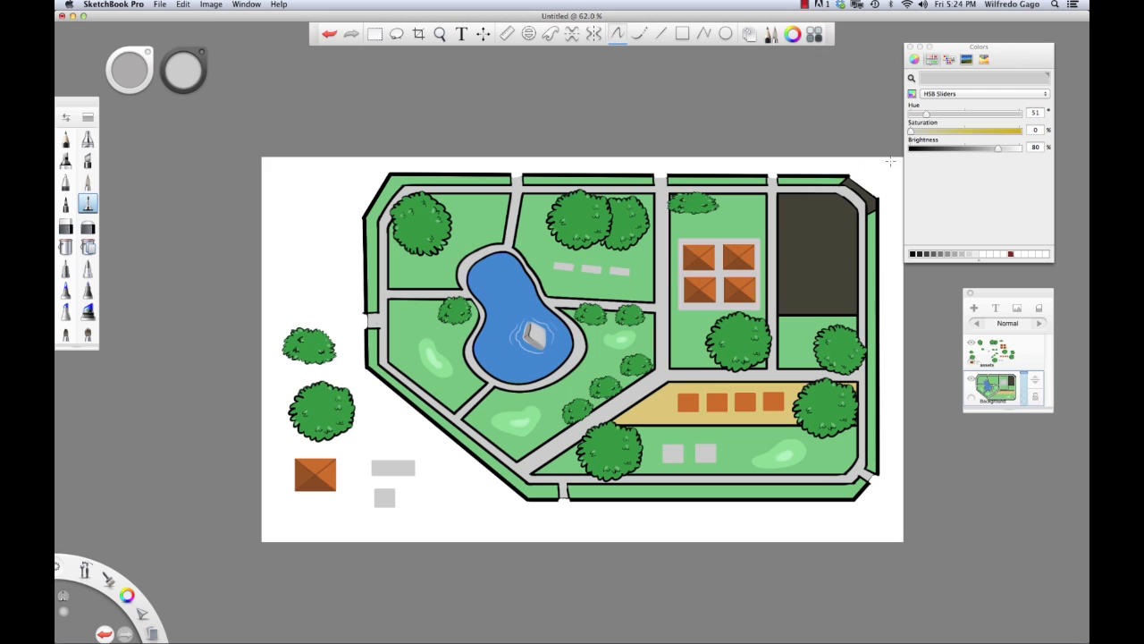
{"action": "key", "text": "super+z"}
{"action": "left_click_drag", "start_coordinate": [129, 599], "coordinate": [131, 570]}
{"action": "left_click_drag", "start_coordinate": [836, 193], "coordinate": [848, 179]}
{"action": "key", "text": "super+z"}
{"action": "left_click_drag", "start_coordinate": [859, 218], "coordinate": [875, 207]}
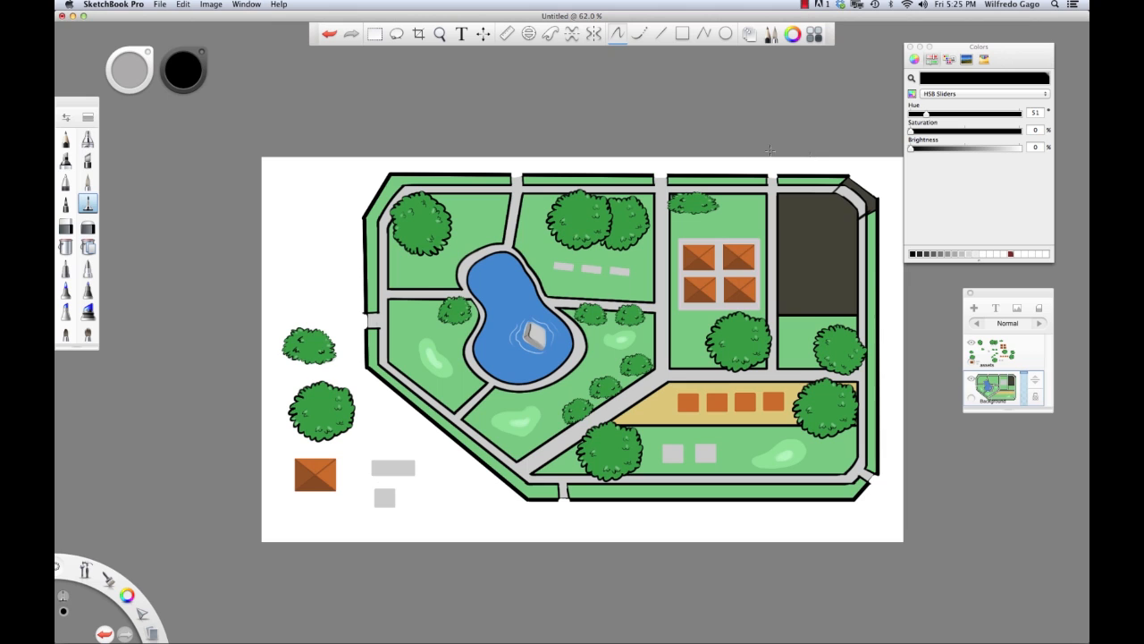
- Fill the enclosed corner path section with the parking area's dark colour and paint over the black lines inside the entrance
{"action": "left_click", "coordinate": [65, 247]}
{"action": "left_click", "coordinate": [815, 241], "text": "alt"}
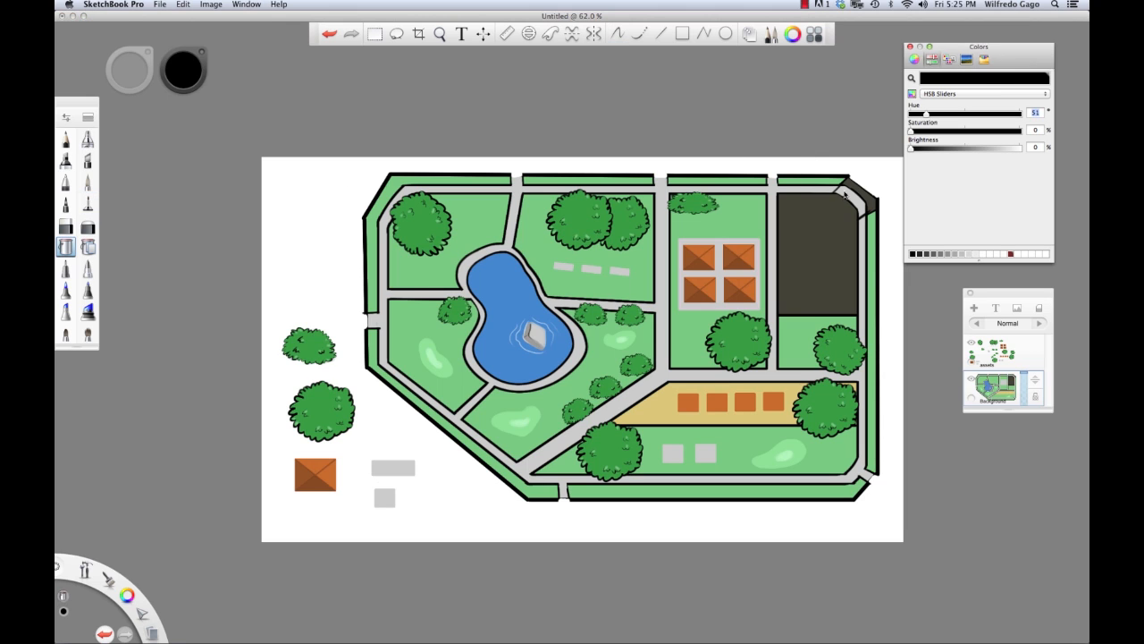
{"action": "left_click", "coordinate": [857, 198]}
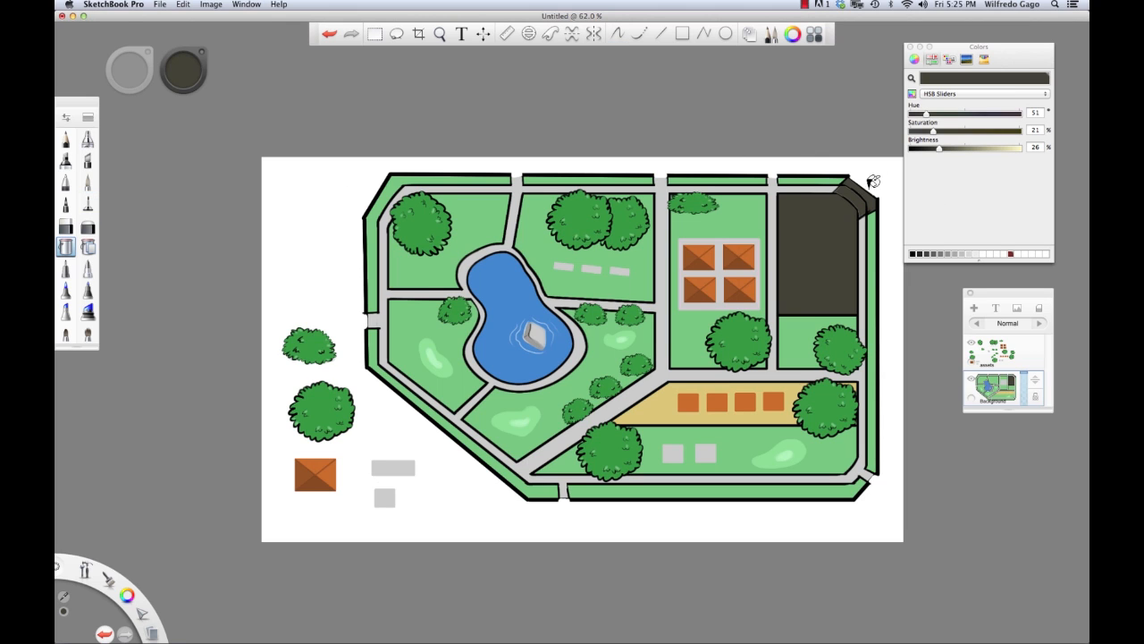
{"action": "left_click", "coordinate": [86, 205]}
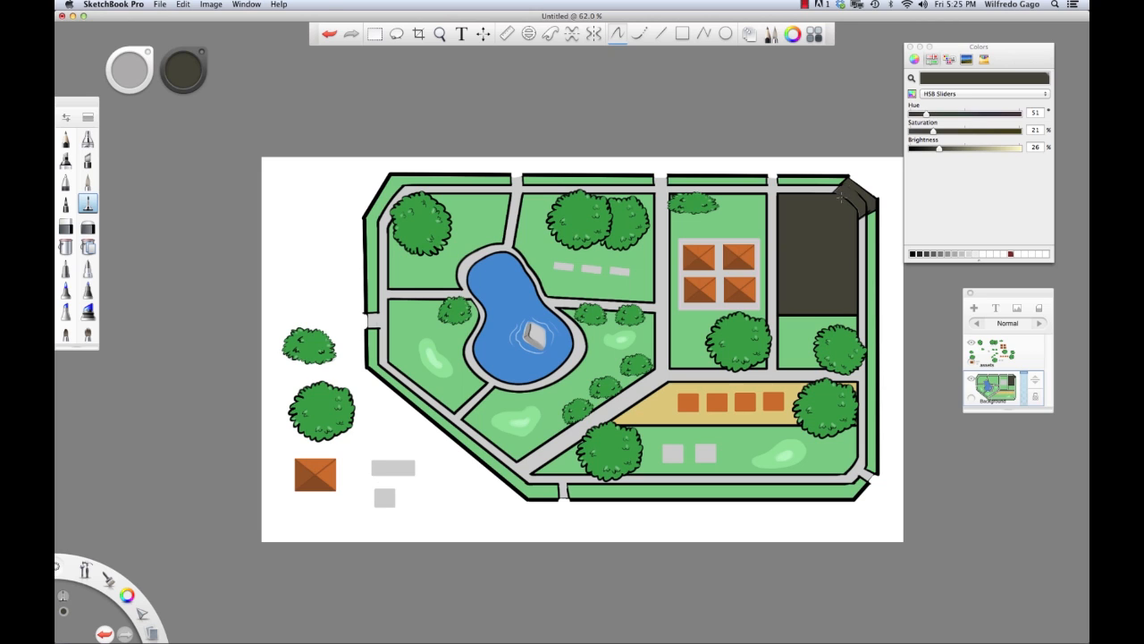
{"action": "key", "text": "]"}
- Add a new layer above the assets layer and paint white reflection shapes on the pond, reducing the brush size for the edges
{"action": "left_click", "coordinate": [994, 352]}
{"action": "left_click", "coordinate": [976, 309]}
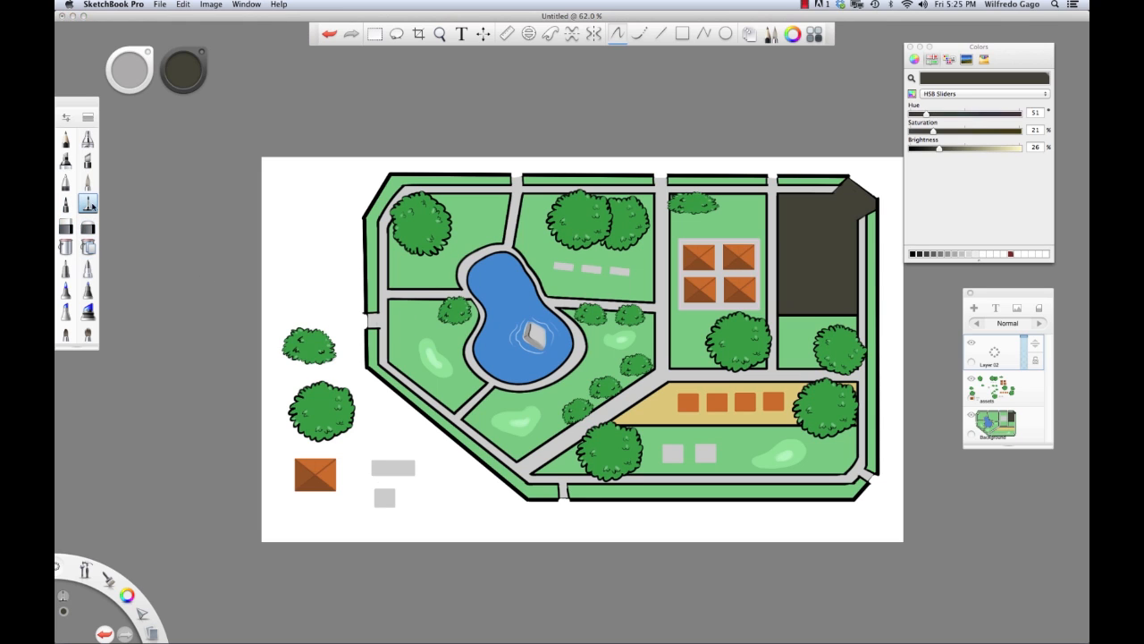
{"action": "left_click", "coordinate": [332, 205], "text": "alt"}
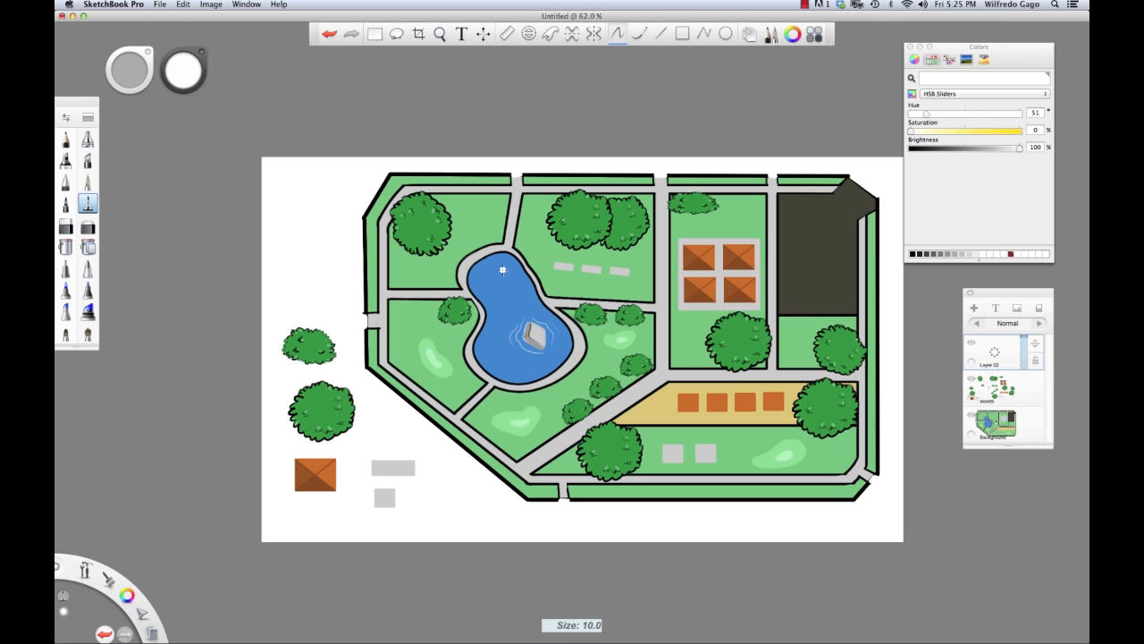
{"action": "mouse_move", "coordinate": [506, 257]}
{"action": "left_mouse_down"}
{"action": "mouse_move", "coordinate": [487, 291]}
{"action": "mouse_move", "coordinate": [487, 267]}
{"action": "mouse_move", "coordinate": [508, 266]}
{"action": "mouse_move", "coordinate": [506, 290]}
{"action": "mouse_move", "coordinate": [510, 272]}
{"action": "mouse_move", "coordinate": [496, 324]}
{"action": "mouse_move", "coordinate": [499, 272]}
{"action": "mouse_move", "coordinate": [488, 280]}
{"action": "mouse_move", "coordinate": [495, 270]}
{"action": "mouse_move", "coordinate": [455, 245]}
{"action": "mouse_move", "coordinate": [479, 278]}
{"action": "left_mouse_up"}
{"action": "key", "text": "bracketleft"}
{"action": "key", "text": "bracketleft"}
{"action": "key", "text": "bracketleft"}
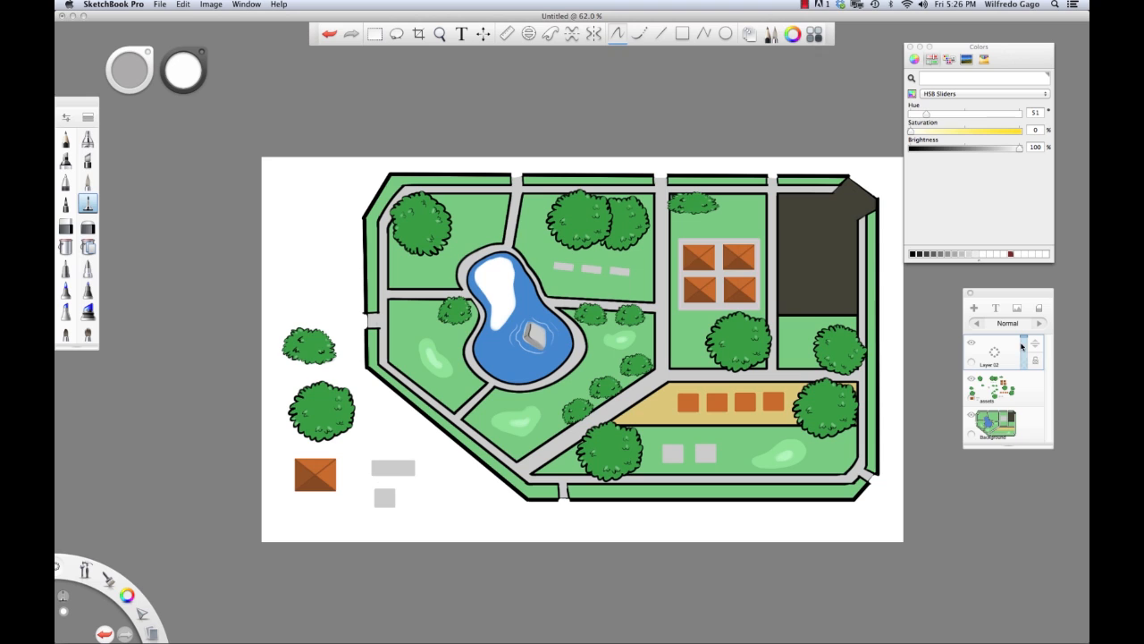
- Lower the opacity of the pond reflection layer and merge it into the assets layer
{"action": "left_click_drag", "start_coordinate": [1025, 340], "coordinate": [1026, 362]}
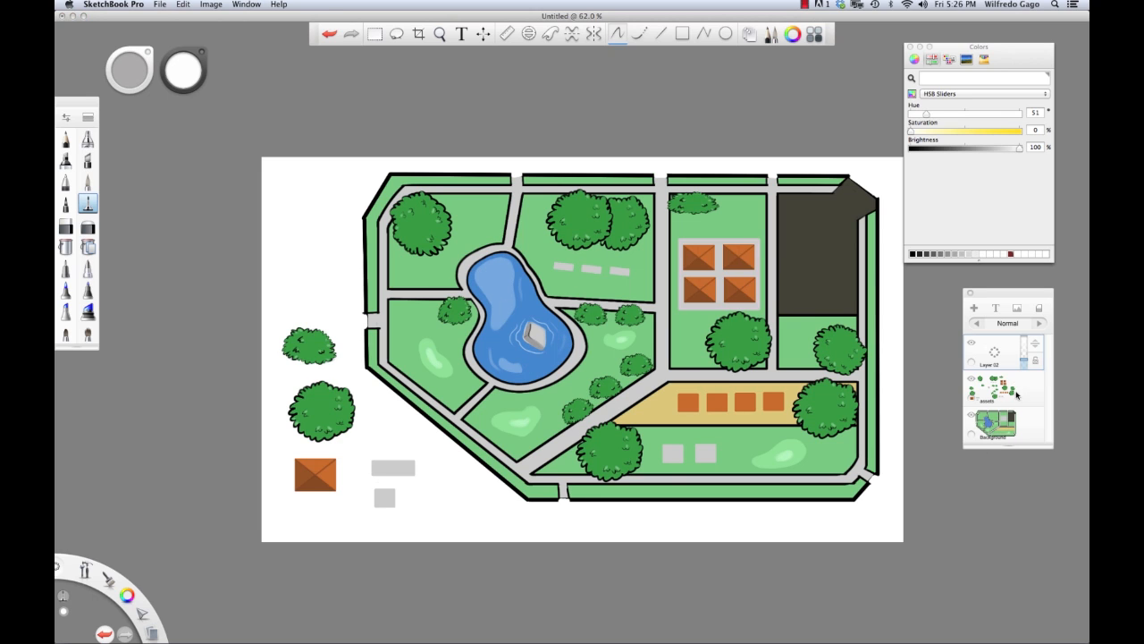
{"action": "left_click_drag", "start_coordinate": [994, 352], "coordinate": [1009, 390]}
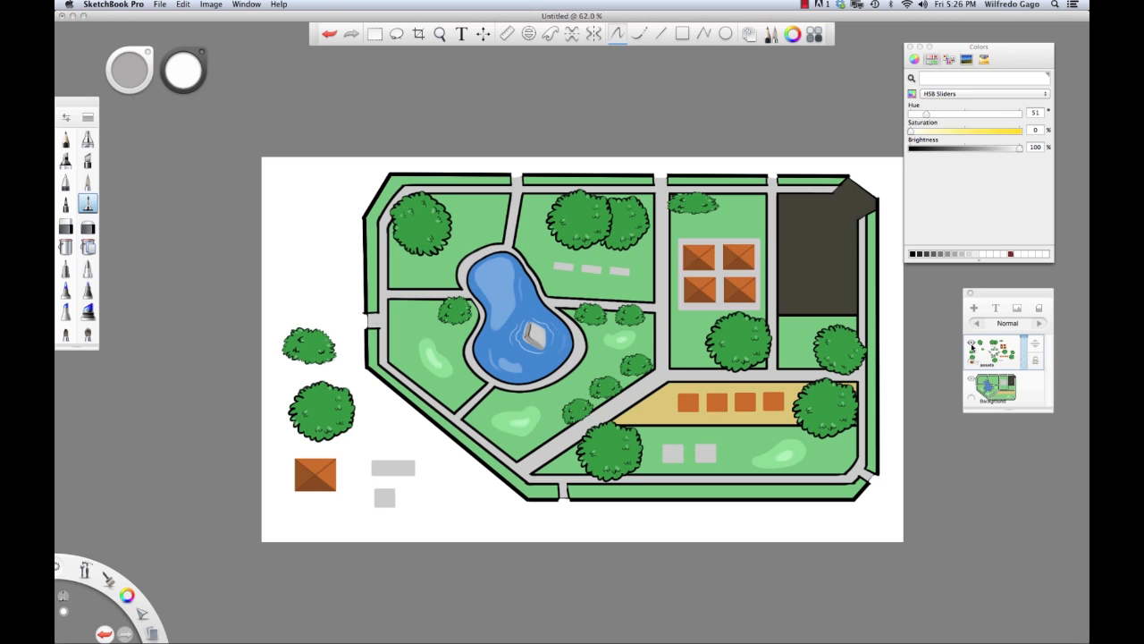
- Paint thin white highlight strokes along the inner edges of the pond, redoing an unsatisfactory stroke
{"action": "left_click", "coordinate": [540, 221]}
{"action": "left_click_drag", "start_coordinate": [481, 266], "coordinate": [479, 282]}
{"action": "key", "text": "super+z"}
{"action": "left_click_drag", "start_coordinate": [479, 270], "coordinate": [481, 288]}
- Create a text layer reading "parking lot" with the font size at 36
{"action": "left_click_drag", "start_coordinate": [1001, 294], "coordinate": [986, 298]}
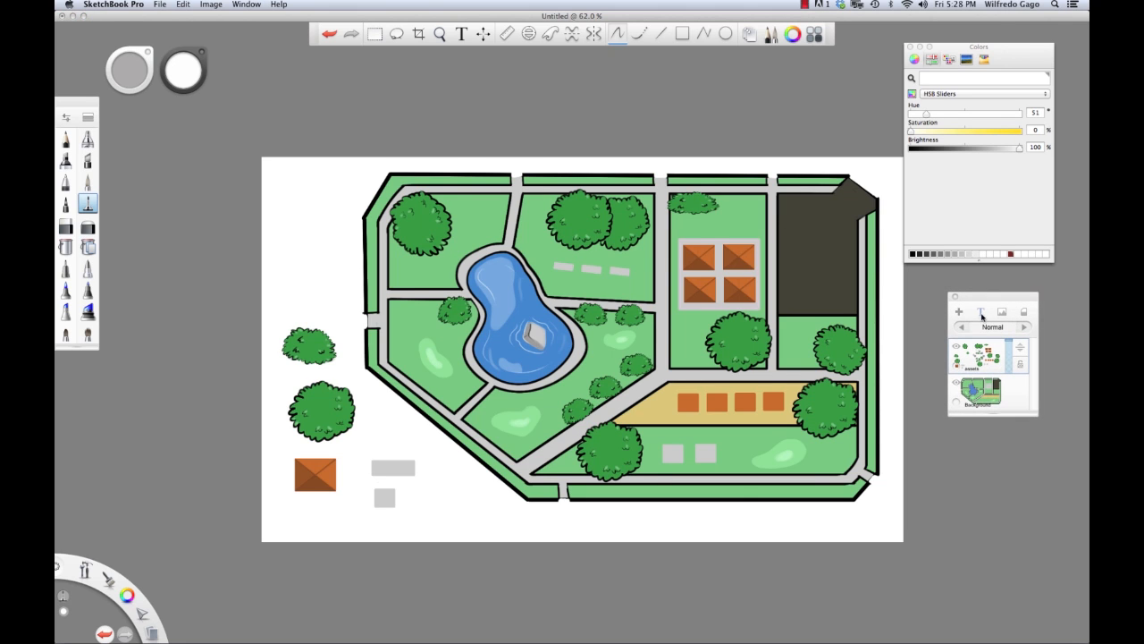
{"action": "left_click", "coordinate": [981, 312]}
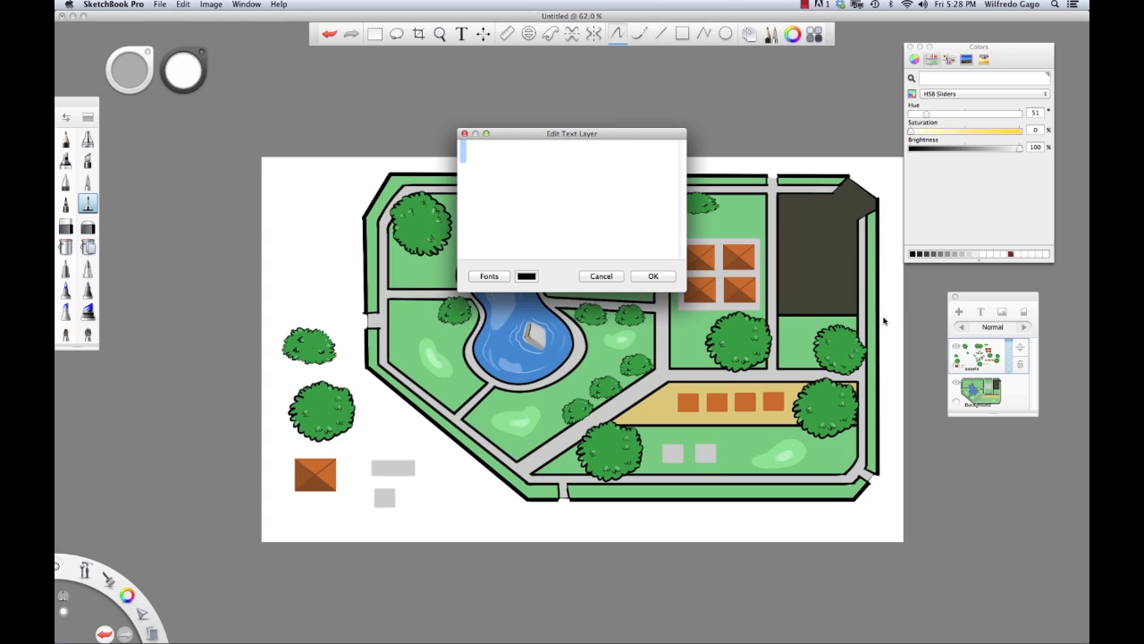
{"action": "type", "text": "parking lot"}
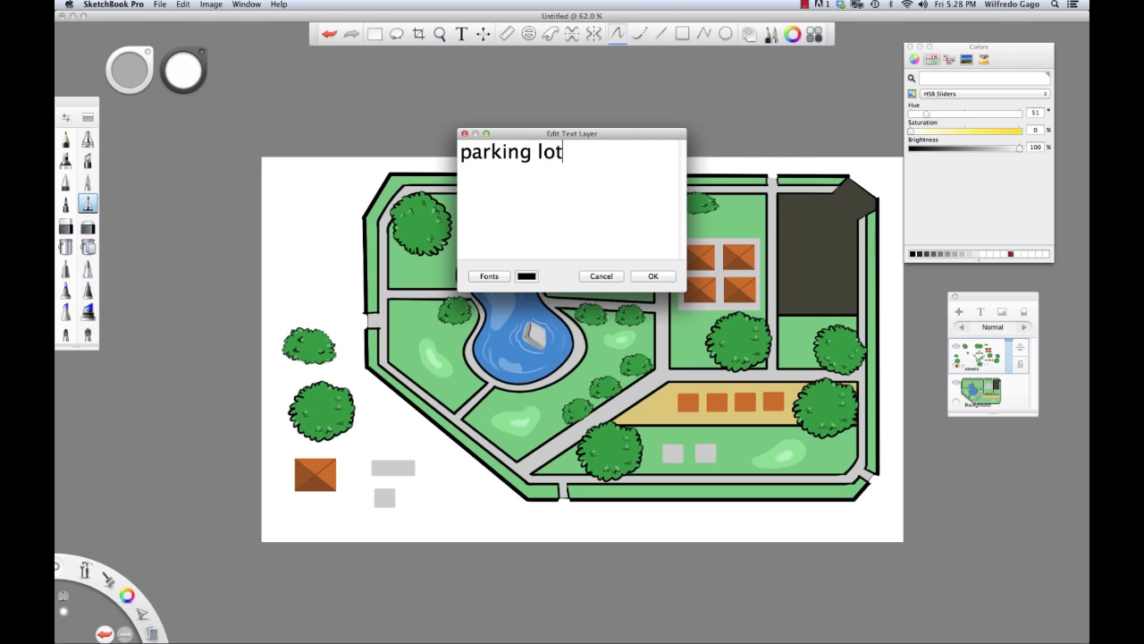
{"action": "left_click", "coordinate": [496, 277]}
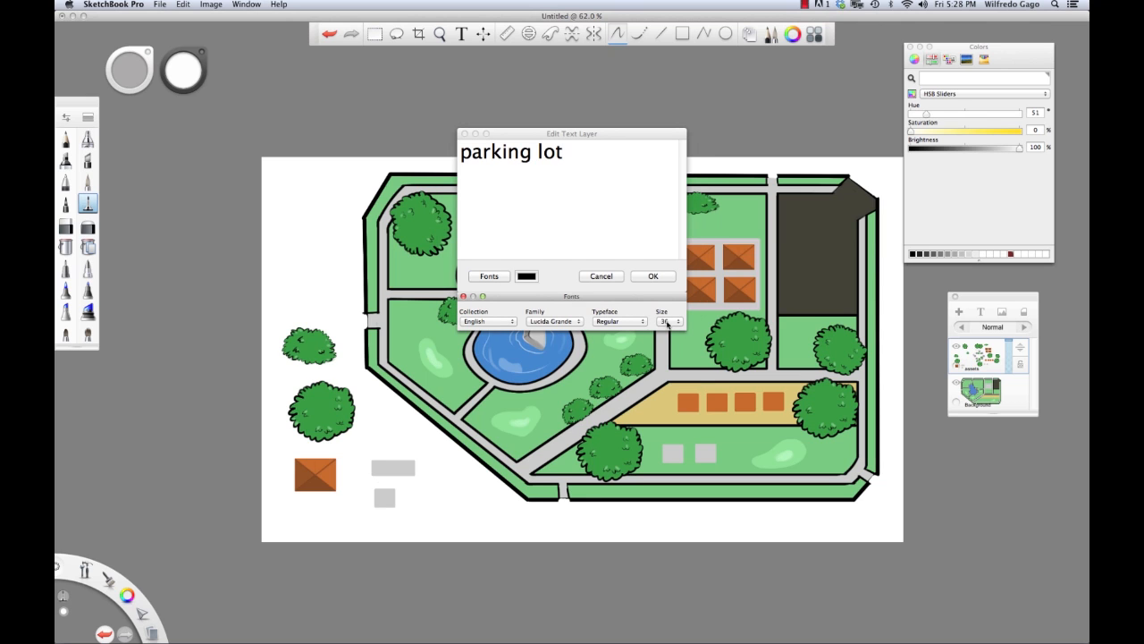
{"action": "left_click", "coordinate": [666, 321]}
{"action": "left_click", "coordinate": [667, 305]}
{"action": "left_click", "coordinate": [607, 213]}
- Set the whole "parking lot" text to white at 100% brightness and confirm the text layer
{"action": "left_click_drag", "start_coordinate": [561, 154], "coordinate": [460, 156]}
{"action": "left_click", "coordinate": [527, 277]}
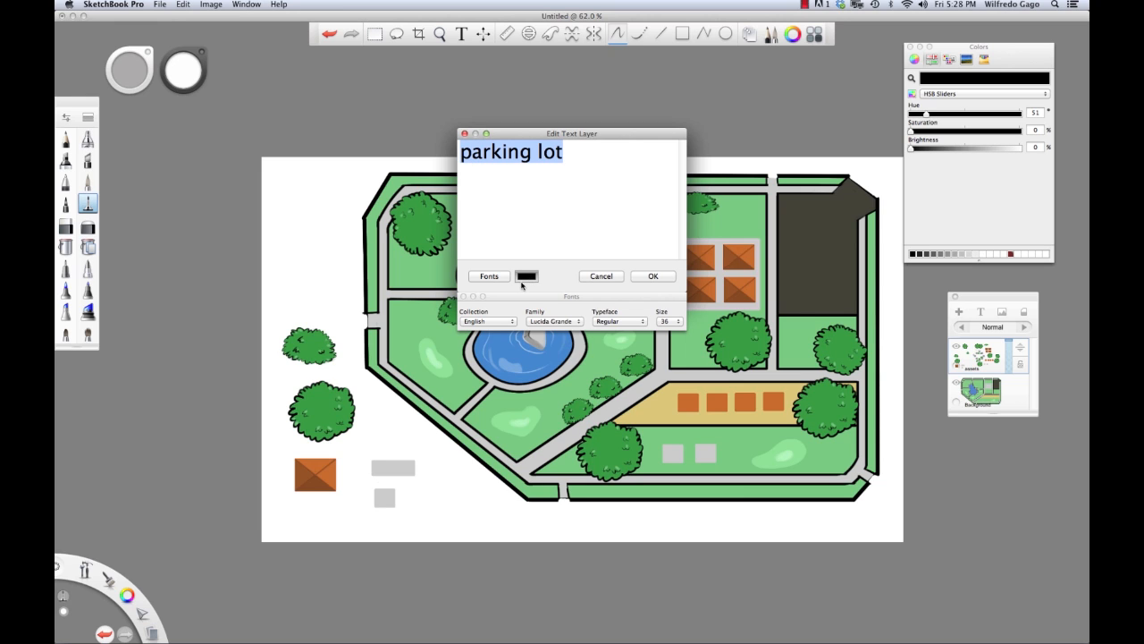
{"action": "left_click", "coordinate": [524, 295]}
{"action": "left_click", "coordinate": [949, 231]}
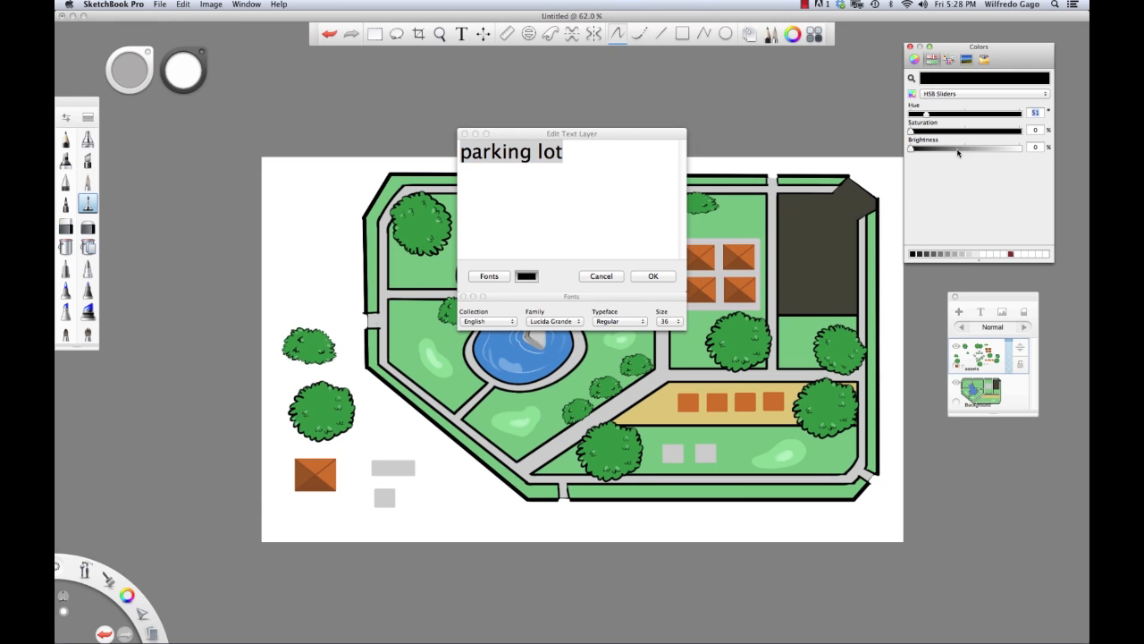
{"action": "left_click_drag", "start_coordinate": [915, 152], "coordinate": [1035, 149]}
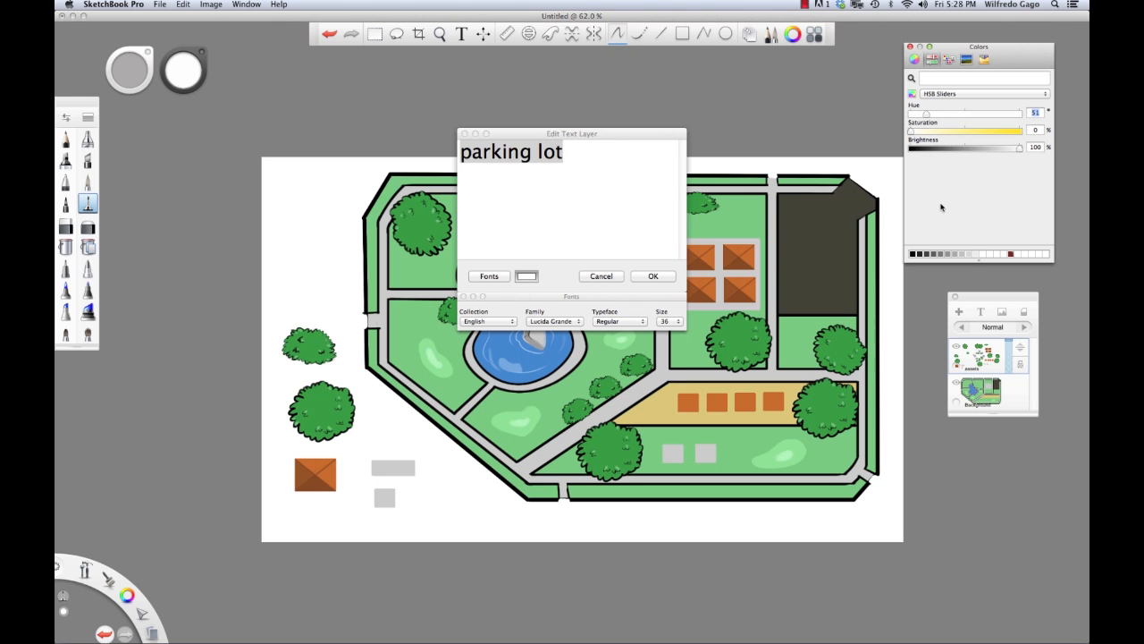
{"action": "left_click", "coordinate": [582, 235]}
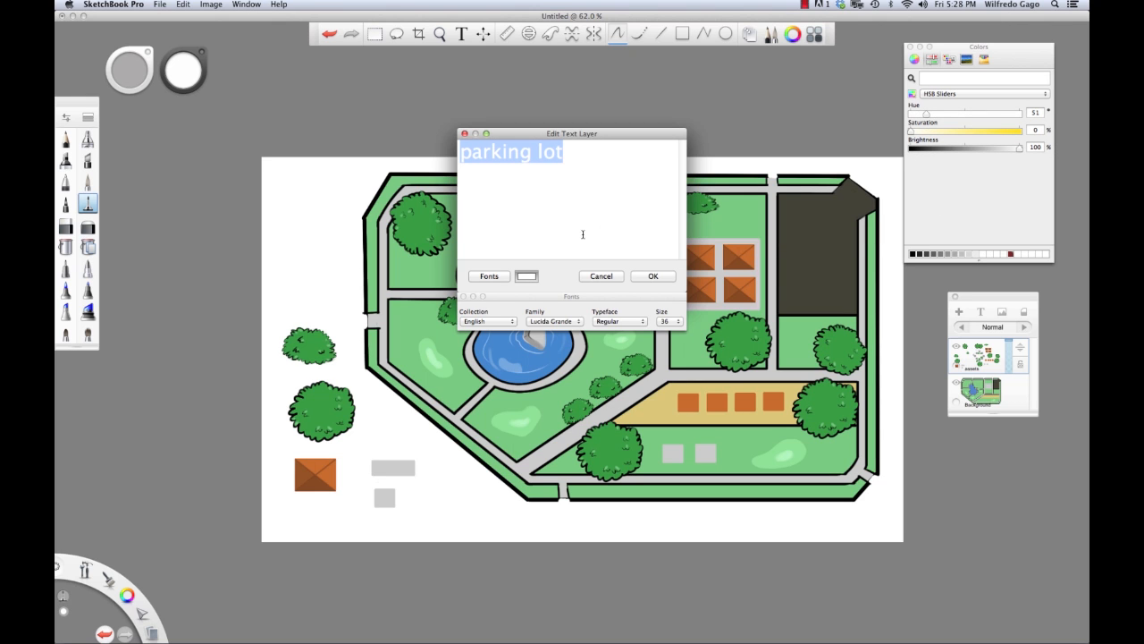
{"action": "left_click", "coordinate": [654, 276]}
- Move the "parking lot" label onto the lower part of the dark parking area
{"action": "left_click_drag", "start_coordinate": [649, 278], "coordinate": [859, 317]}
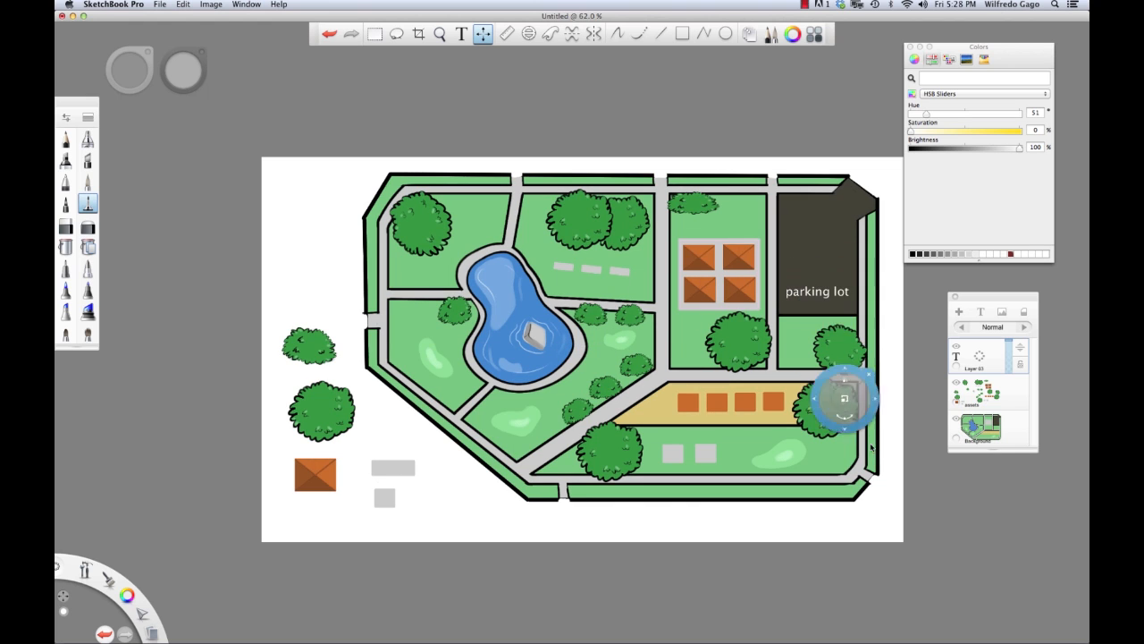
{"action": "left_click_drag", "start_coordinate": [873, 445], "coordinate": [840, 363]}
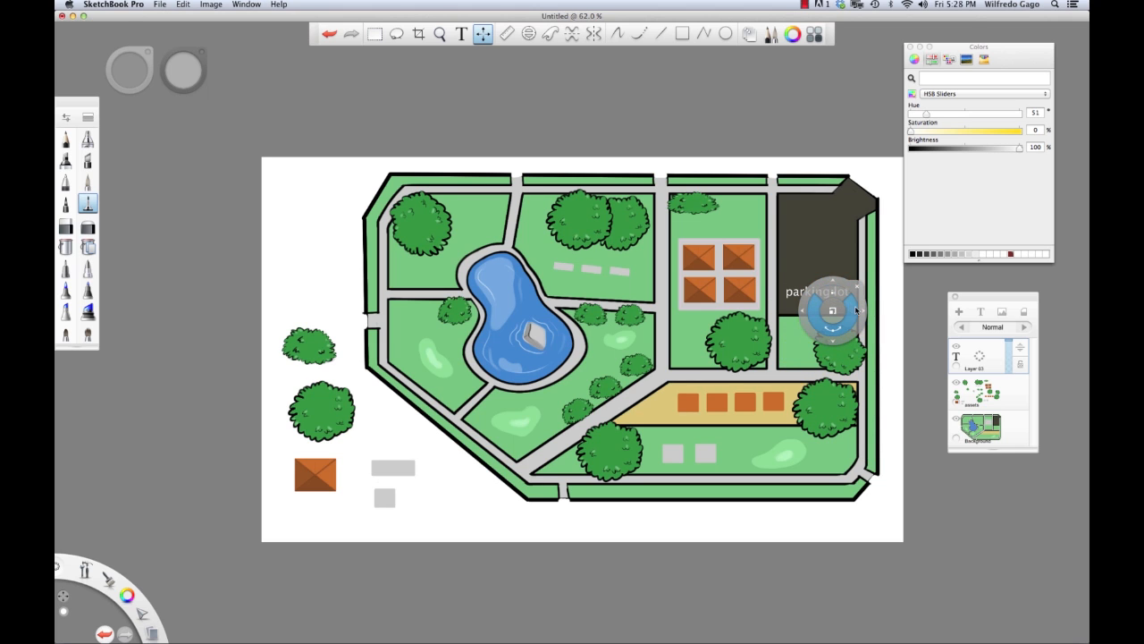
- Set the "parking lot" label's font size to 18 and shift it slightly closer to the lower right corner of the dark parking area
{"action": "left_click", "coordinate": [990, 362]}
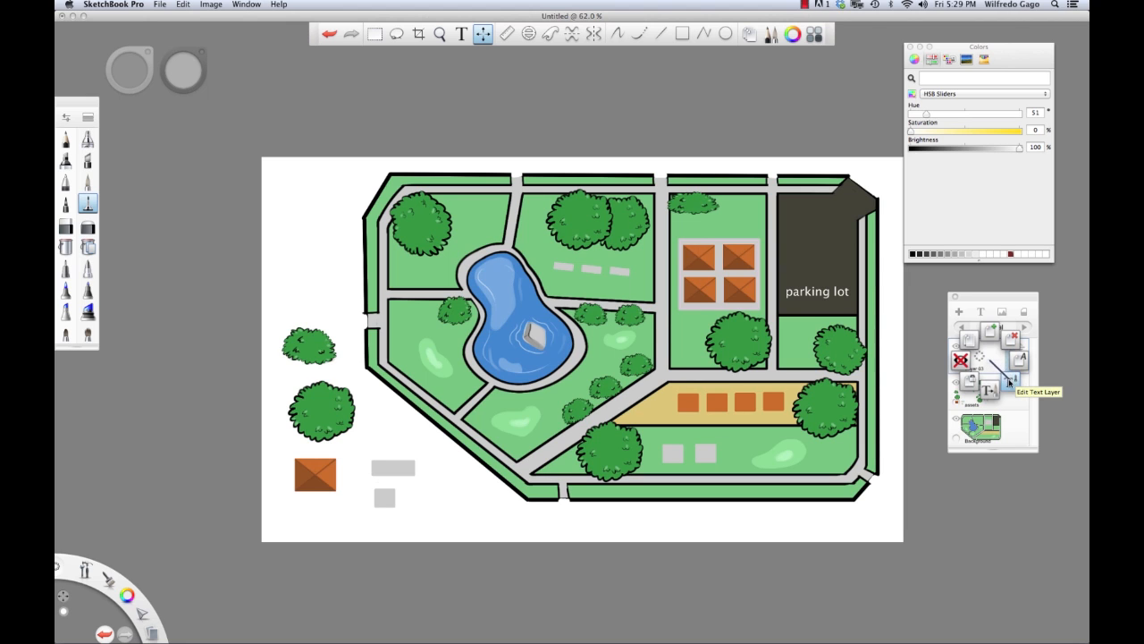
{"action": "left_click", "coordinate": [1008, 383]}
{"action": "left_click", "coordinate": [495, 276]}
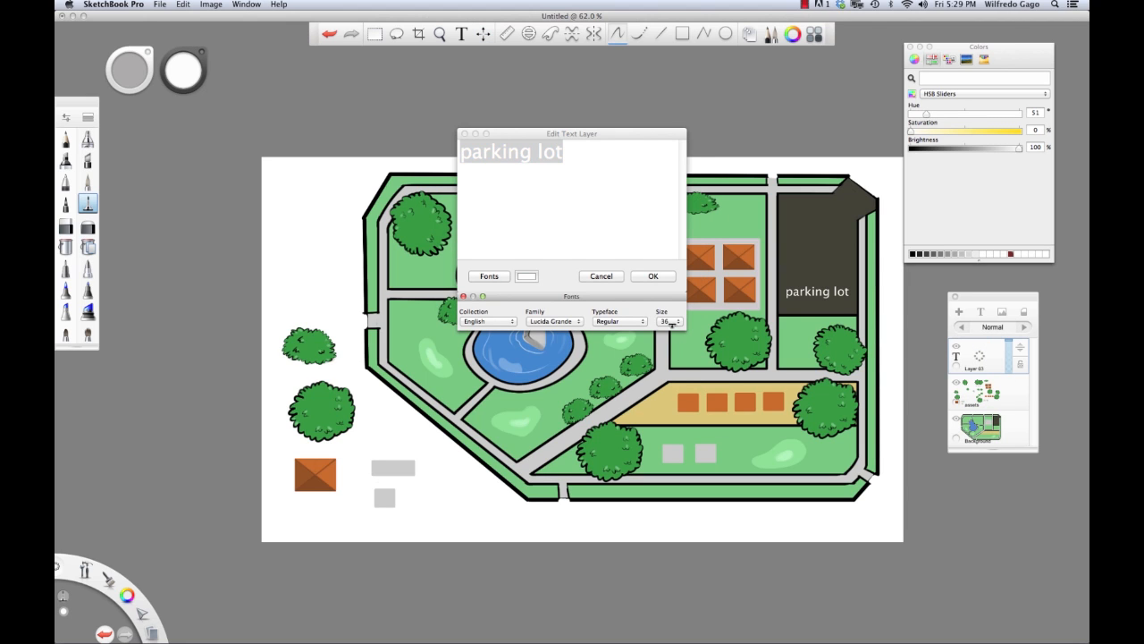
{"action": "left_click", "coordinate": [678, 322]}
{"action": "left_click", "coordinate": [672, 304]}
{"action": "left_click", "coordinate": [659, 277]}
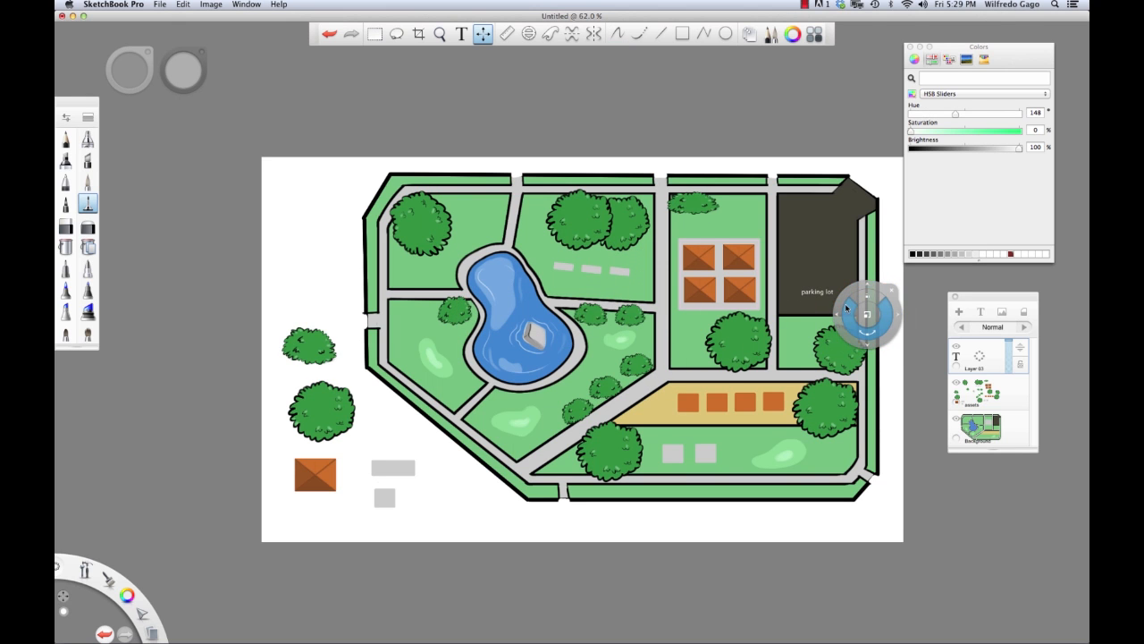
{"action": "left_click_drag", "start_coordinate": [847, 309], "coordinate": [849, 316]}
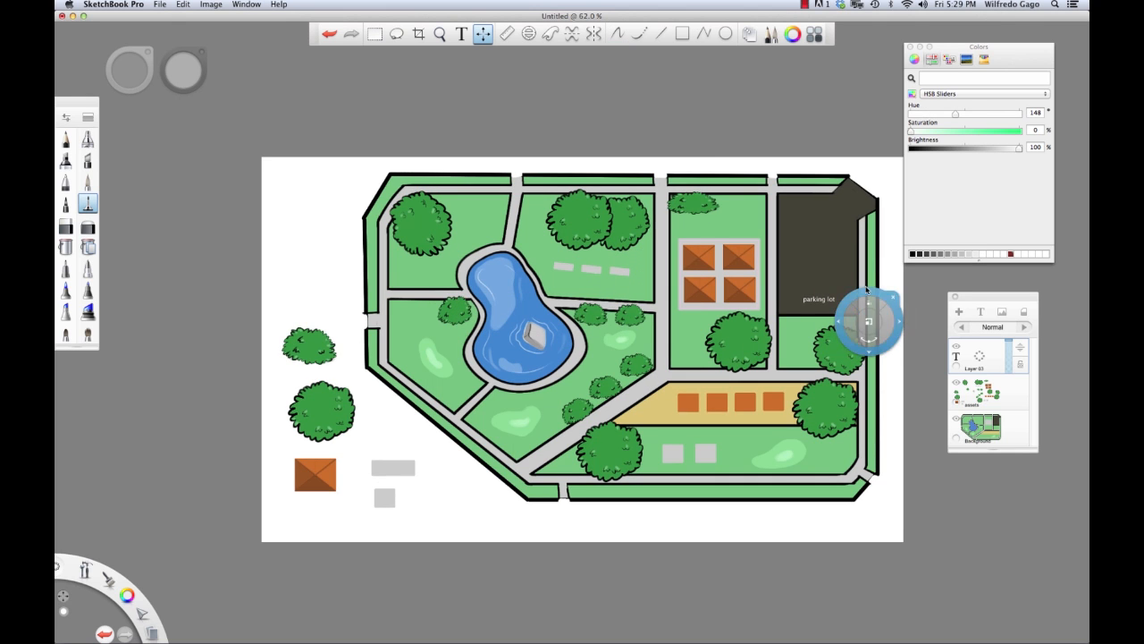
- Create a new text layer reading "pond"
{"action": "left_click", "coordinate": [981, 312]}
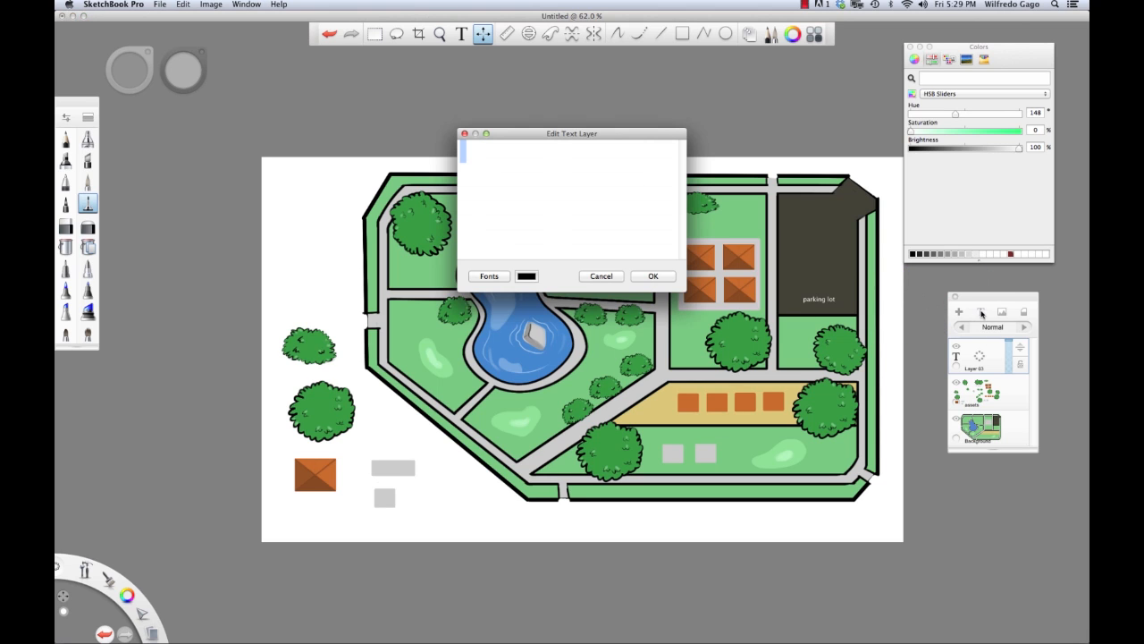
{"action": "left_click", "coordinate": [652, 276]}
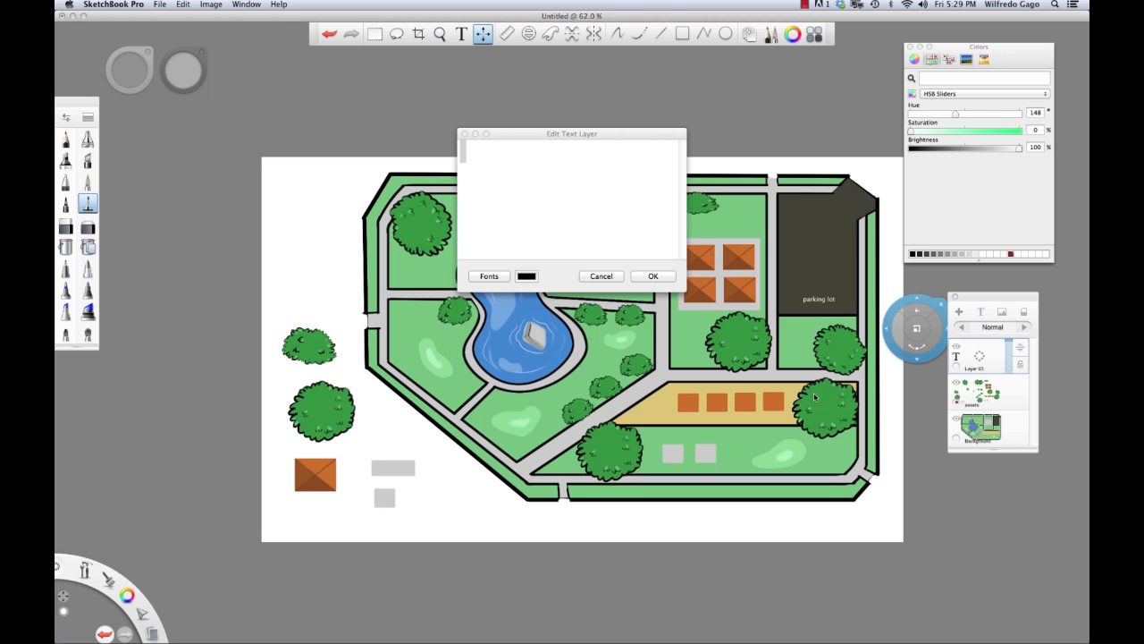
{"action": "left_click", "coordinate": [510, 156]}
{"action": "type", "text": "p"}
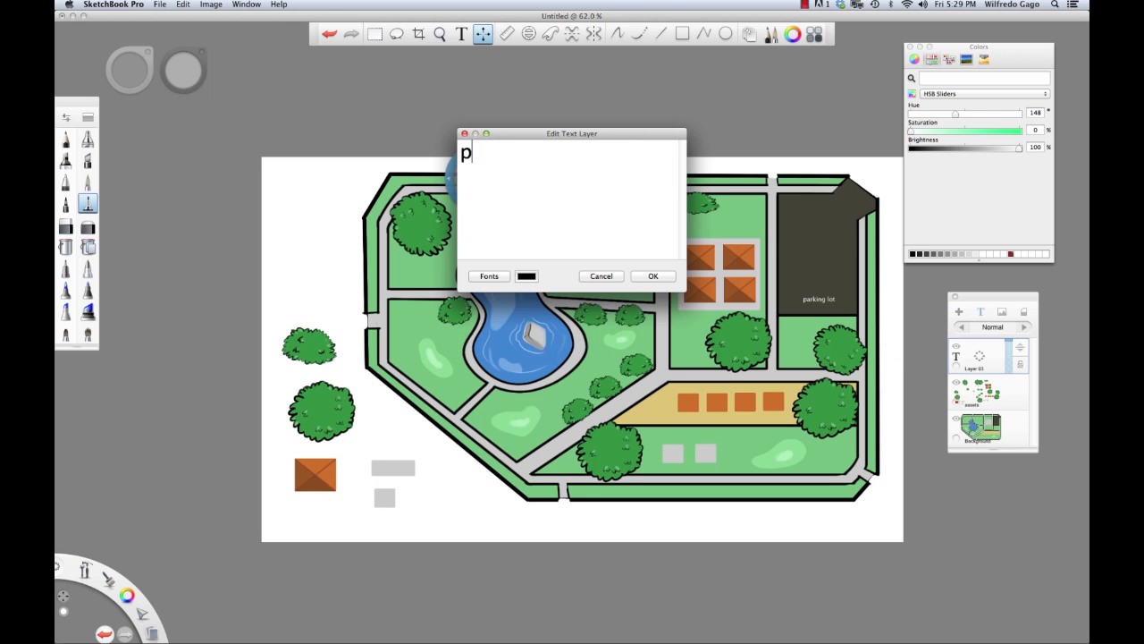
{"action": "type", "text": "ond"}
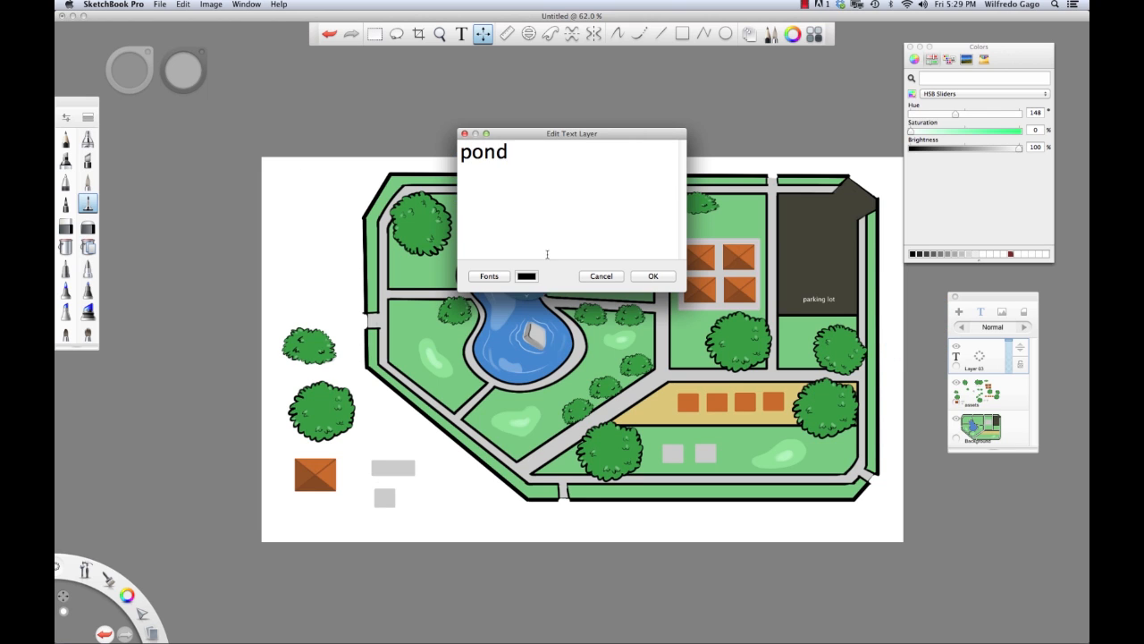
- Set the whole "pond" text to white at 100% brightness
{"action": "key", "text": "super+a"}
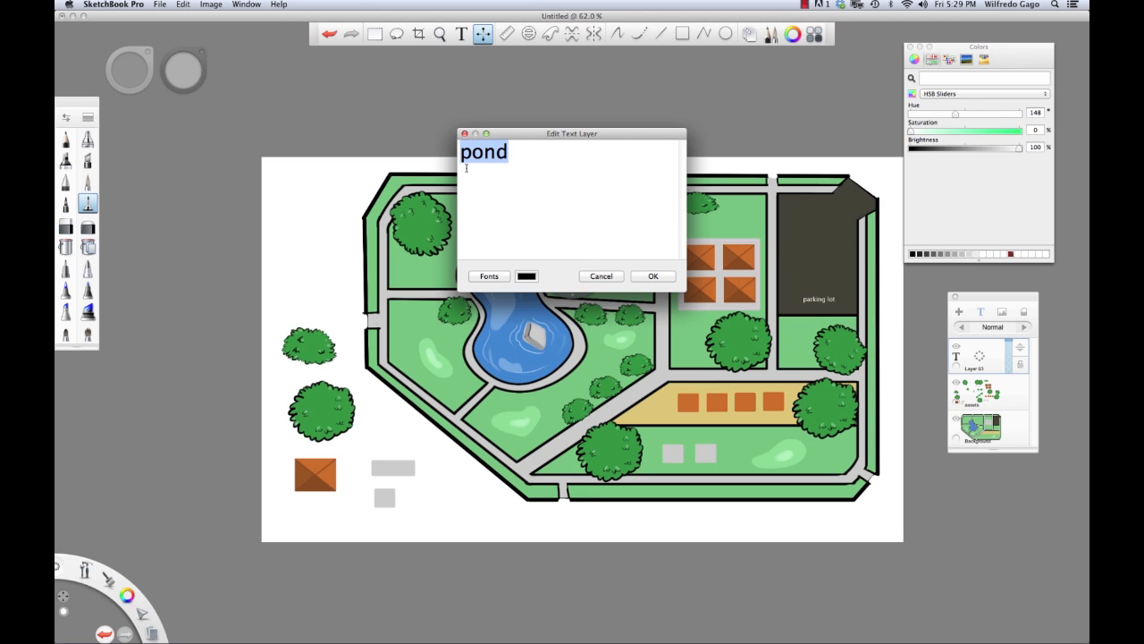
{"action": "left_click", "coordinate": [526, 276]}
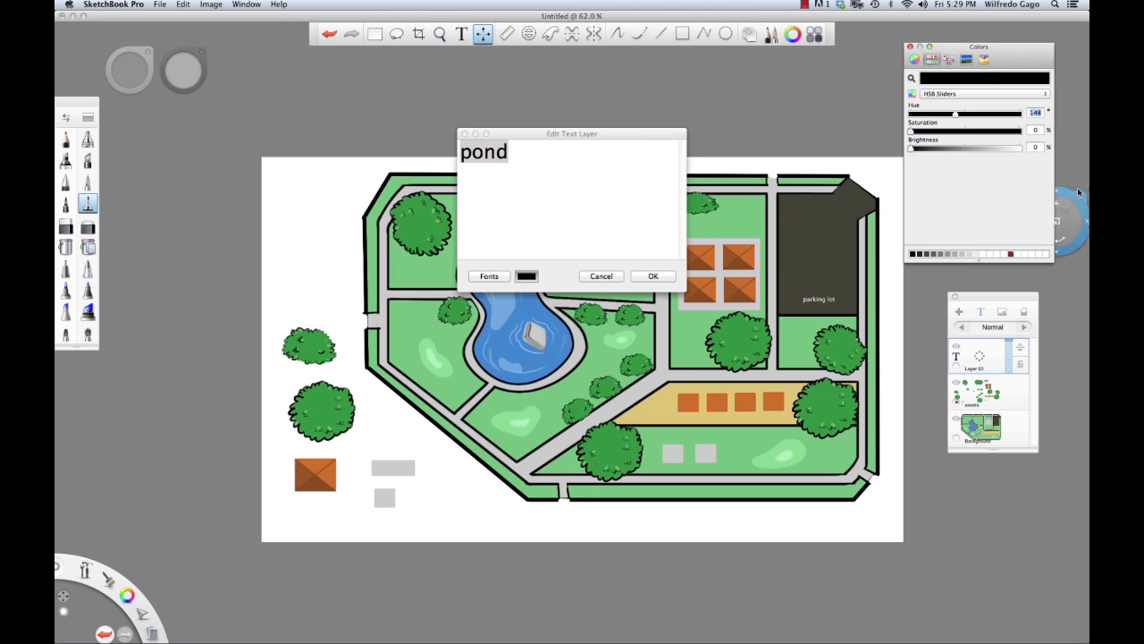
{"action": "left_click", "coordinate": [976, 148]}
{"action": "left_click_drag", "start_coordinate": [982, 154], "coordinate": [1032, 152]}
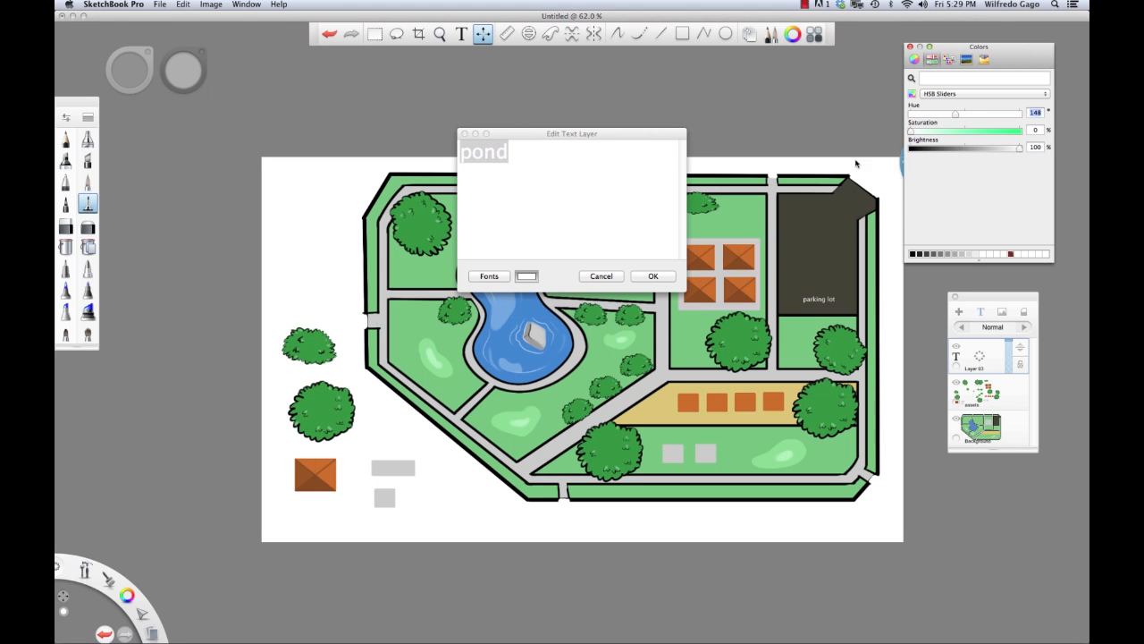
- Set the "pond" text's font size to 18 and confirm the text layer
{"action": "left_click", "coordinate": [496, 277]}
{"action": "left_click", "coordinate": [496, 276]}
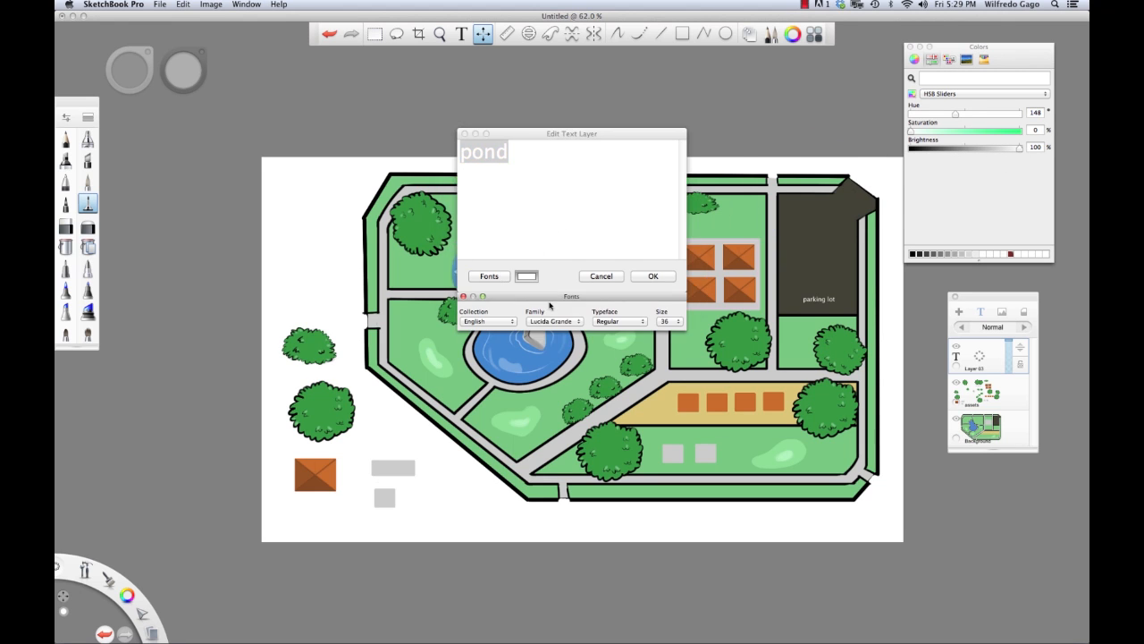
{"action": "left_click", "coordinate": [666, 321]}
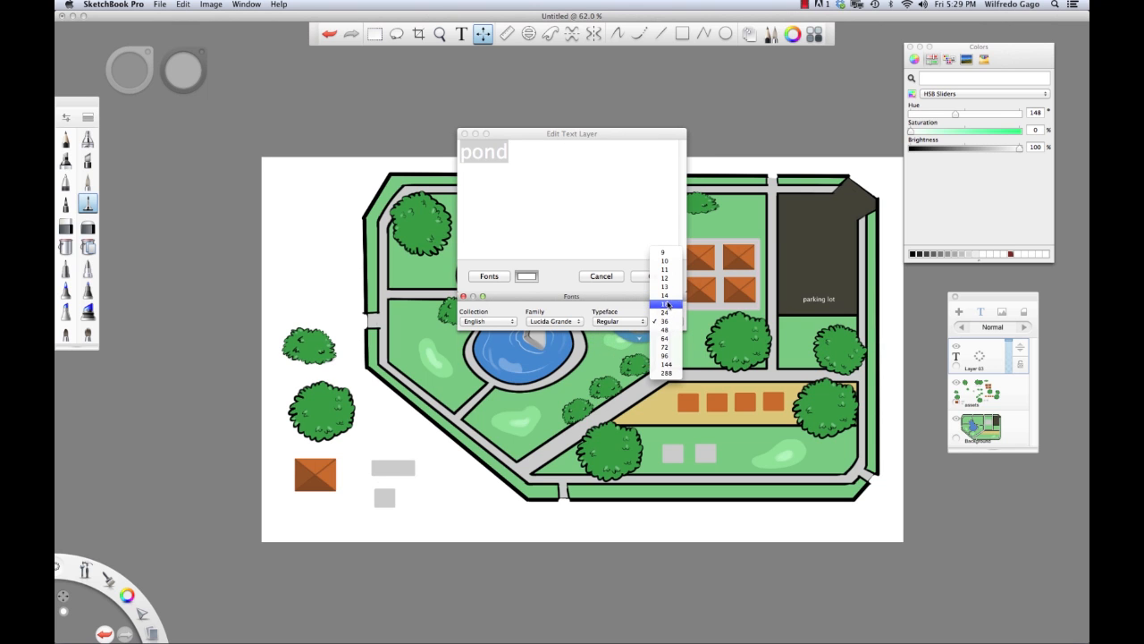
{"action": "left_click", "coordinate": [665, 304]}
{"action": "left_click", "coordinate": [661, 280]}
- Move the "pond" label onto the water just above the rock and merge its layer down into the "parking lot" label layer
{"action": "left_click_drag", "start_coordinate": [602, 260], "coordinate": [537, 312]}
{"action": "left_click_drag", "start_coordinate": [575, 416], "coordinate": [987, 306]}
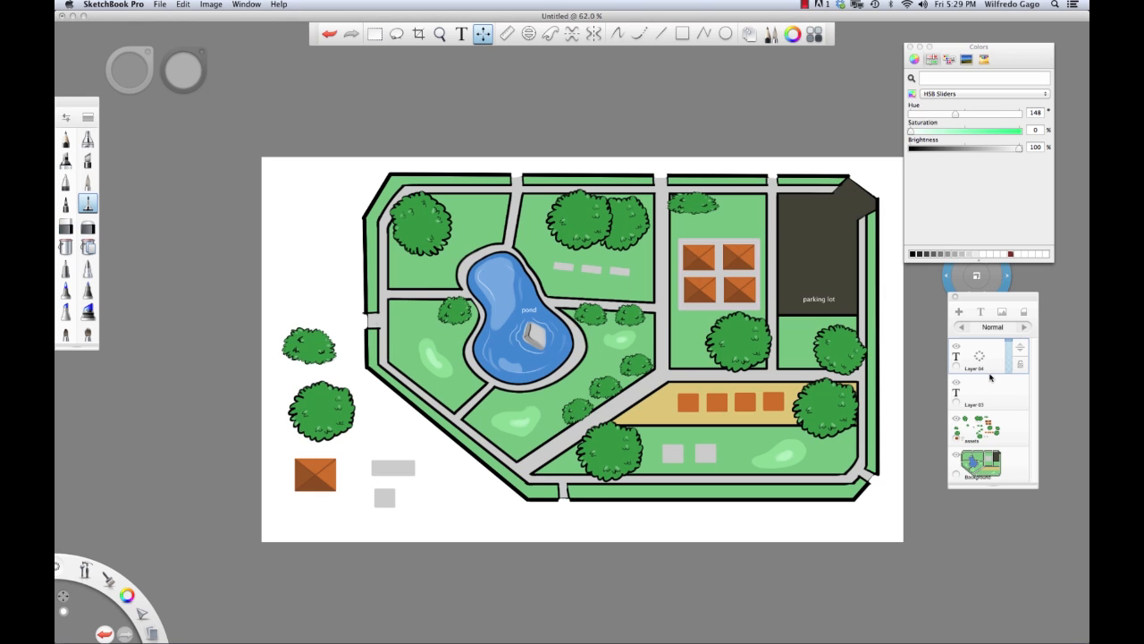
{"action": "key", "text": "super+e"}
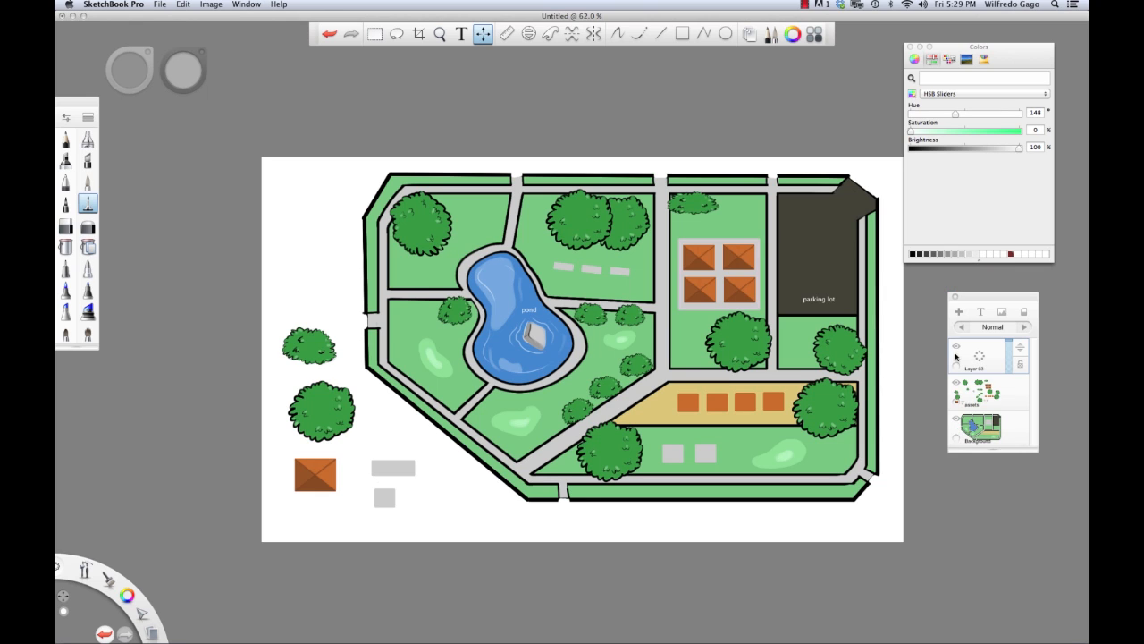
- Toggle the merged label layer's visibility off and on to check which labels it contains
{"action": "left_click", "coordinate": [962, 370]}
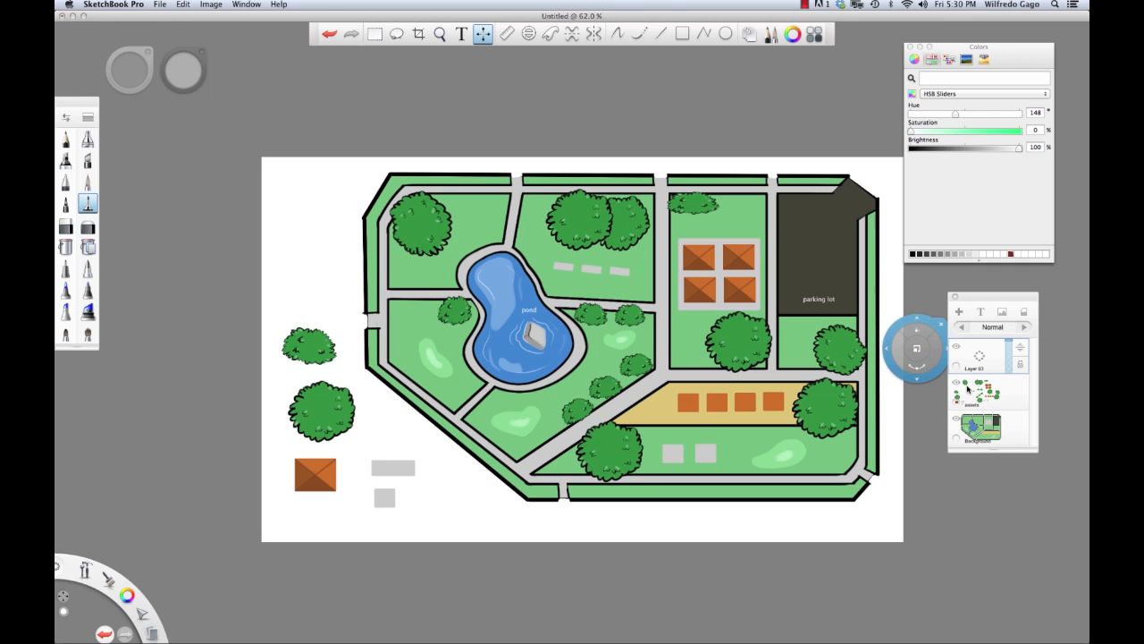
{"action": "left_click", "coordinate": [959, 346]}
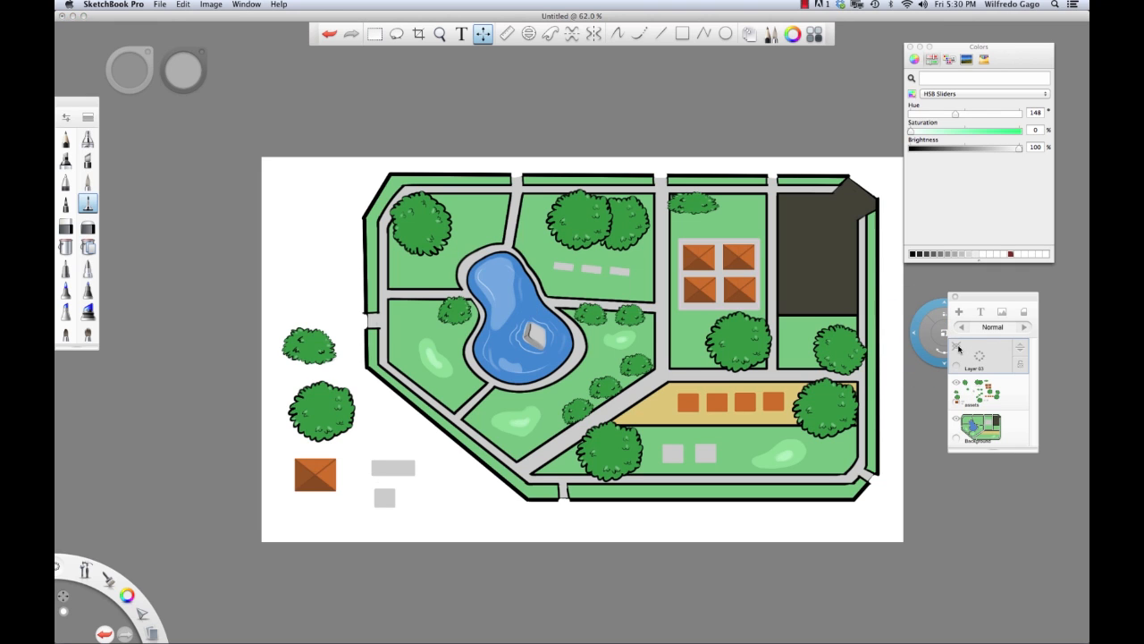
{"action": "left_click", "coordinate": [958, 347]}
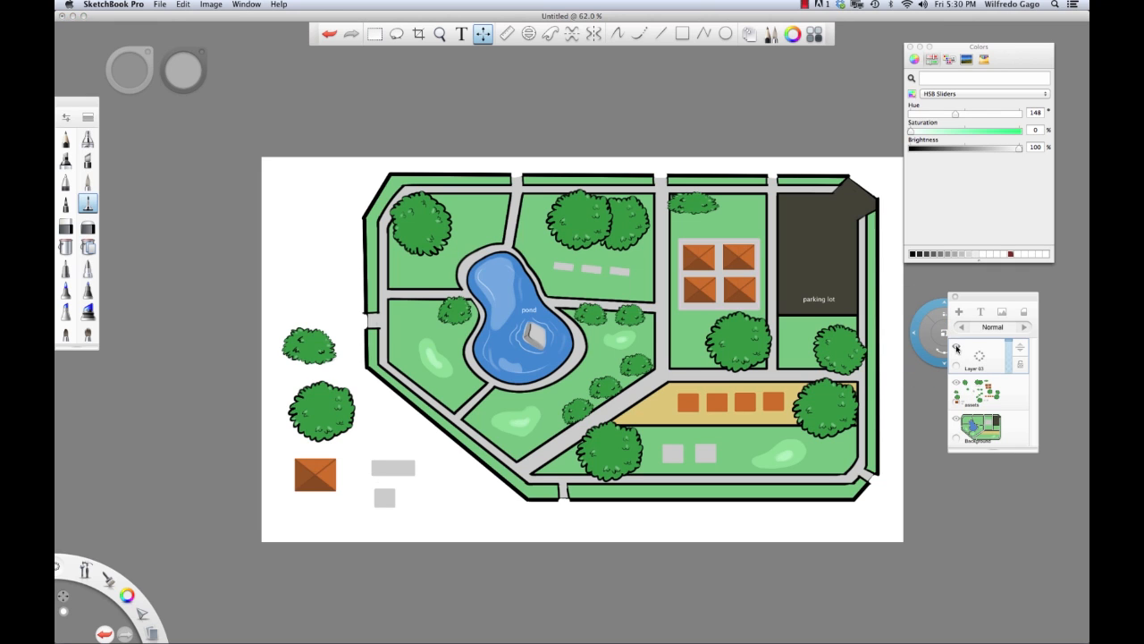
{"action": "left_click", "coordinate": [959, 347]}
{"action": "left_click", "coordinate": [958, 347]}
{"action": "left_click", "coordinate": [959, 348]}
{"action": "left_click", "coordinate": [958, 349]}
{"action": "left_click", "coordinate": [957, 348]}
{"action": "left_click", "coordinate": [958, 348]}
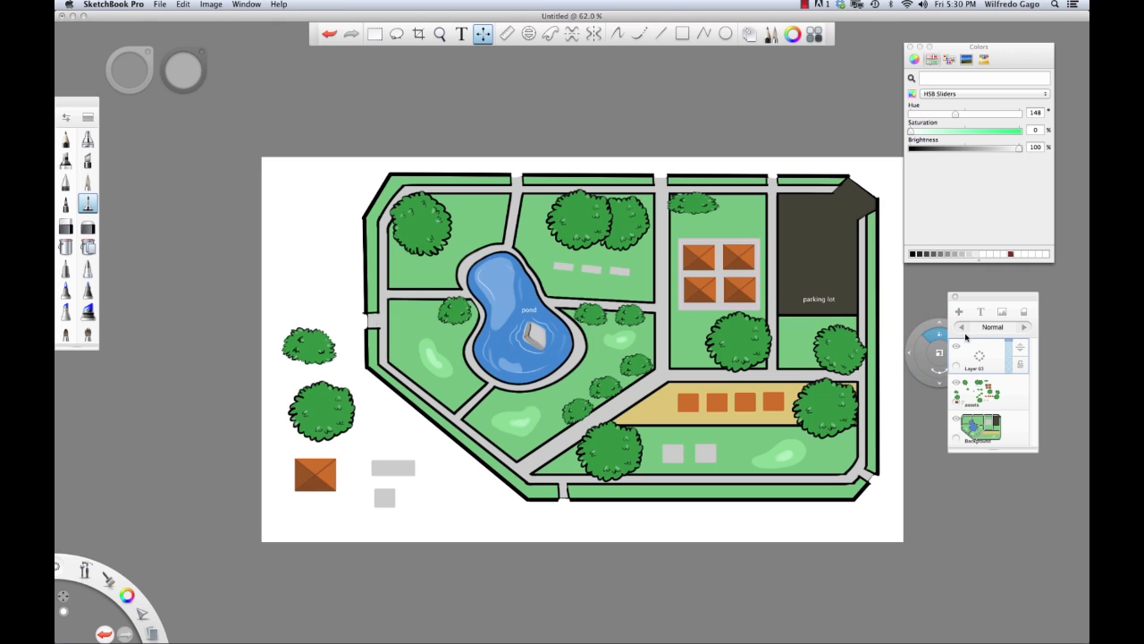
- Add an empty layer above the merged labels, and start a text layer reading "picnic tables"
{"action": "left_click", "coordinate": [957, 318]}
{"action": "left_click_drag", "start_coordinate": [936, 367], "coordinate": [855, 365]}
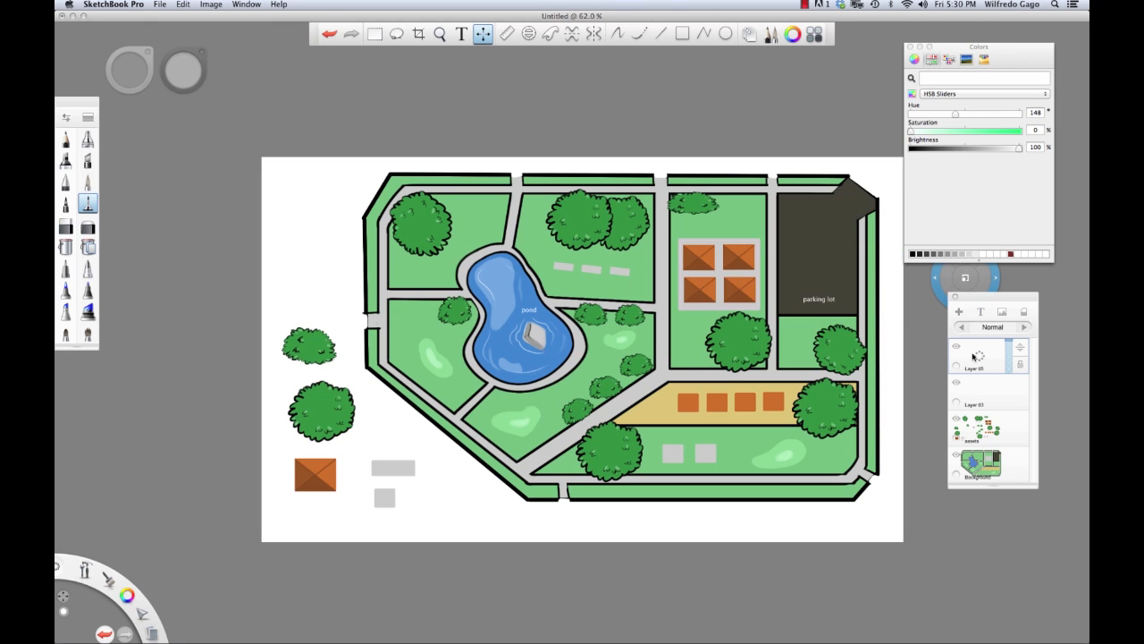
{"action": "left_click", "coordinate": [981, 312]}
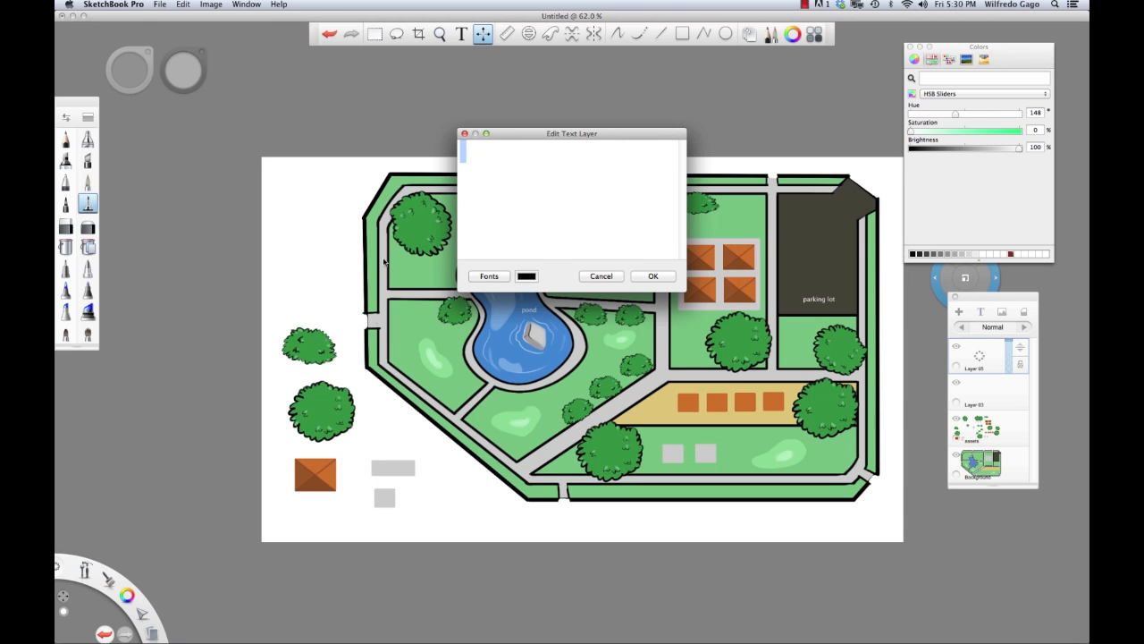
{"action": "type", "text": "picnic tables"}
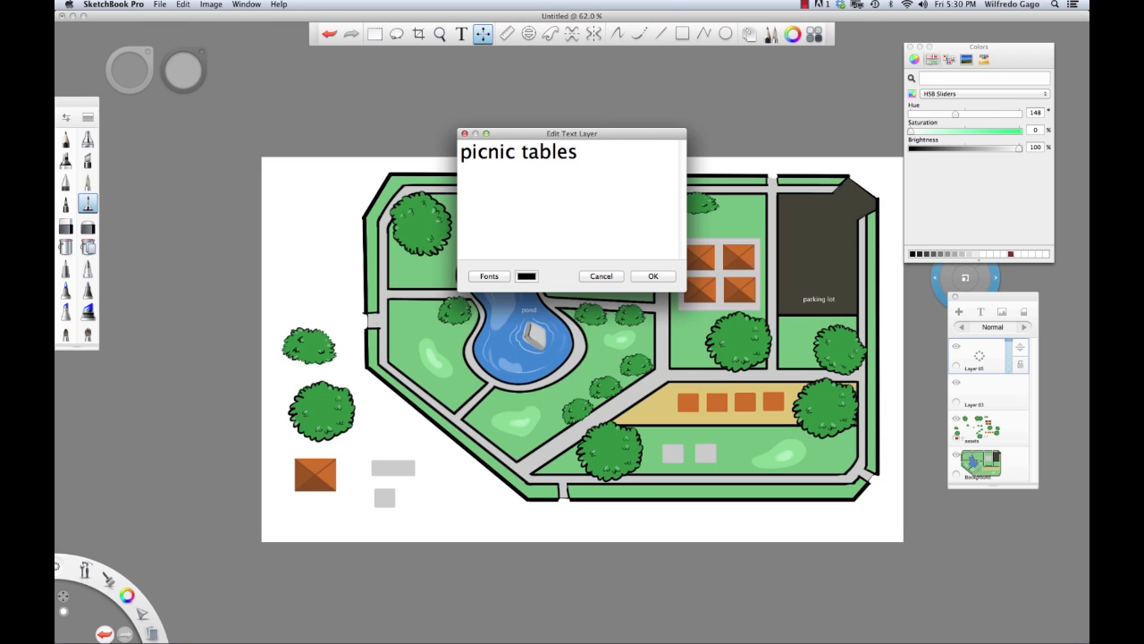
- Set the whole "picnic tables" text to font size 18 and confirm the text layer
{"action": "left_click", "coordinate": [490, 276]}
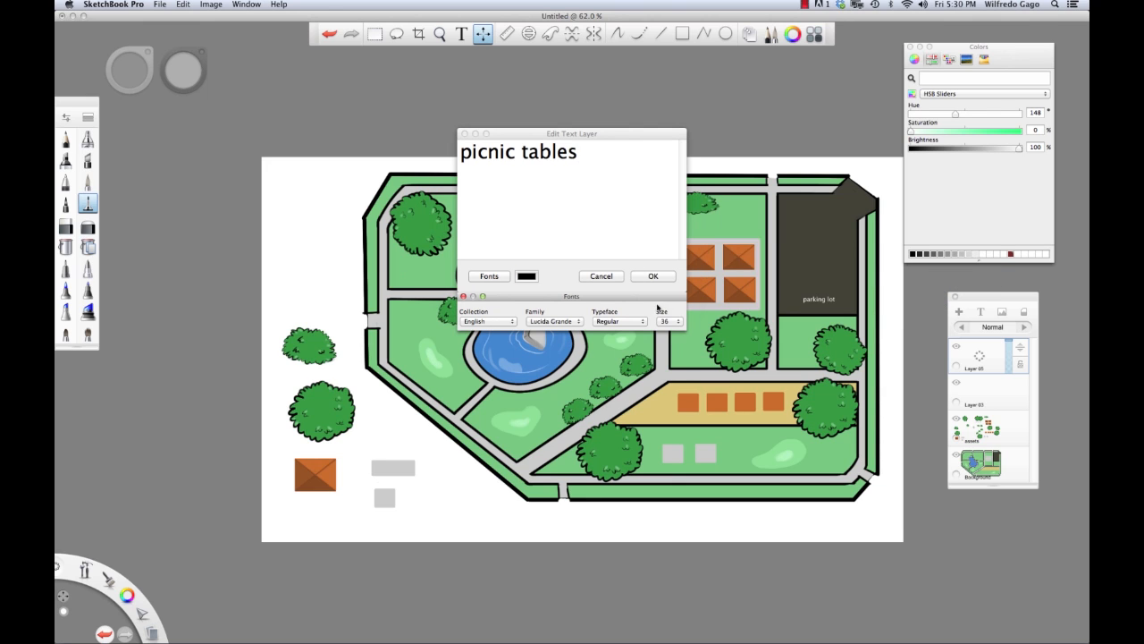
{"action": "left_click", "coordinate": [661, 321]}
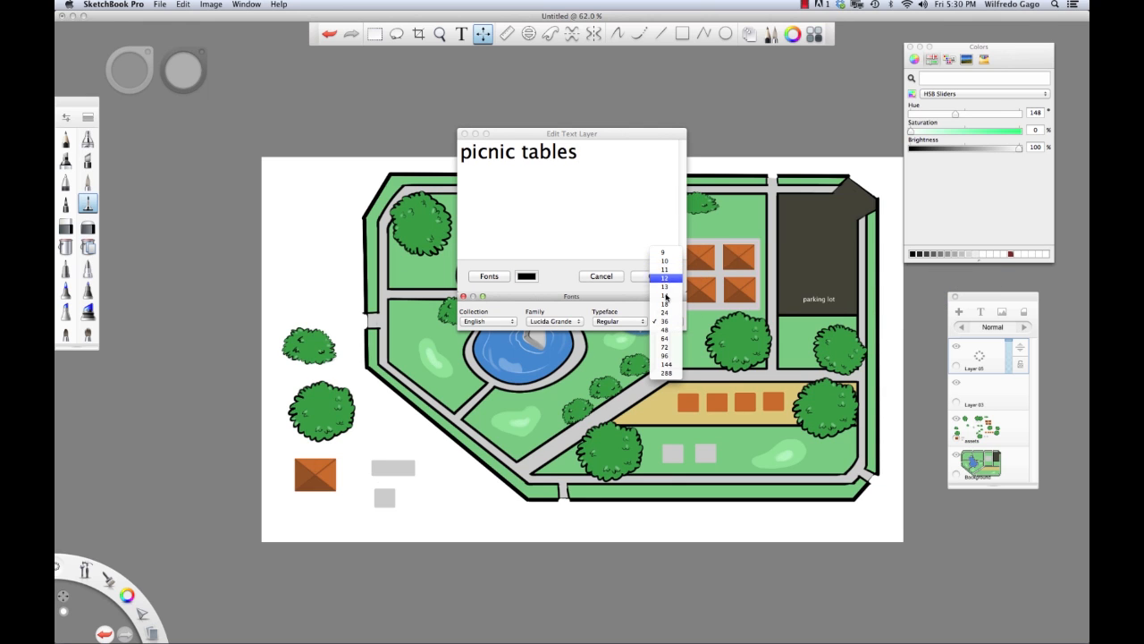
{"action": "left_click", "coordinate": [666, 303]}
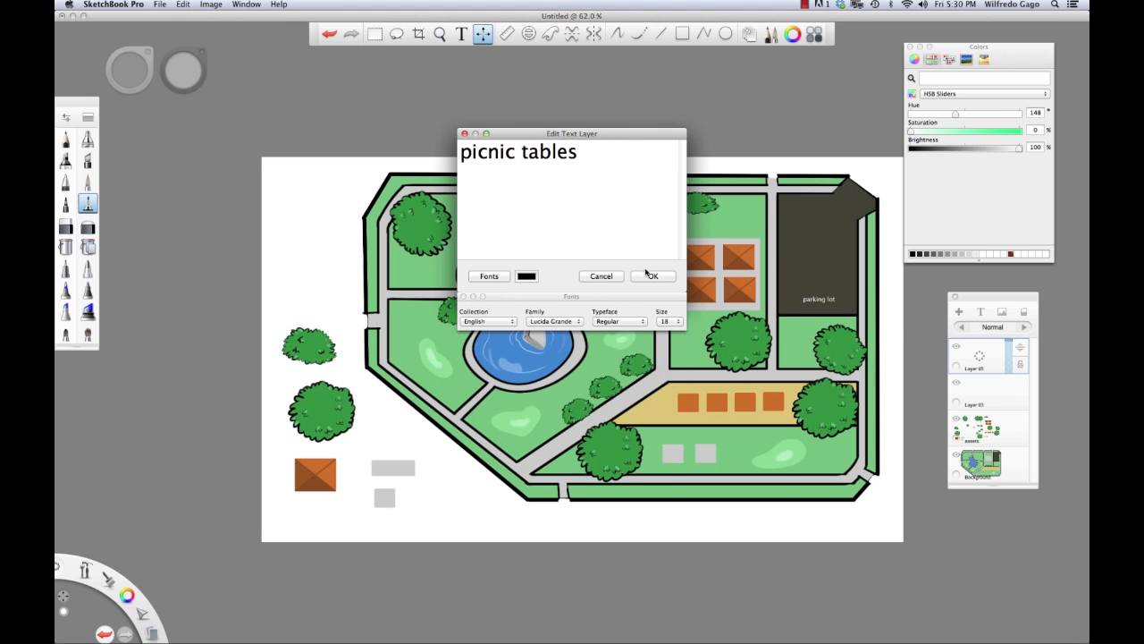
{"action": "key", "text": "super+a"}
{"action": "left_click", "coordinate": [669, 320]}
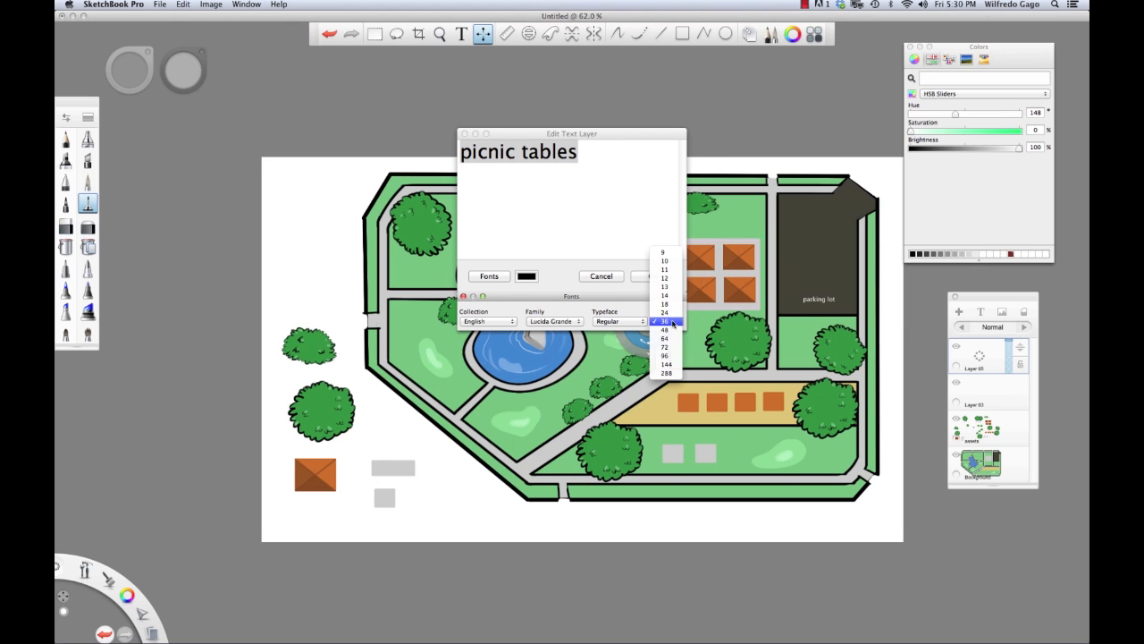
{"action": "left_click", "coordinate": [669, 308]}
{"action": "left_click", "coordinate": [646, 277]}
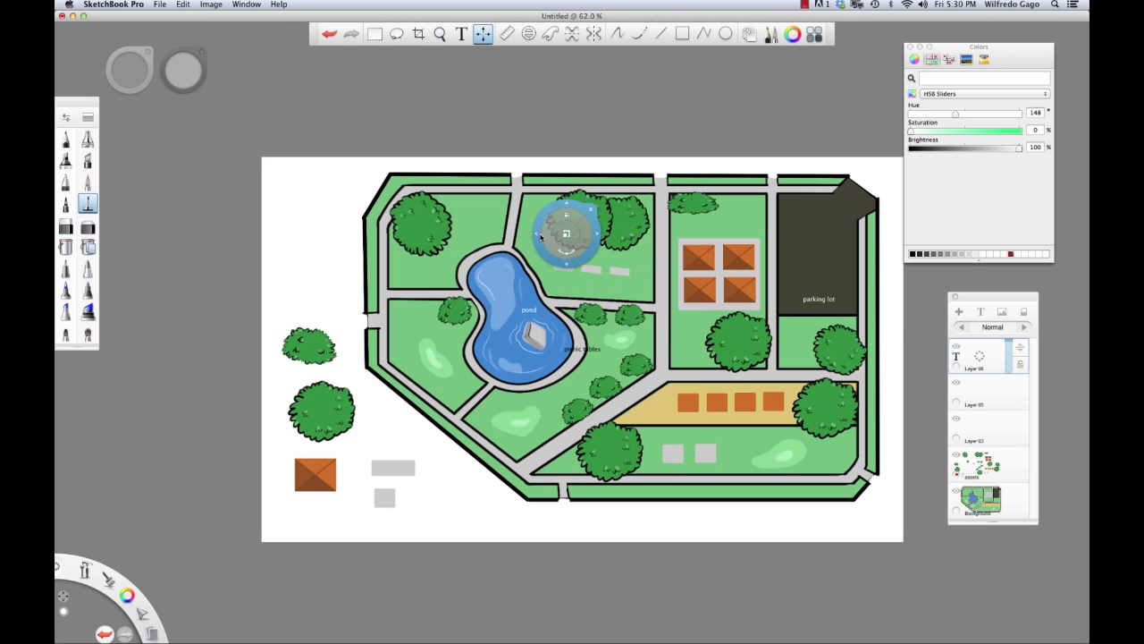
- Move the "picnic tables" label just below the three gray tables and merge it down into the empty layer beneath
{"action": "left_click_drag", "start_coordinate": [601, 359], "coordinate": [612, 293]}
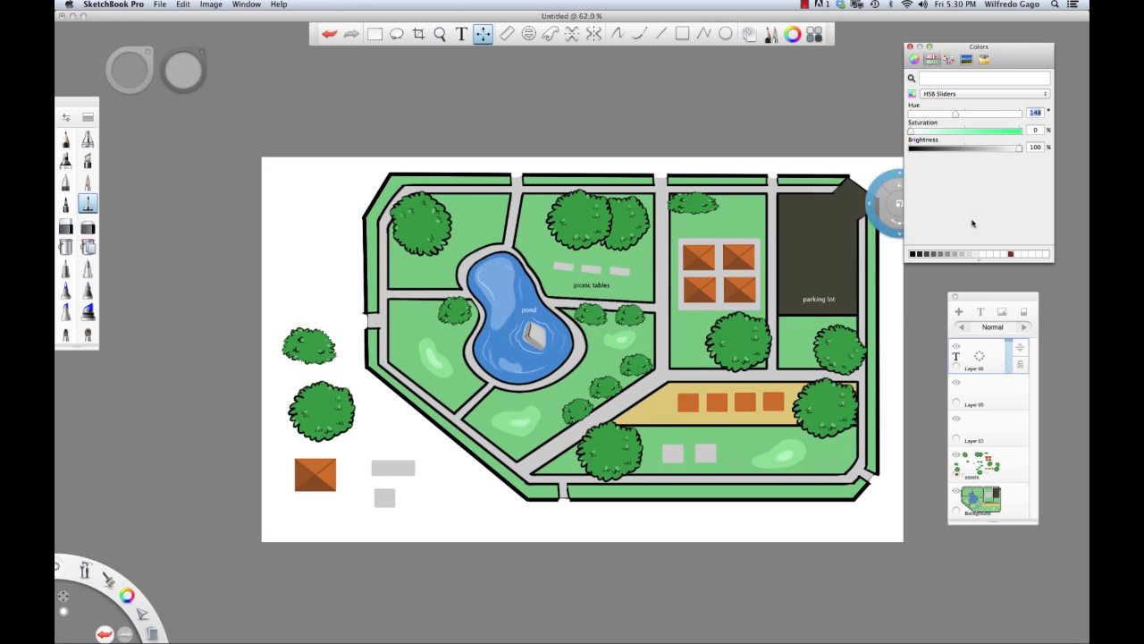
{"action": "key", "text": "super+e"}
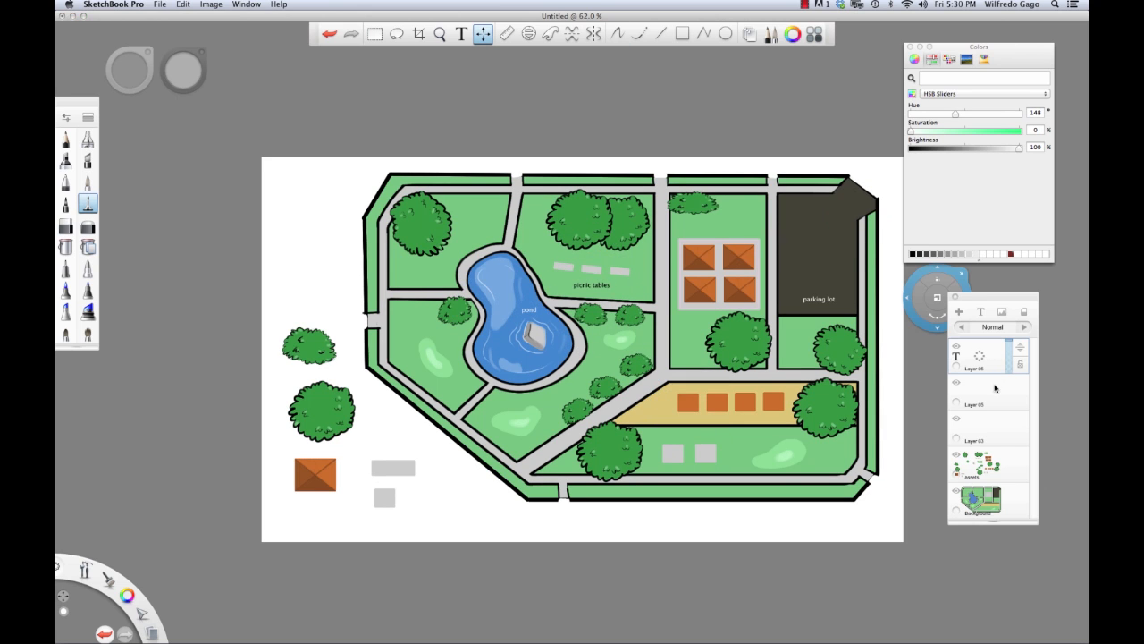
- Create a text layer reading "fitness area" in black and confirm it
{"action": "left_click", "coordinate": [980, 313]}
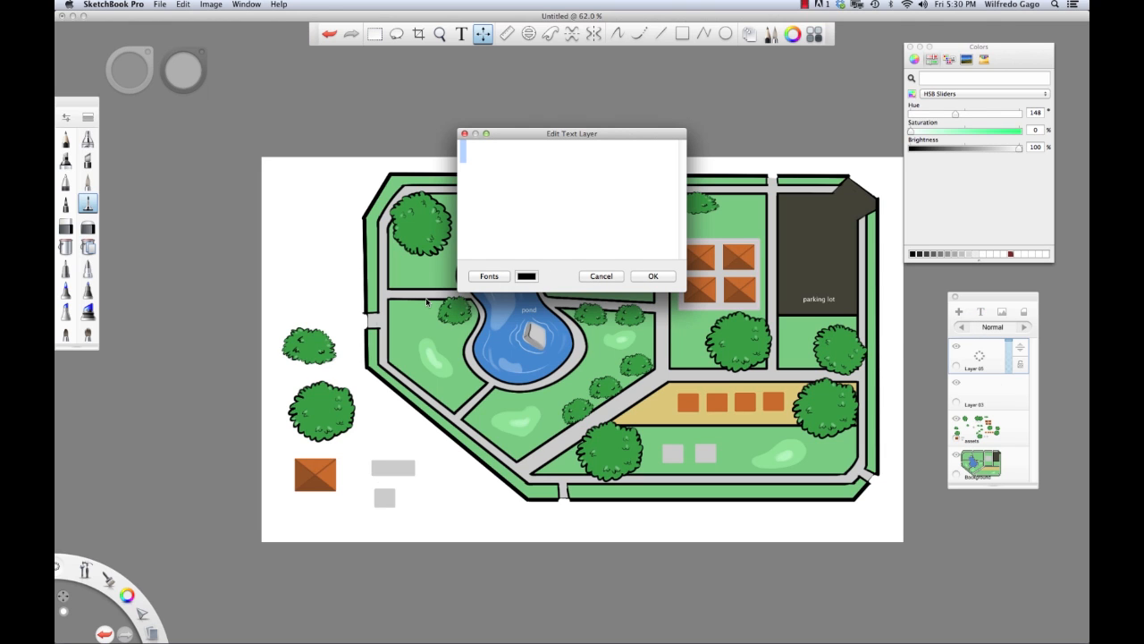
{"action": "type", "text": "fitness area"}
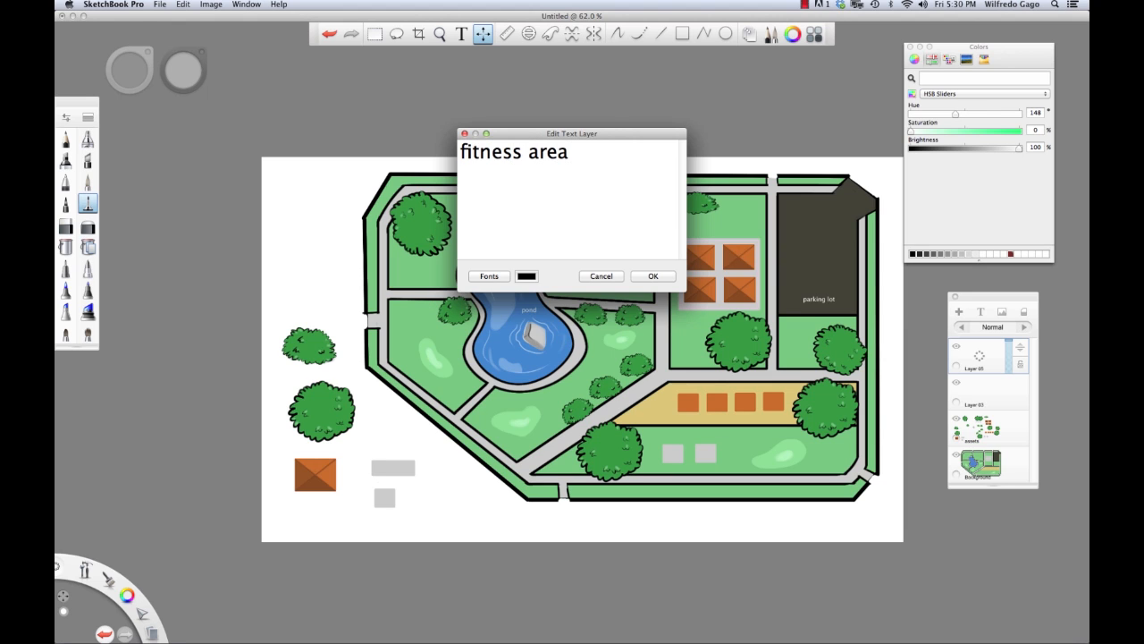
{"action": "left_click", "coordinate": [653, 275]}
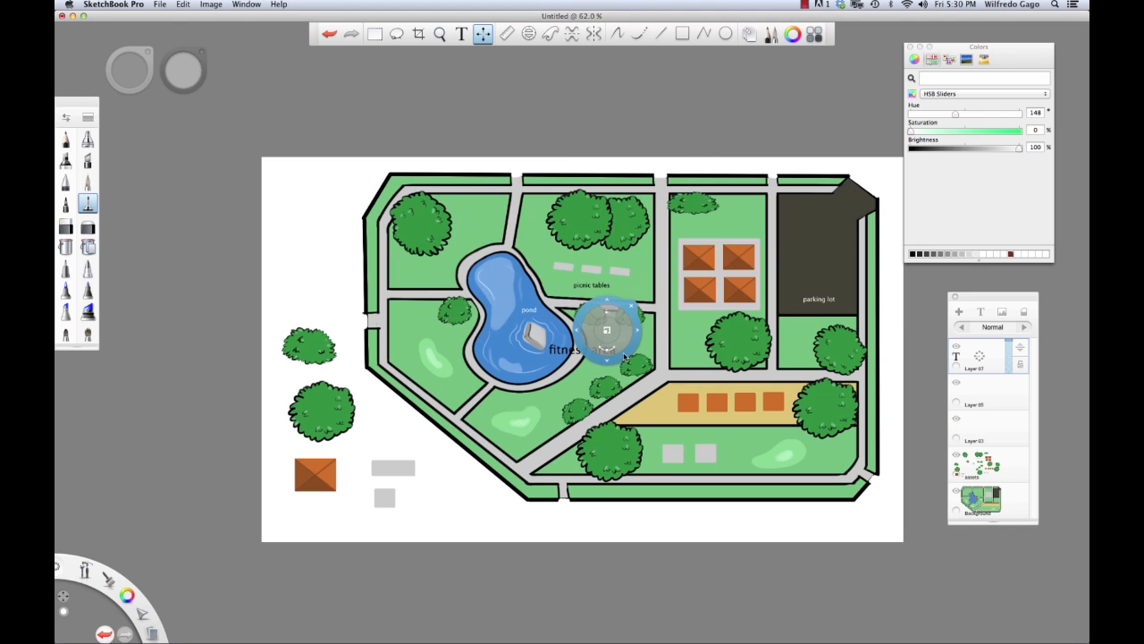
- Set the whole "fitness area" text to font size 18 and confirm the text layer
{"action": "left_click", "coordinate": [995, 368]}
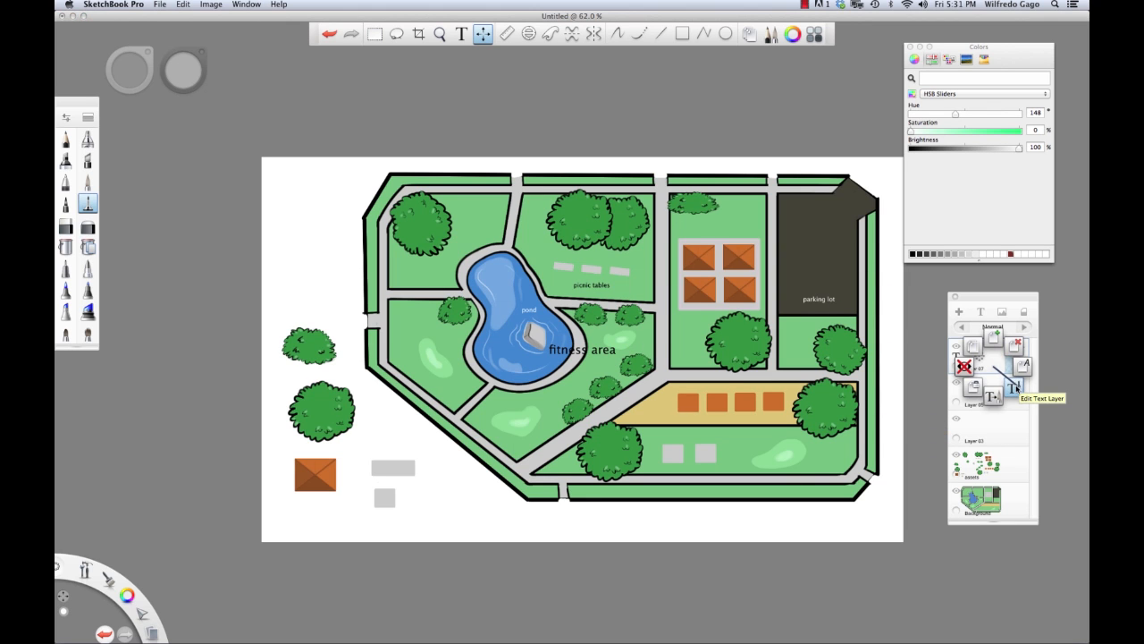
{"action": "left_click", "coordinate": [1012, 388]}
{"action": "left_click", "coordinate": [494, 279]}
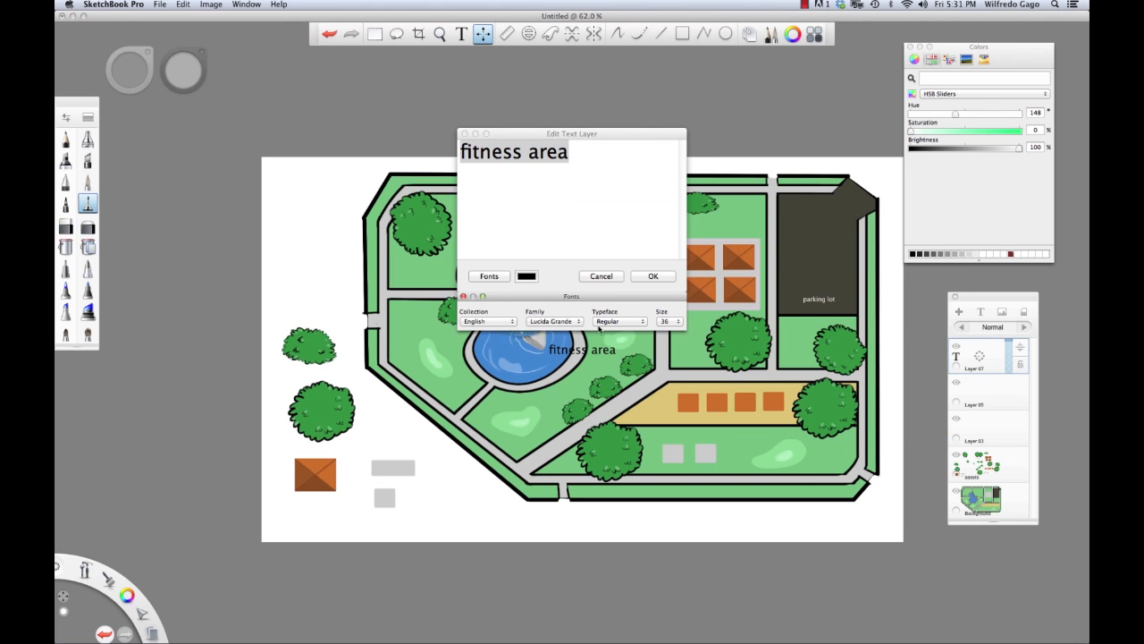
{"action": "left_click", "coordinate": [674, 319]}
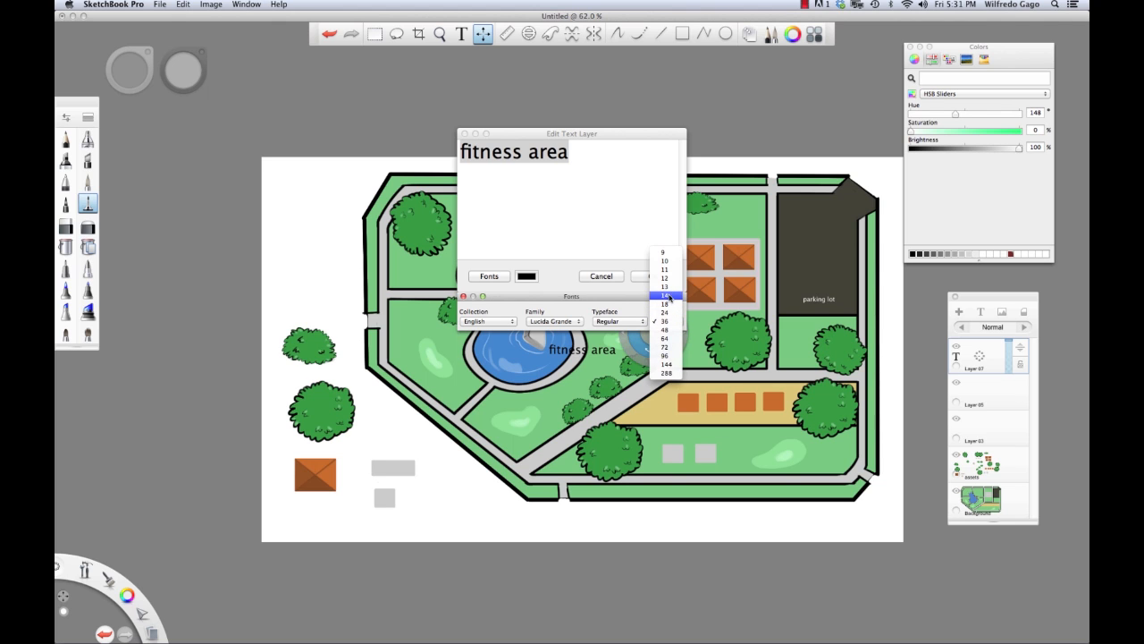
{"action": "left_click", "coordinate": [668, 303]}
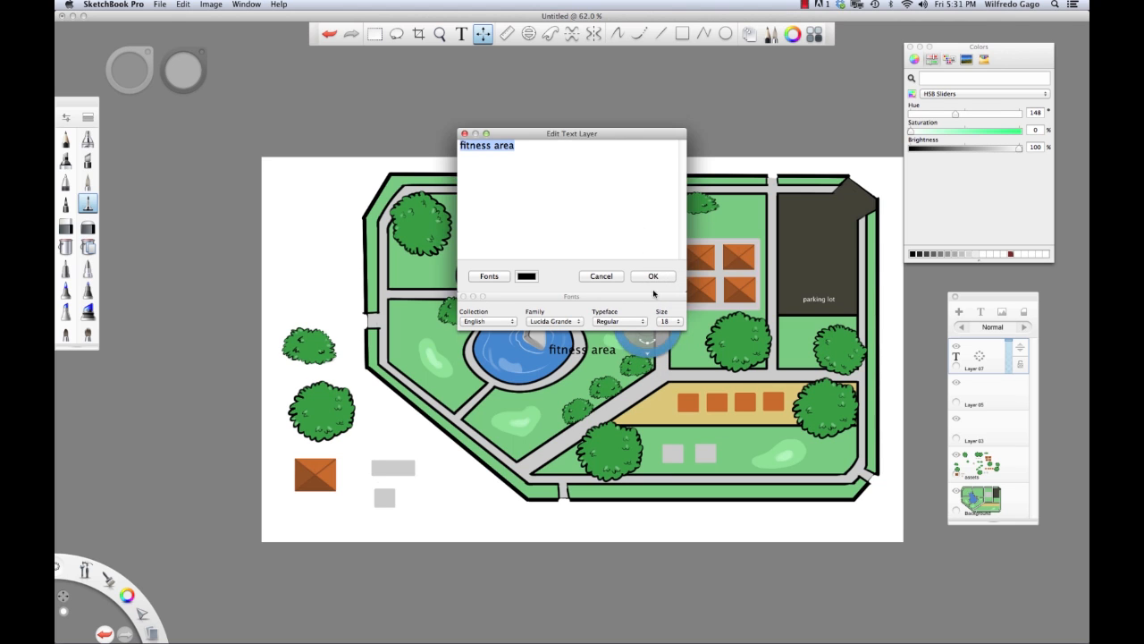
{"action": "left_click", "coordinate": [653, 275]}
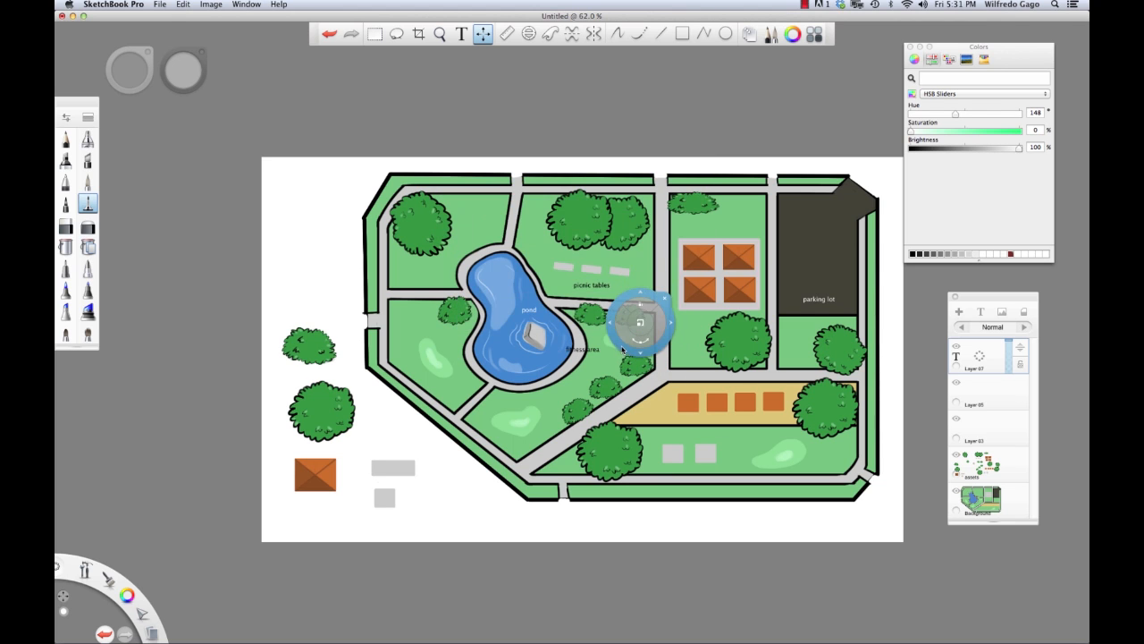
- Move the "fitness area" label beside the two gray squares in the lower green zone and merge it down into the layer beneath
{"action": "left_click_drag", "start_coordinate": [610, 353], "coordinate": [761, 458]}
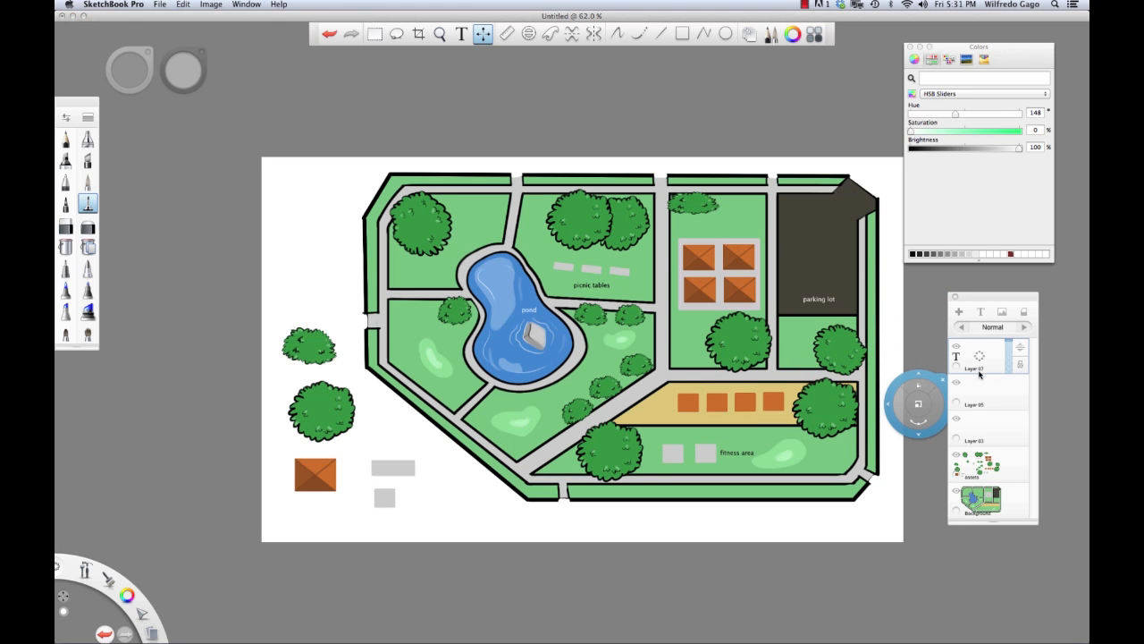
{"action": "left_click_drag", "start_coordinate": [980, 357], "coordinate": [979, 375]}
- Create a text layer reading "playground" in black and confirm it
{"action": "left_click", "coordinate": [981, 312]}
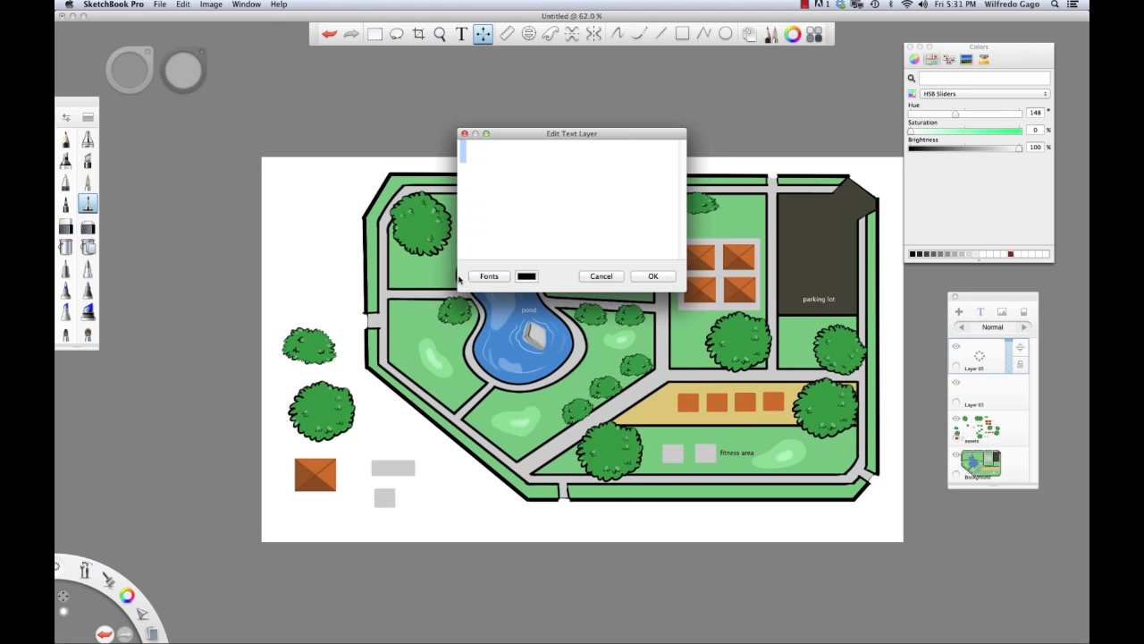
{"action": "type", "text": "playground"}
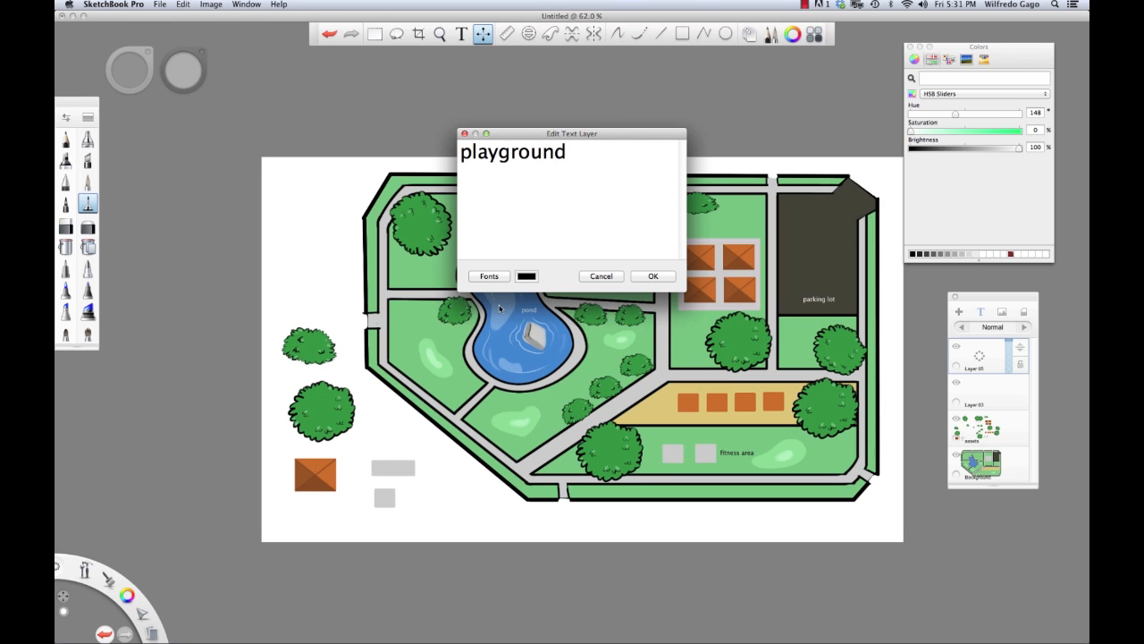
{"action": "left_click", "coordinate": [662, 278]}
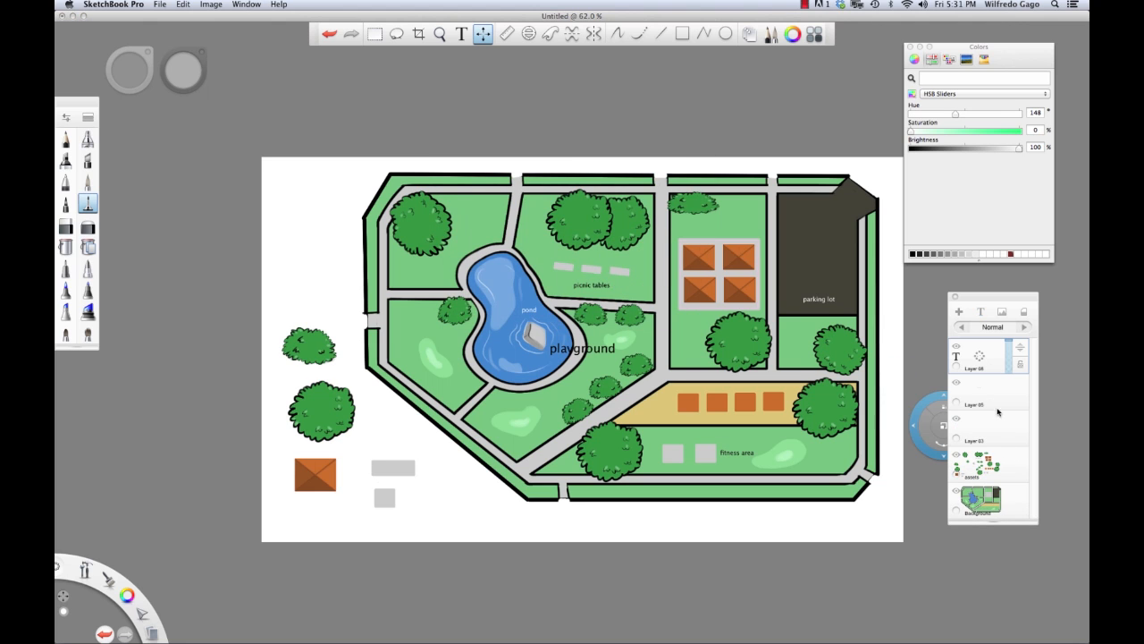
- Reduce the "playground" text to font size 18 and merge it down, placed just below the four orange squares on the sand strip
{"action": "left_click", "coordinate": [989, 364]}
{"action": "left_click", "coordinate": [994, 376]}
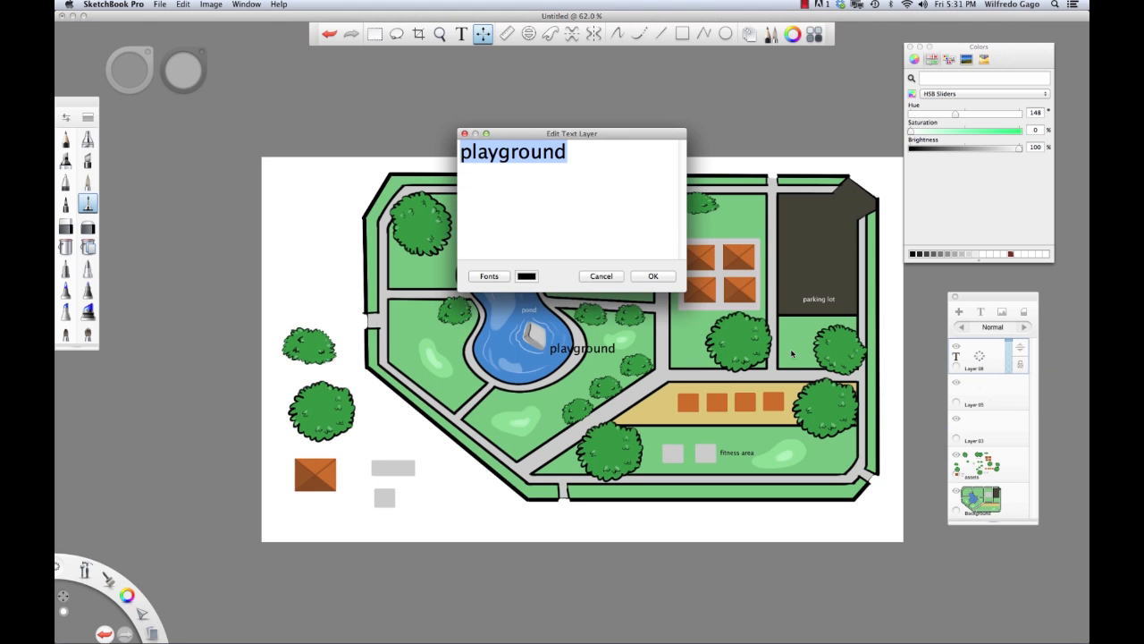
{"action": "left_click", "coordinate": [489, 276]}
{"action": "left_click", "coordinate": [669, 321]}
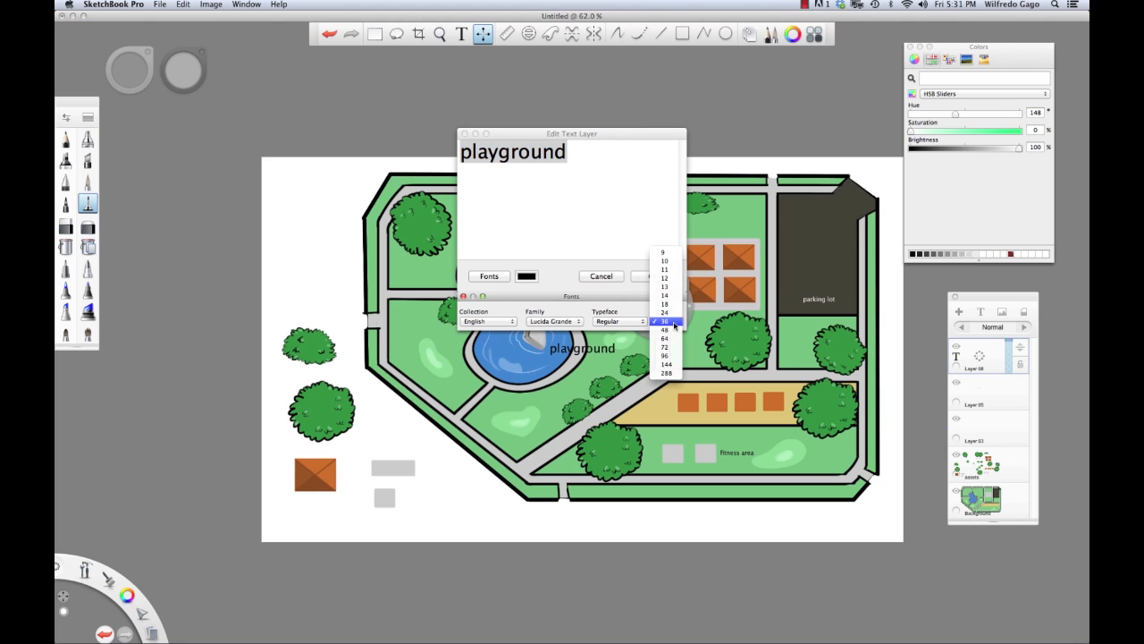
{"action": "left_click", "coordinate": [675, 306]}
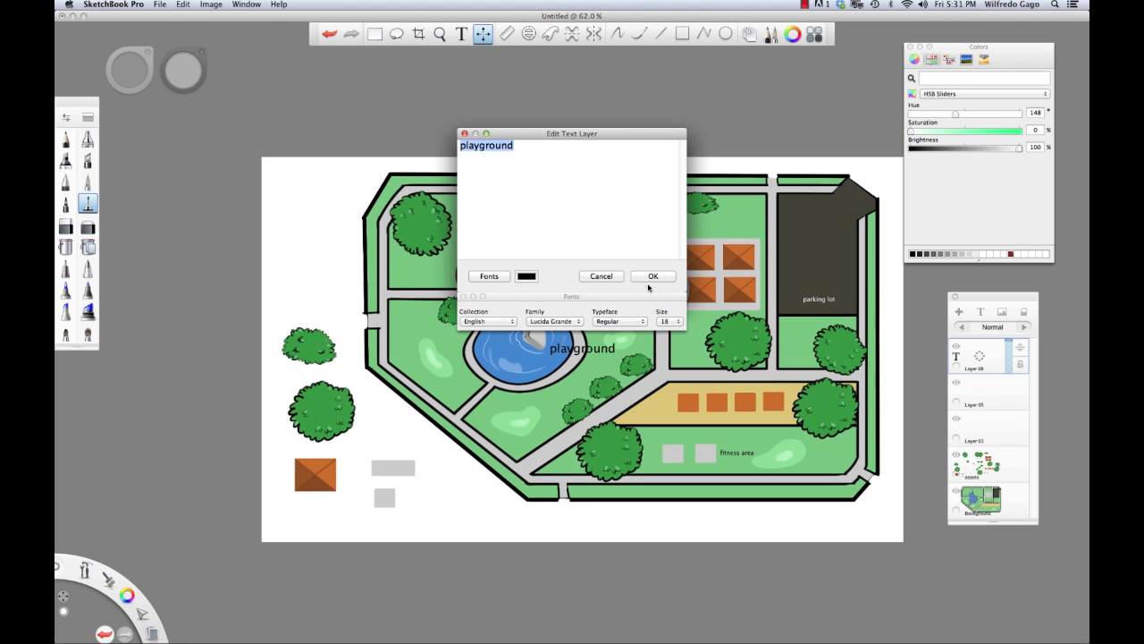
{"action": "left_click", "coordinate": [654, 275]}
{"action": "left_click_drag", "start_coordinate": [590, 355], "coordinate": [958, 366]}
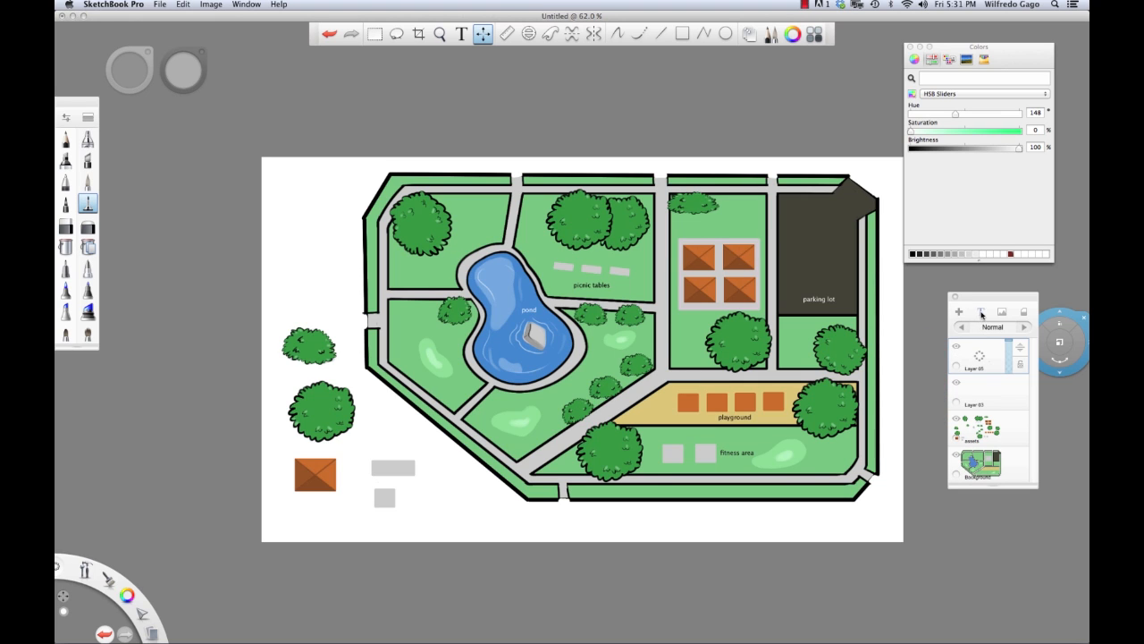
- Create a black text layer reading "covered picnic area" at font size 18
{"action": "left_click", "coordinate": [981, 313]}
{"action": "type", "text": "covered picnic area"}
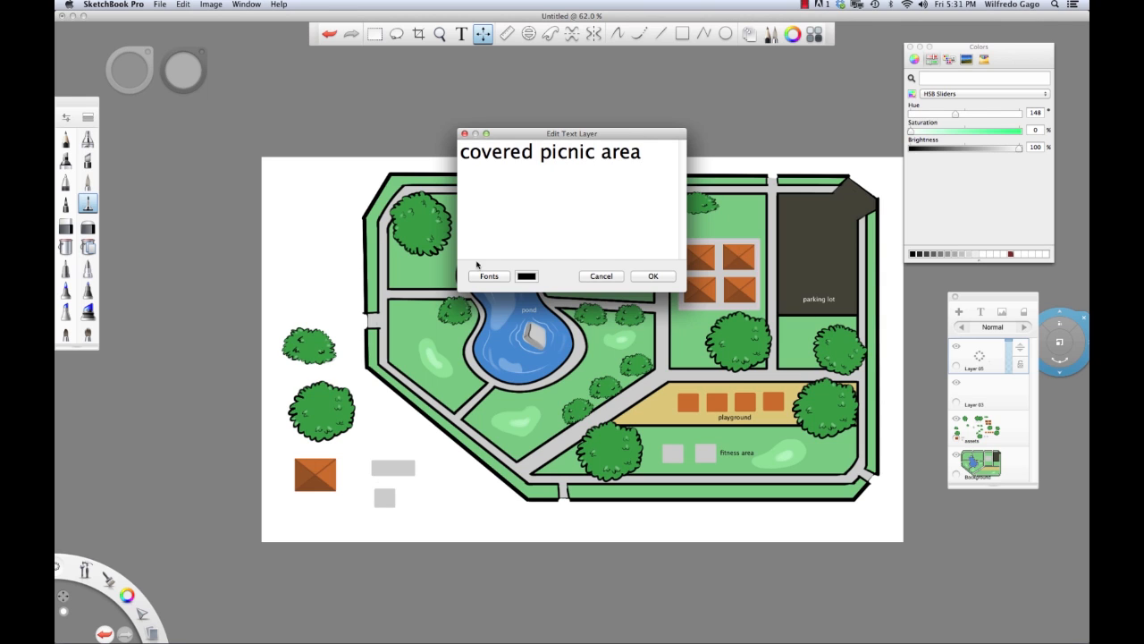
{"action": "left_click_drag", "start_coordinate": [639, 154], "coordinate": [460, 152]}
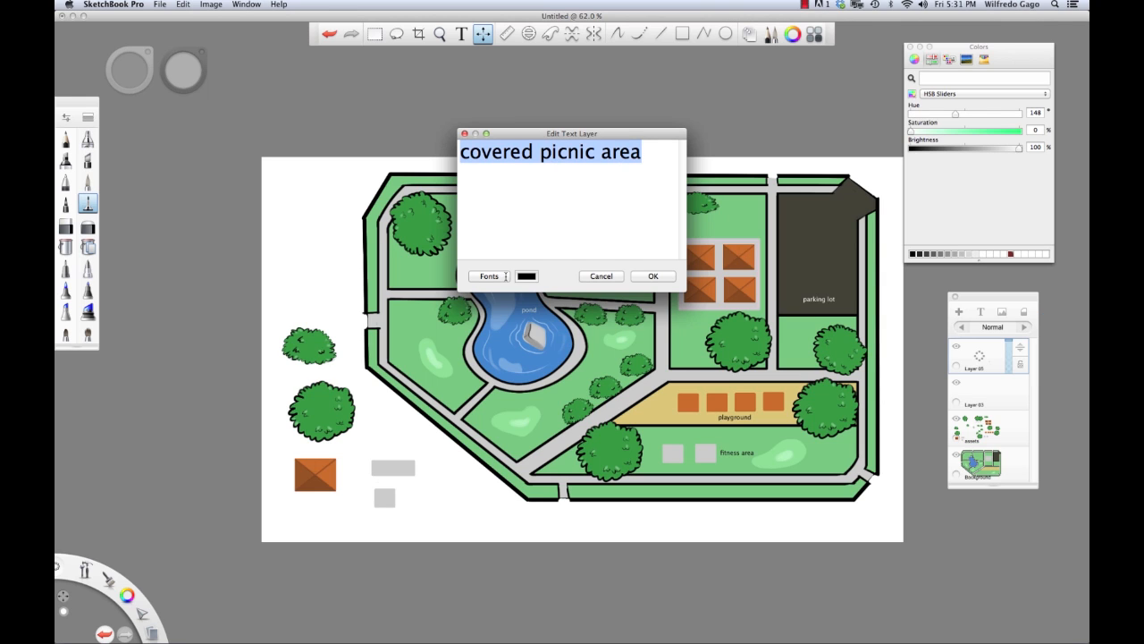
{"action": "left_click", "coordinate": [489, 275]}
{"action": "left_click", "coordinate": [667, 322]}
{"action": "left_click", "coordinate": [661, 298]}
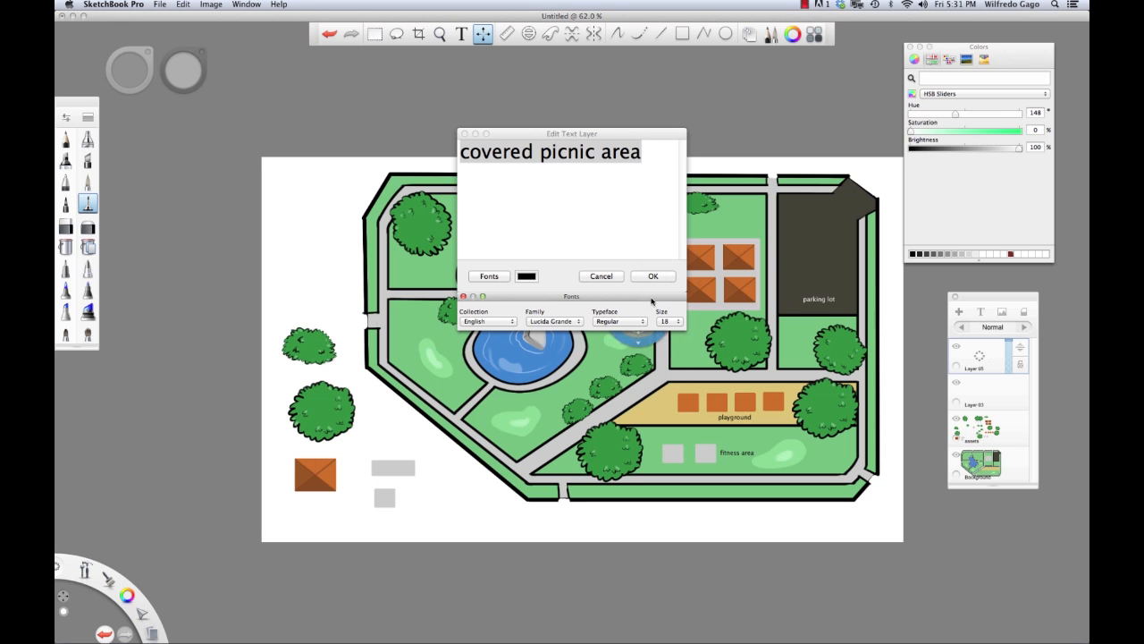
{"action": "left_click", "coordinate": [653, 276]}
- Move the "covered picnic area" label just above the four orange roofs and merge it down into the layer beneath
{"action": "left_click_drag", "start_coordinate": [633, 302], "coordinate": [738, 238]}
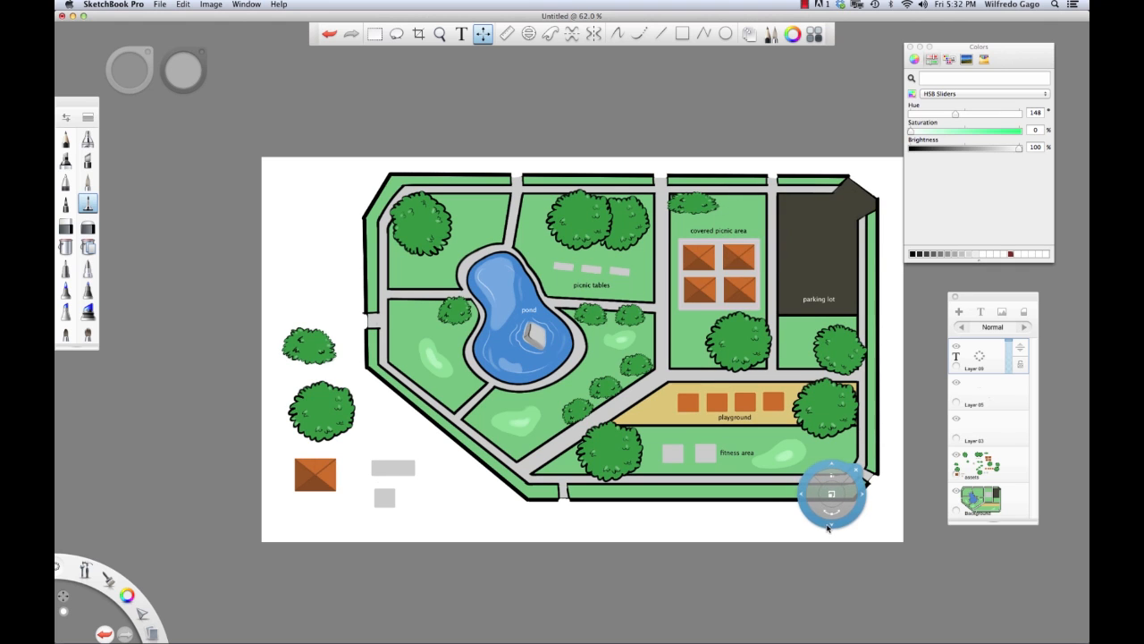
{"action": "left_click", "coordinate": [969, 166]}
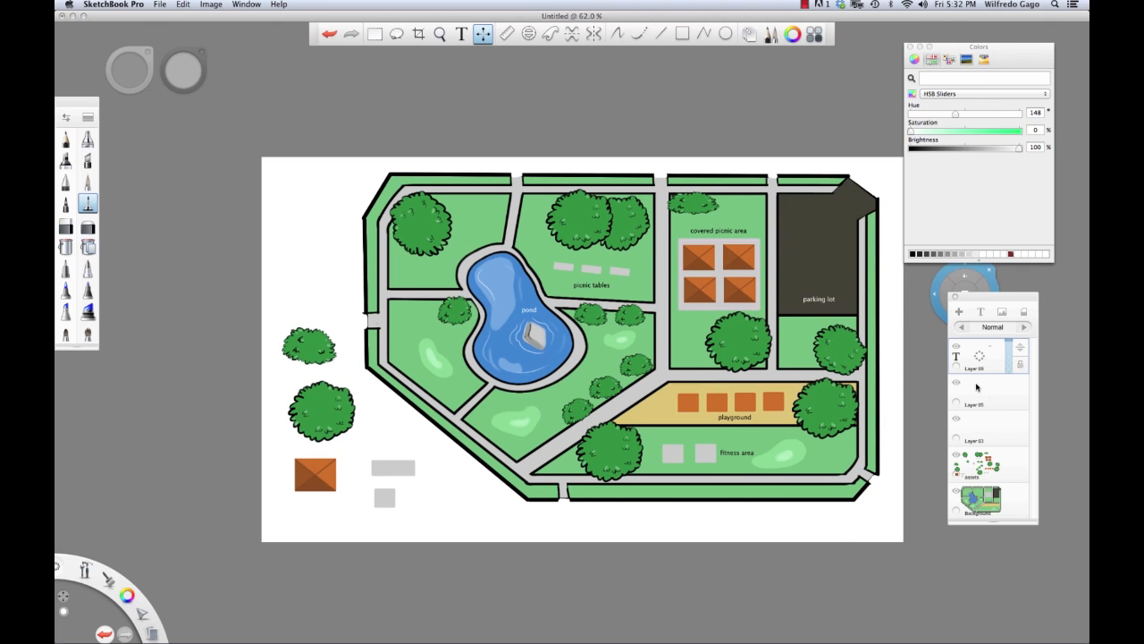
{"action": "key", "text": "super+e"}
- Check the black labels by toggling their layer's visibility, and merge them down into the layer holding the white labels
{"action": "left_click", "coordinate": [957, 348]}
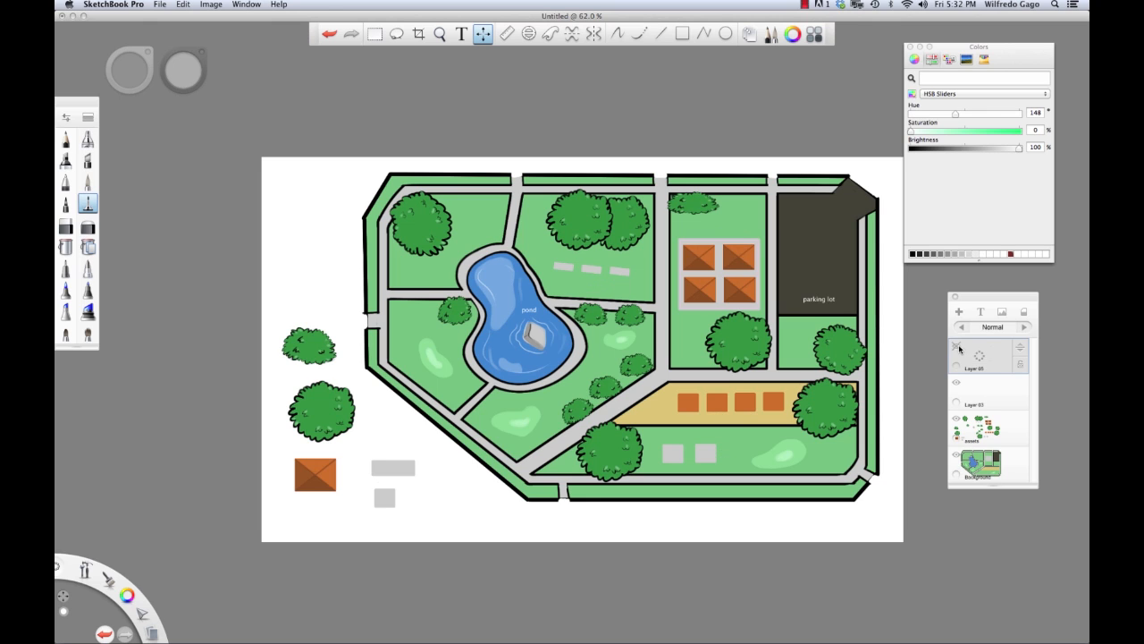
{"action": "left_click", "coordinate": [957, 349]}
{"action": "key", "text": "super+e"}
{"action": "left_click", "coordinate": [958, 351]}
{"action": "left_click", "coordinate": [958, 351]}
{"action": "left_click", "coordinate": [957, 350]}
{"action": "left_click", "coordinate": [957, 350]}
{"action": "left_click", "coordinate": [956, 351]}
{"action": "left_click", "coordinate": [955, 350]}
- On the assets layer, fill the three gray picnic tables and the two fitness area squares with white
{"action": "left_click", "coordinate": [1011, 386]}
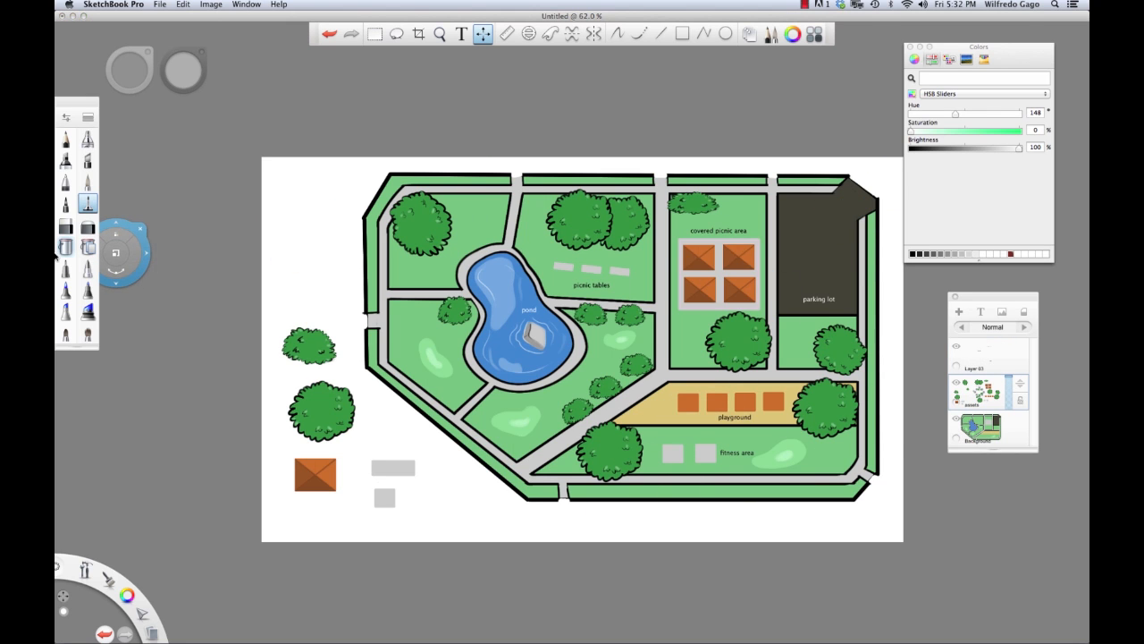
{"action": "left_click", "coordinate": [68, 250]}
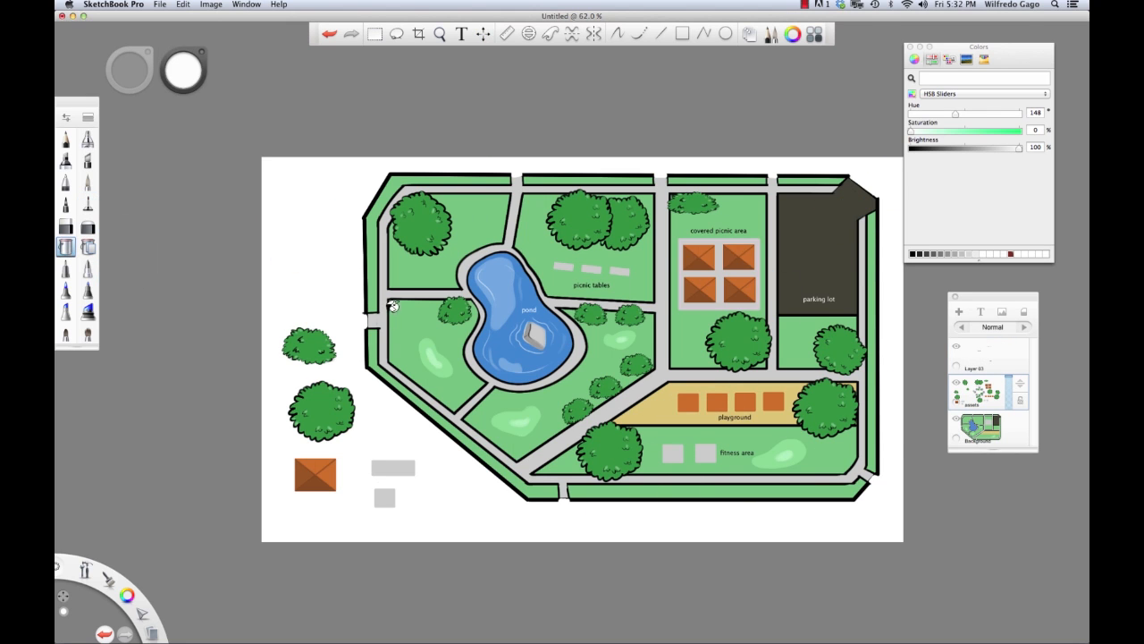
{"action": "left_click_drag", "start_coordinate": [575, 258], "coordinate": [612, 268]}
{"action": "mouse_move", "coordinate": [681, 442]}
{"action": "left_mouse_down"}
{"action": "mouse_move", "coordinate": [706, 442]}
{"action": "mouse_move", "coordinate": [707, 453]}
{"action": "left_mouse_up"}
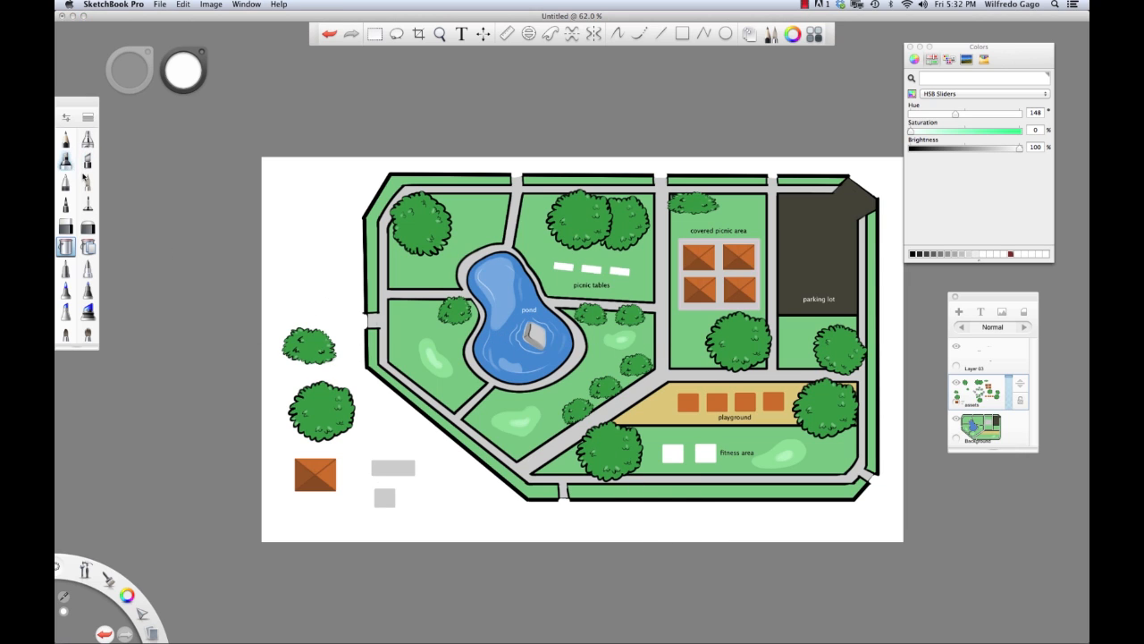
- Lasso and copy the loose tree outside the map, and place a smaller copy over the parking lot's upper-left corner
{"action": "left_click", "coordinate": [396, 35]}
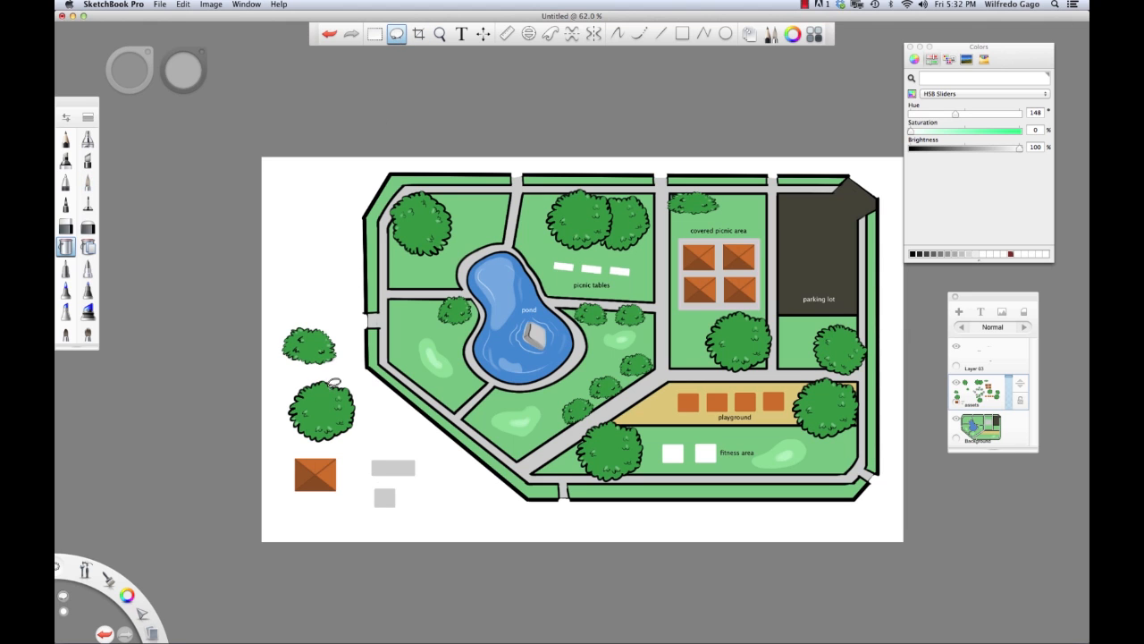
{"action": "mouse_move", "coordinate": [308, 373]}
{"action": "left_mouse_down"}
{"action": "mouse_move", "coordinate": [292, 430]}
{"action": "mouse_move", "coordinate": [335, 444]}
{"action": "mouse_move", "coordinate": [366, 420]}
{"action": "mouse_move", "coordinate": [355, 384]}
{"action": "mouse_move", "coordinate": [313, 376]}
{"action": "left_mouse_up"}
{"action": "mouse_move", "coordinate": [355, 407]}
{"action": "left_mouse_down"}
{"action": "mouse_move", "coordinate": [608, 340]}
{"action": "mouse_move", "coordinate": [841, 243]}
{"action": "mouse_move", "coordinate": [822, 227]}
{"action": "left_mouse_up"}
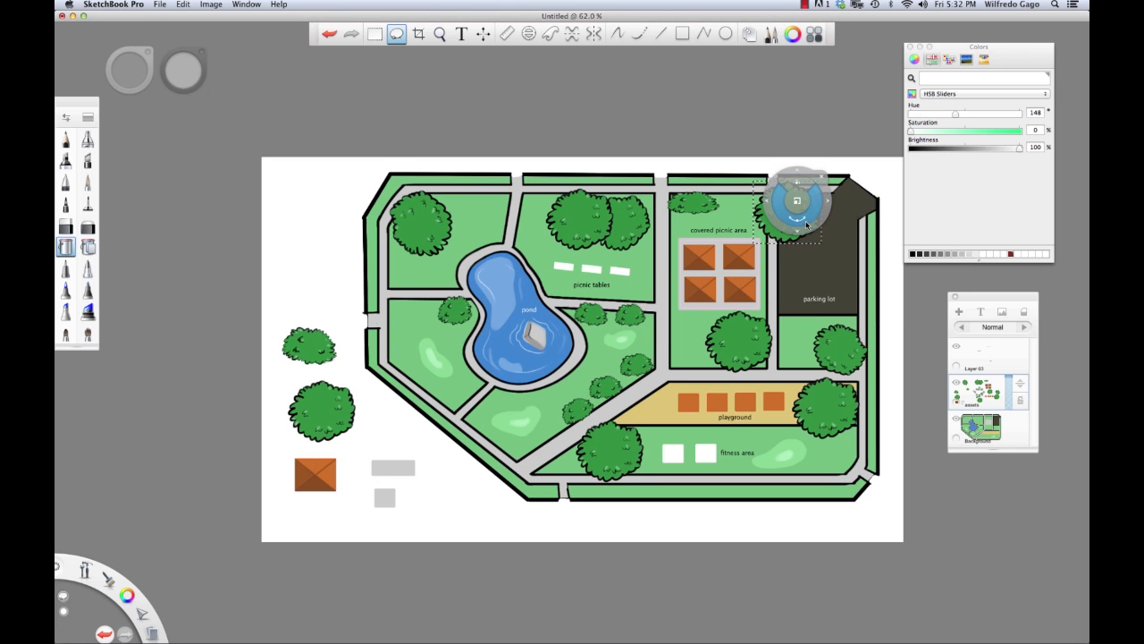
{"action": "mouse_move", "coordinate": [801, 204]}
{"action": "left_mouse_down"}
{"action": "mouse_move", "coordinate": [771, 222]}
{"action": "mouse_move", "coordinate": [795, 215]}
{"action": "left_mouse_up"}
{"action": "left_click", "coordinate": [809, 218]}
{"action": "key", "text": "super+d"}
- Paste another copy of the tree and move it toward the parking lot's right edge
{"action": "key", "text": "super+v"}
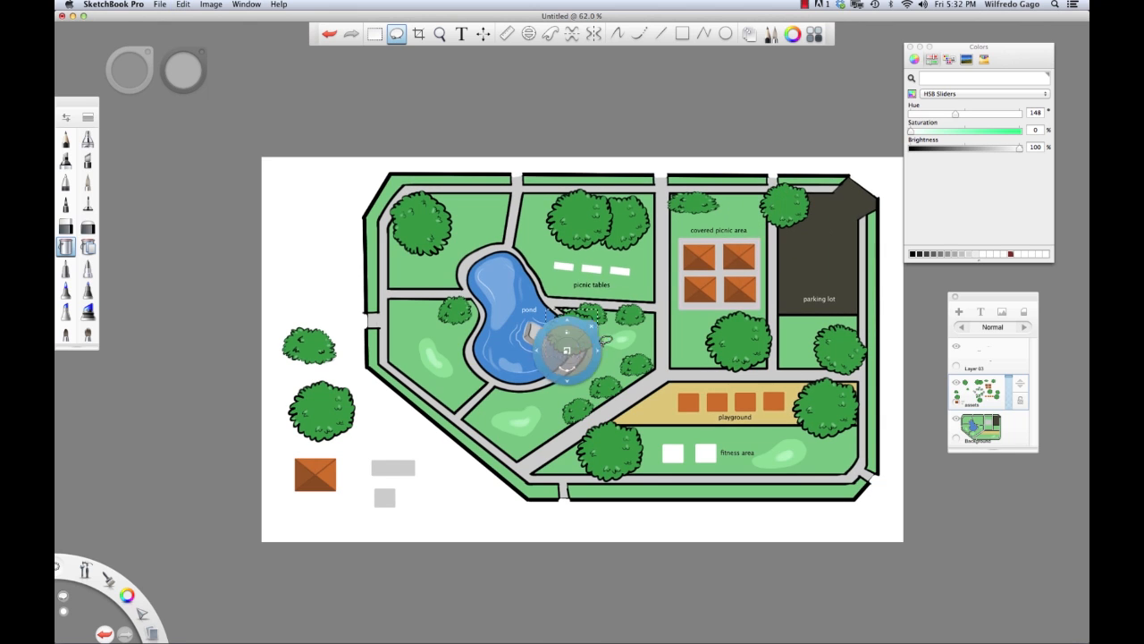
{"action": "left_click_drag", "start_coordinate": [612, 370], "coordinate": [877, 302]}
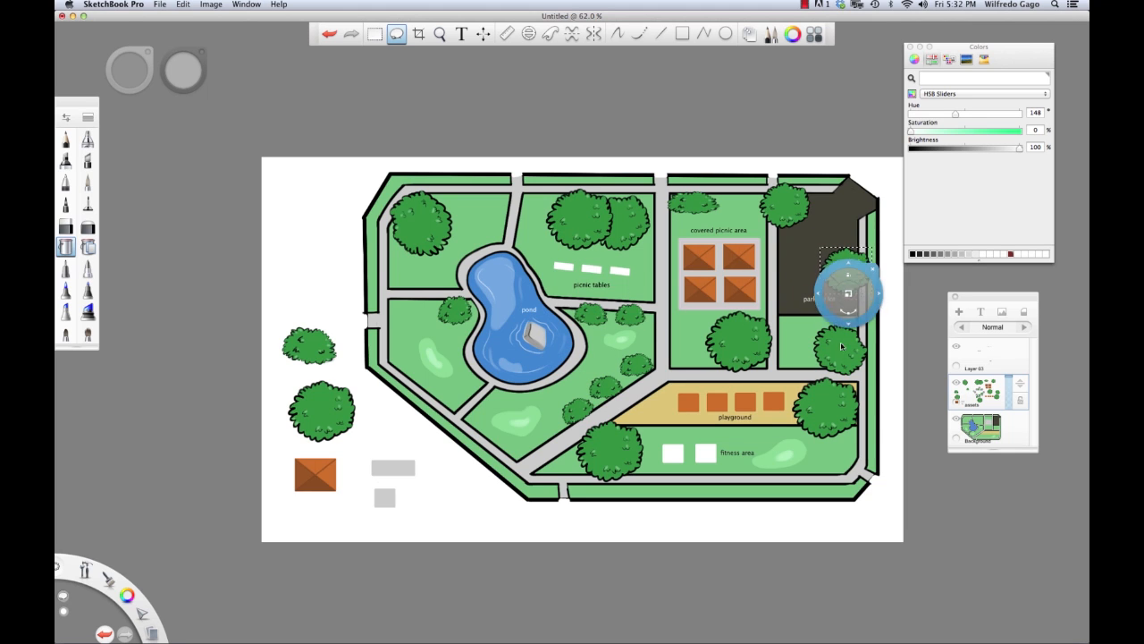